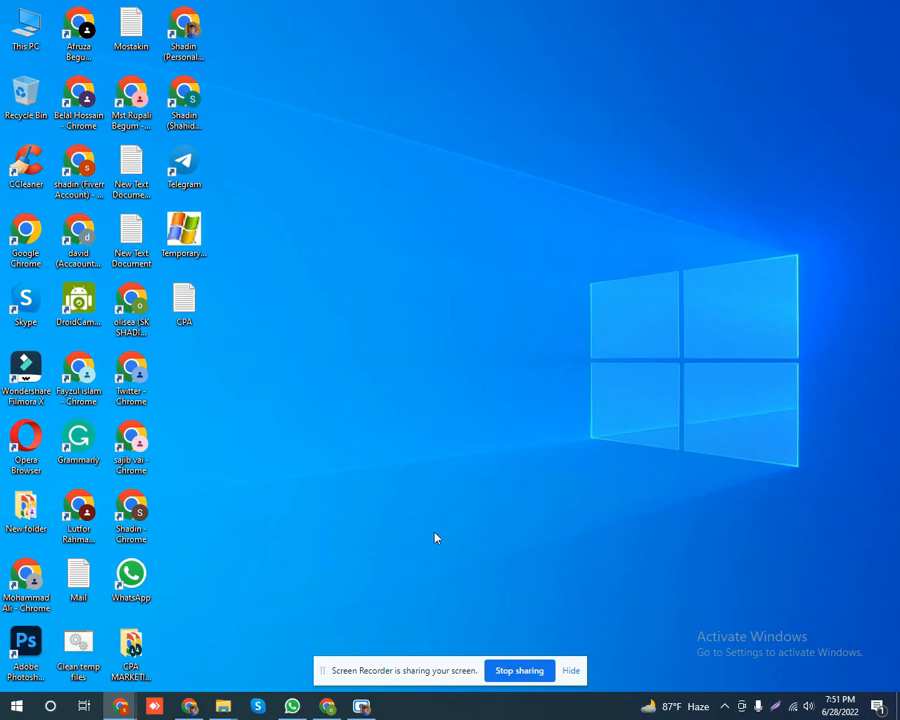
Bring the Chrome window showing the Facebook home feed to the front.
left_click(327, 706)
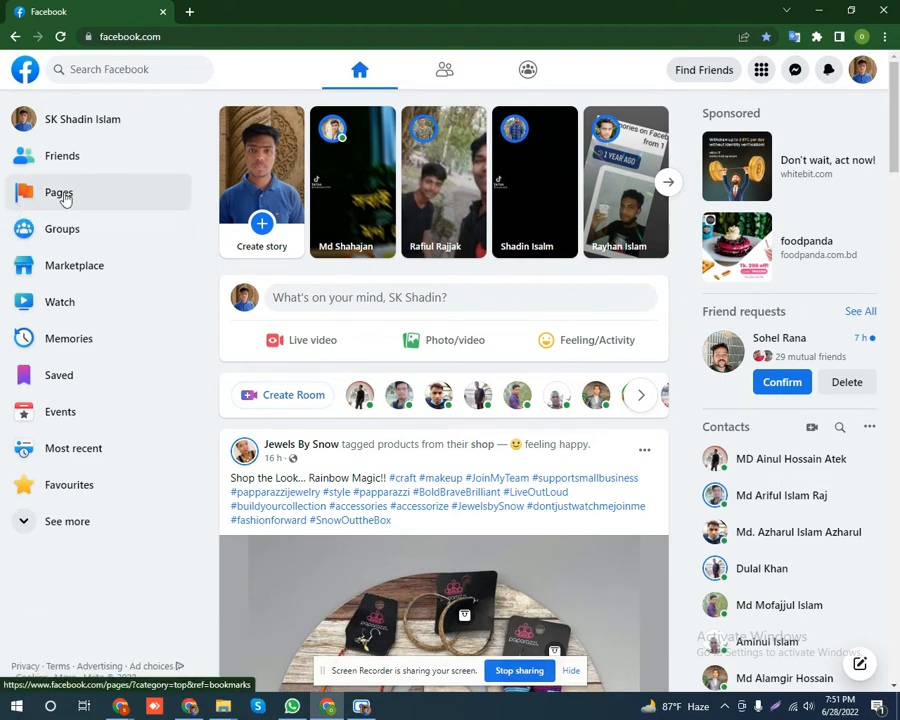
key("Print")
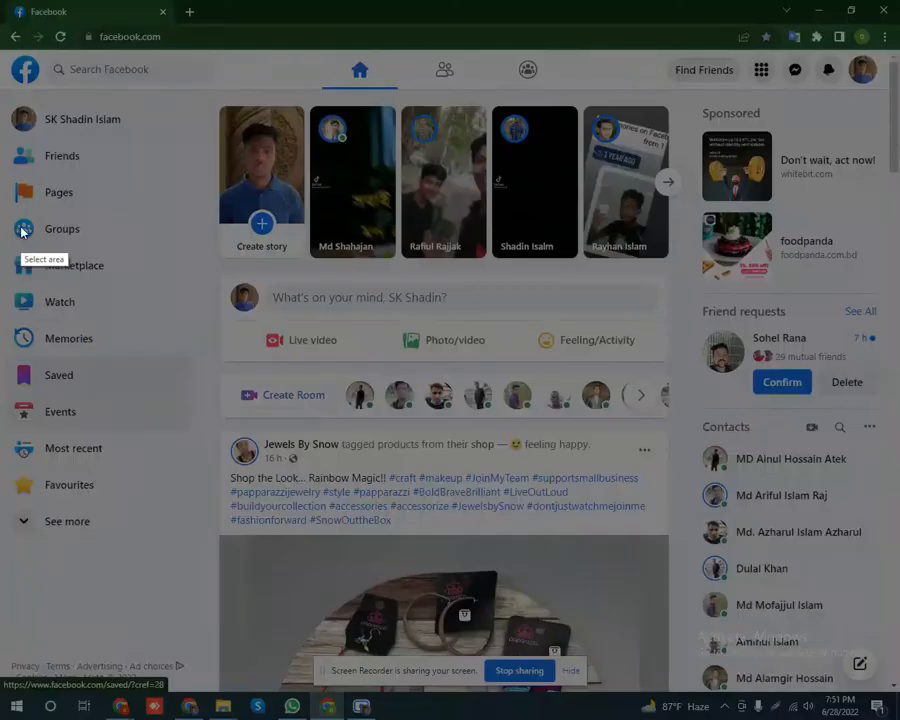
left_click_drag(0, 159, 252, 608)
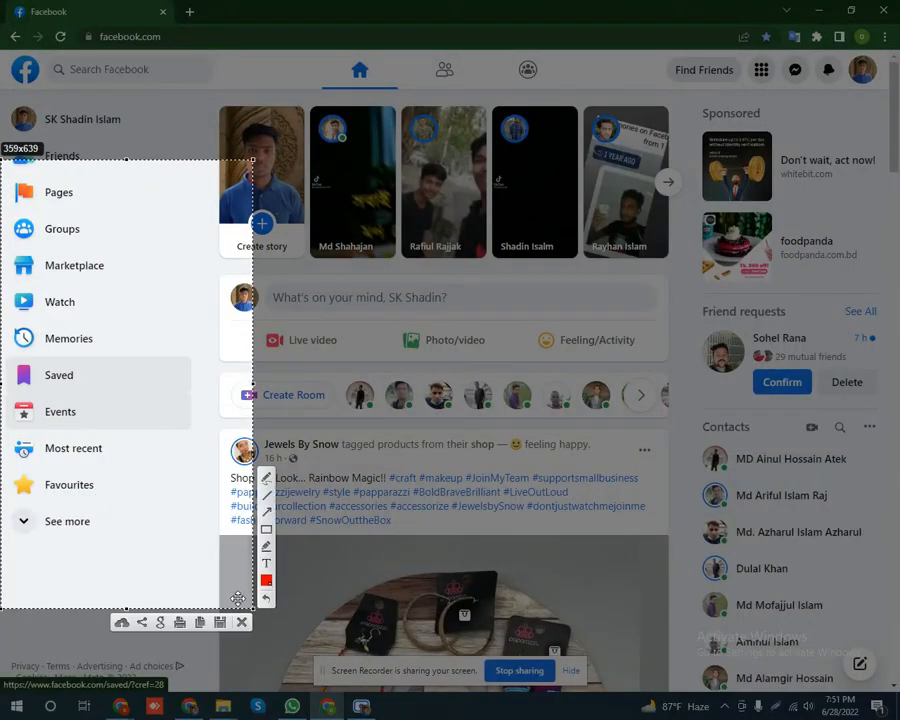
left_click(262, 529)
mouse_move(5, 167)
left_mouse_down()
mouse_move(44, 213)
mouse_move(146, 222)
left_mouse_up()
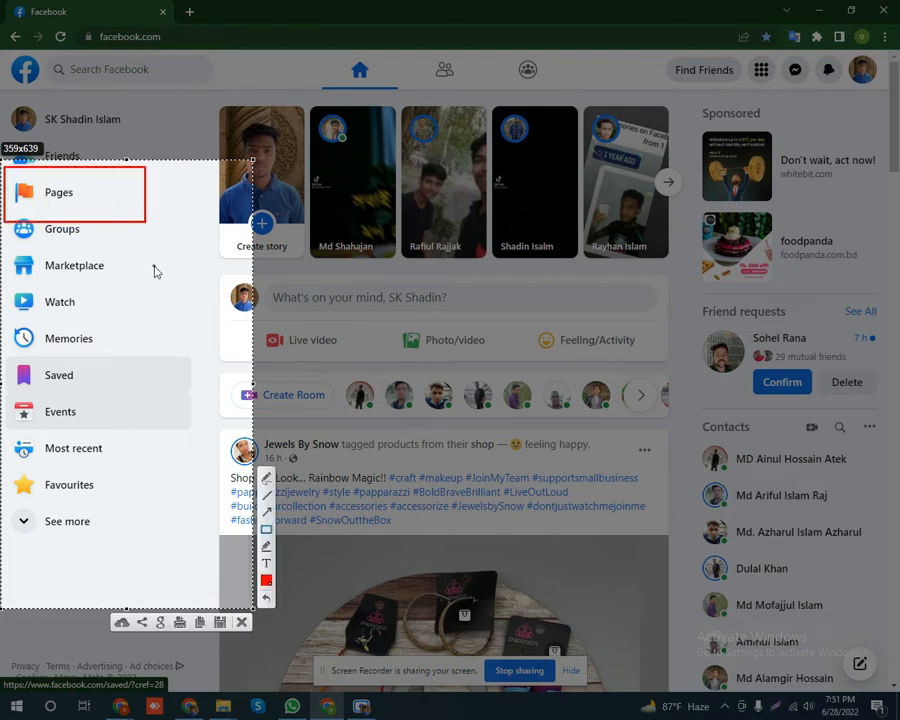
right_click(154, 271)
left_click(196, 367)
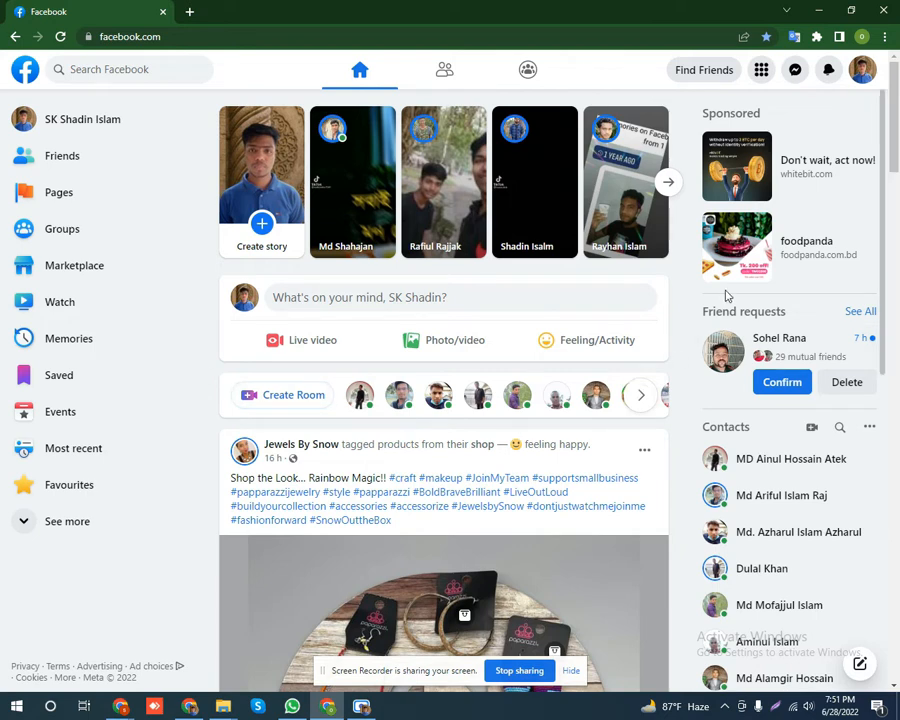
left_click(762, 71)
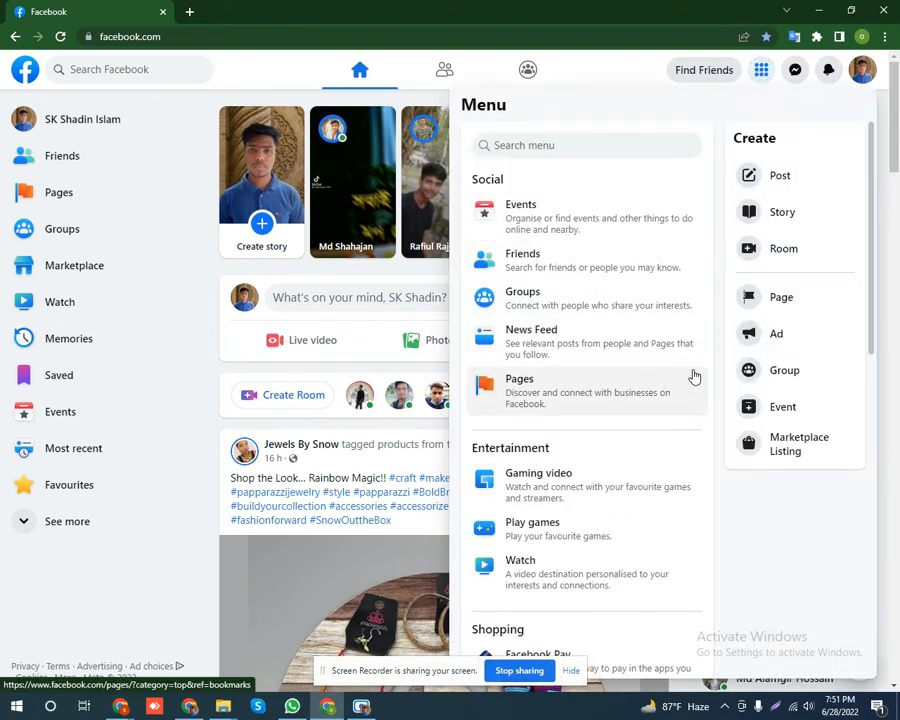
key("Print")
mouse_move(450, 82)
left_mouse_down()
mouse_move(636, 552)
mouse_move(862, 675)
mouse_move(876, 652)
left_mouse_up()
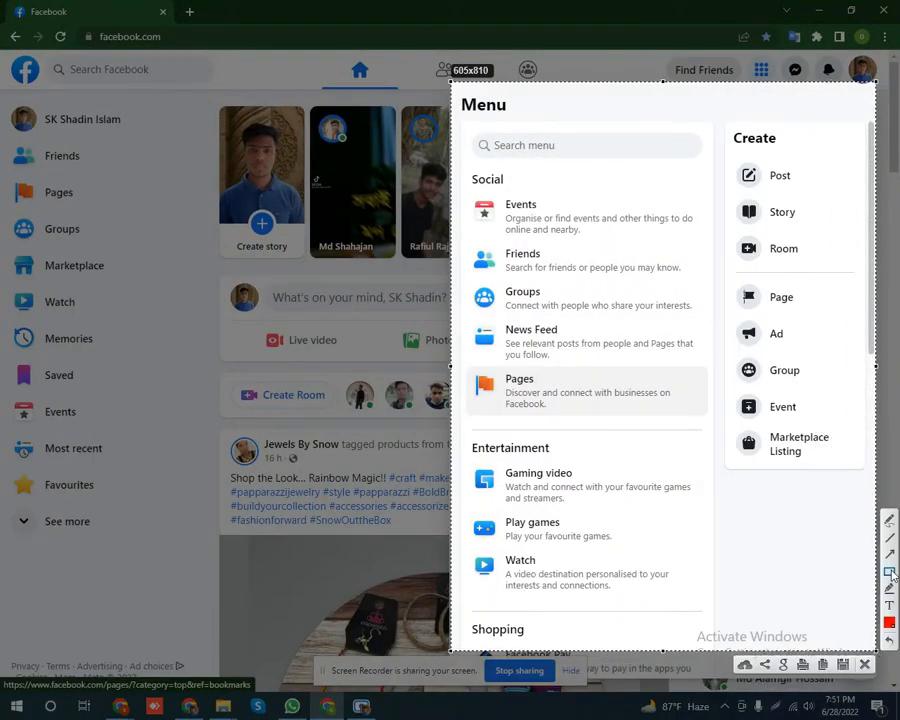
mouse_move(471, 359)
left_mouse_down()
mouse_move(494, 428)
mouse_move(676, 425)
left_mouse_up()
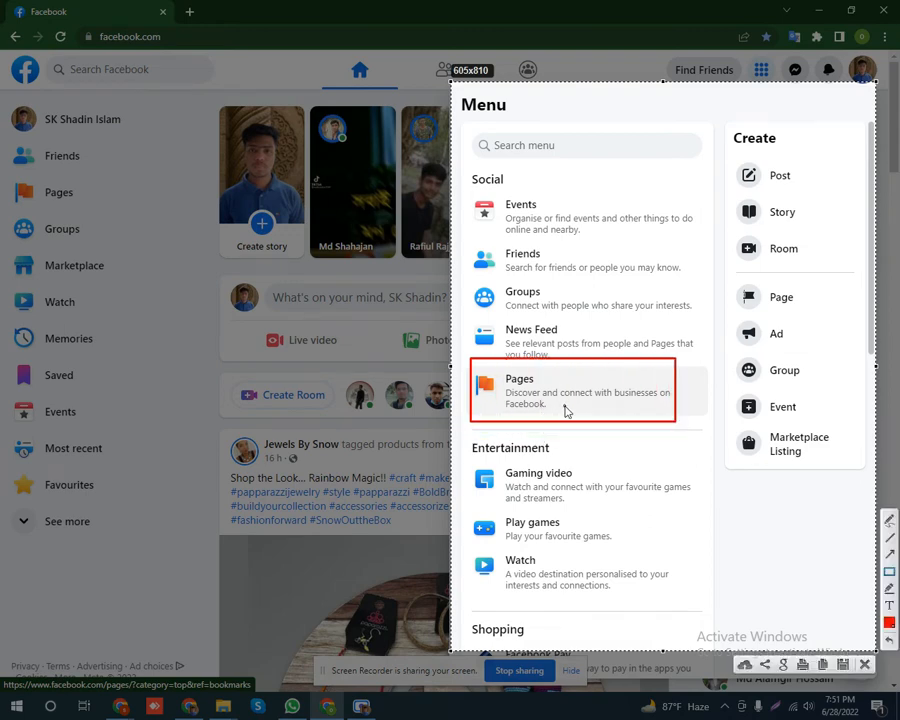
mouse_move(732, 278)
left_mouse_down()
mouse_move(740, 302)
mouse_move(826, 323)
left_mouse_up()
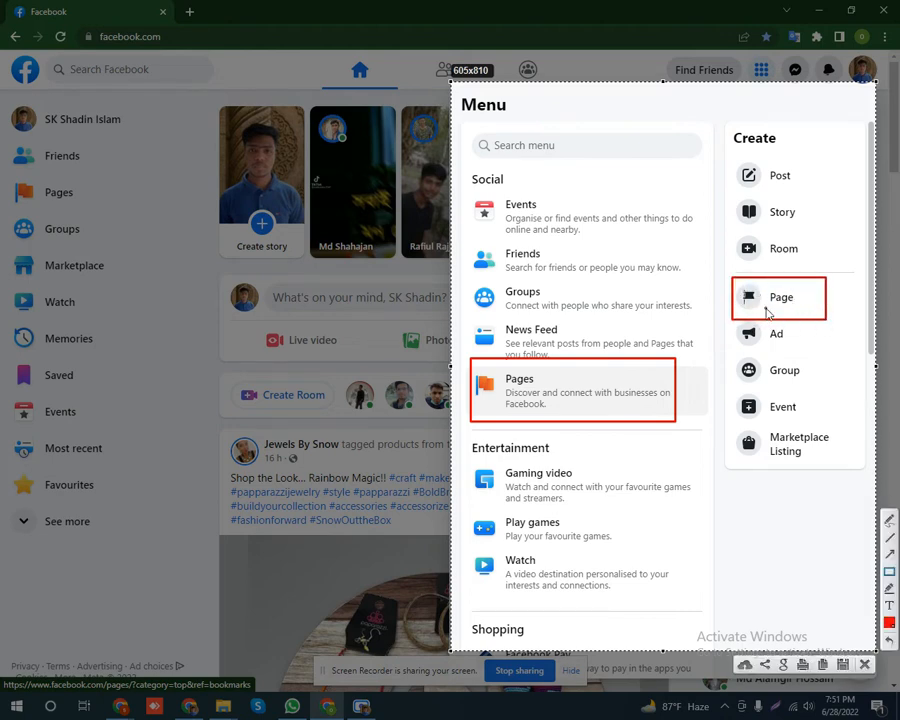
right_click(748, 312)
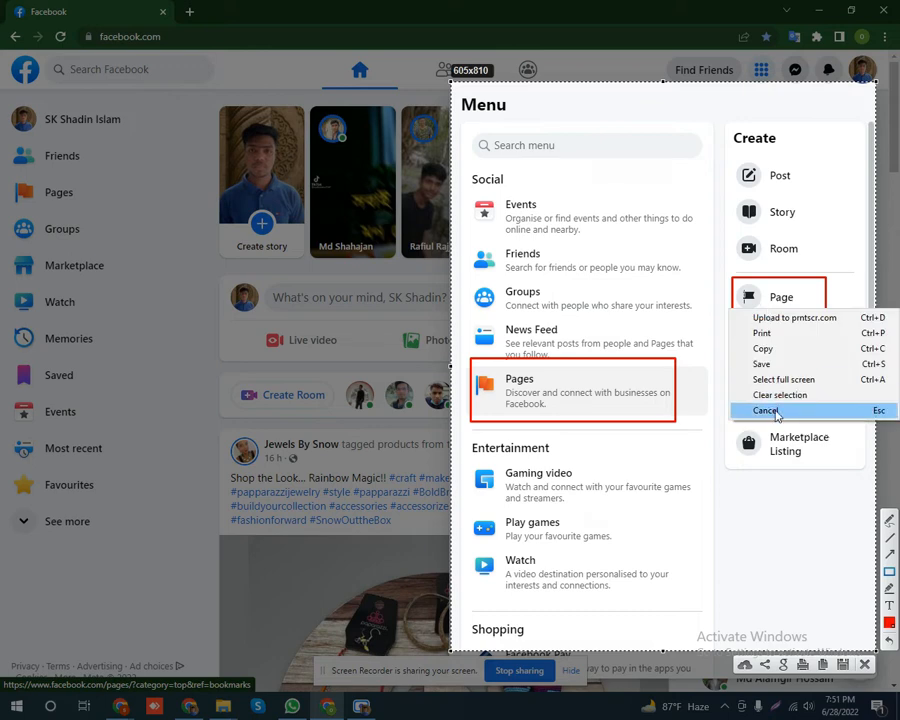
left_click(756, 352)
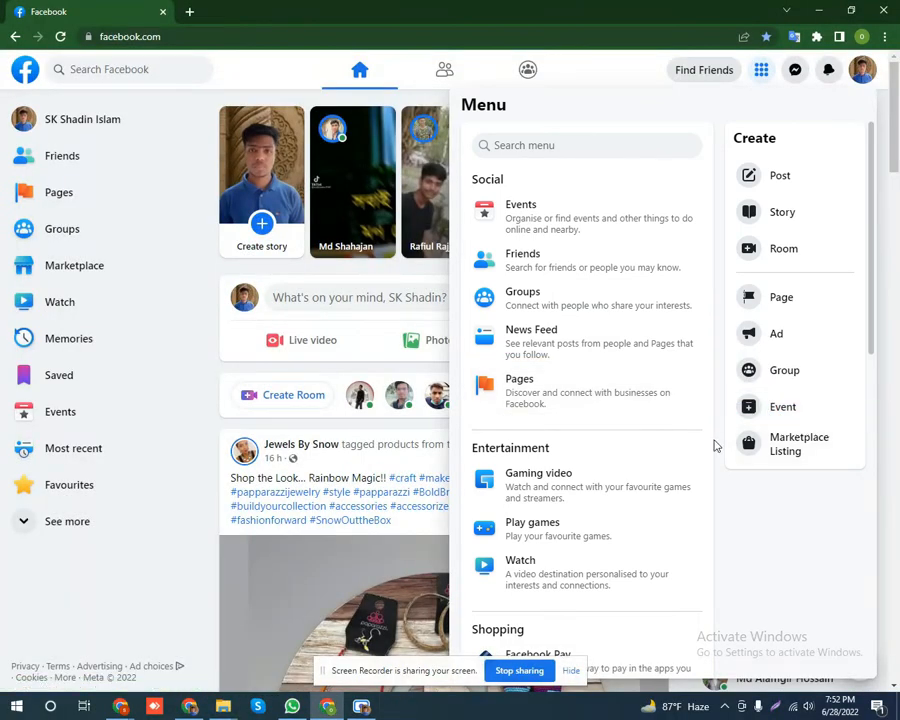
left_click(273, 77)
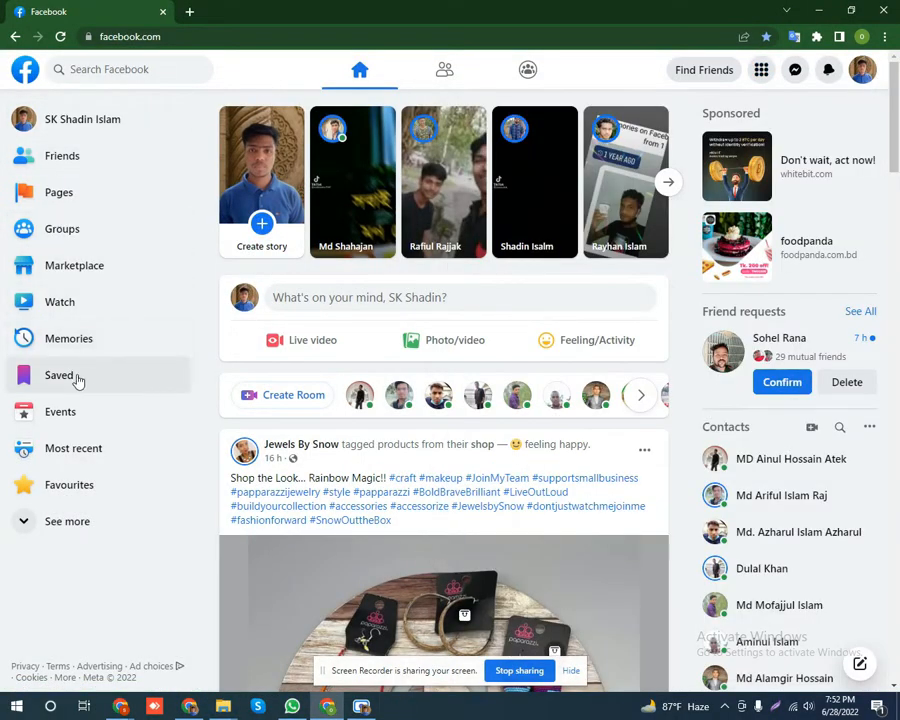
Go to Pages, mark up a screenshot of the Create New Page option, and start a new Page.
left_click(64, 200)
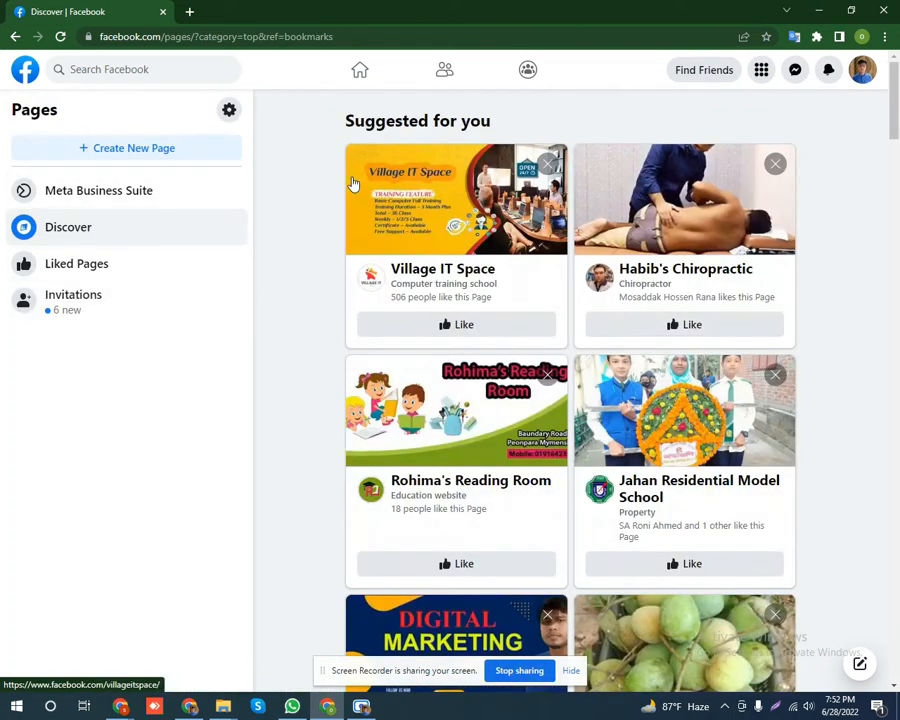
key("Print")
left_click_drag(2, 73, 390, 340)
left_click(402, 261)
mouse_move(12, 128)
left_mouse_down()
mouse_move(28, 146)
mouse_move(241, 175)
left_mouse_up()
right_click(287, 208)
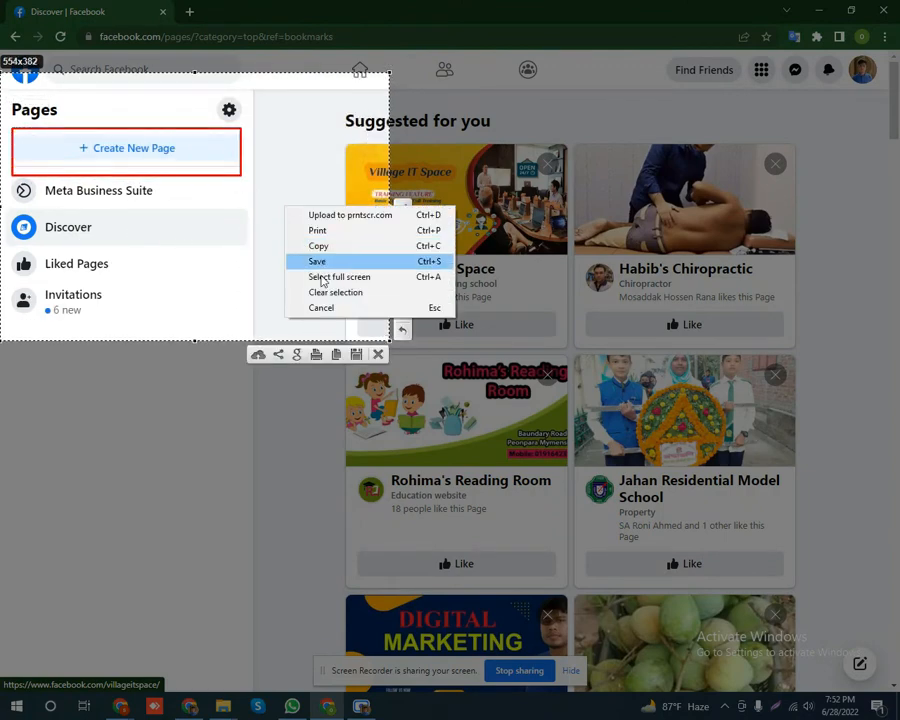
left_click(334, 318)
left_click(129, 151)
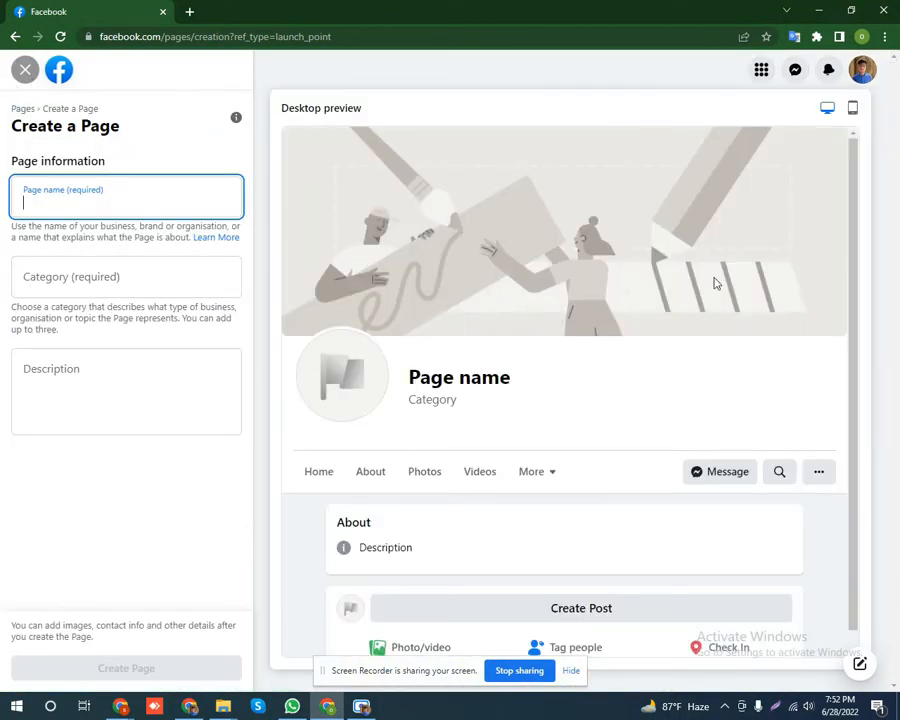
key("Print")
Annotate a screenshot outlining the Page form and desktop preview in red, then discard it.
left_click_drag(1, 22, 894, 683)
left_click(880, 601)
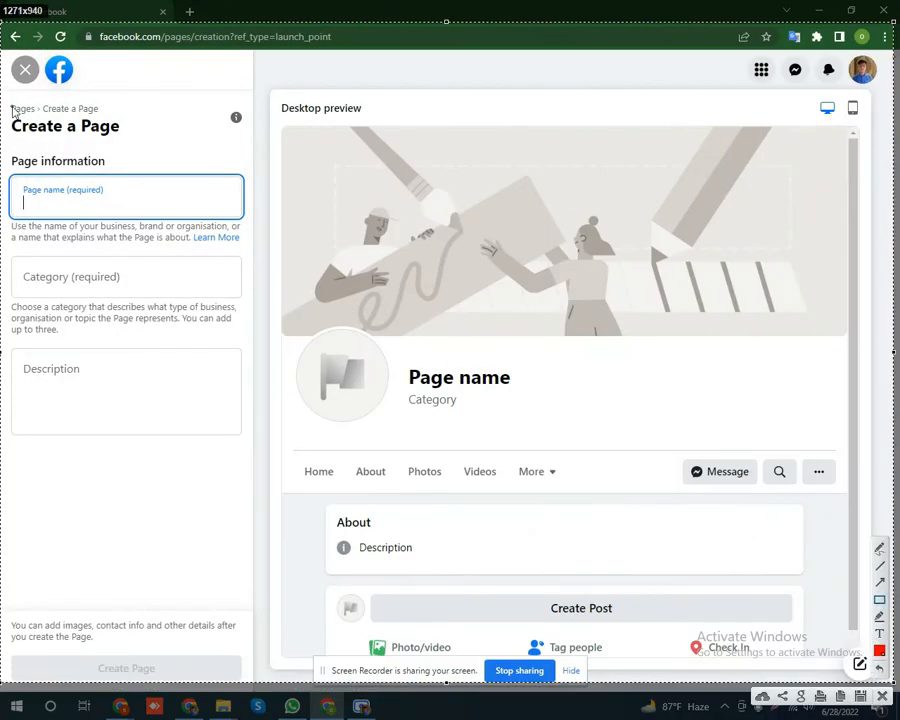
left_click_drag(2, 62, 224, 663)
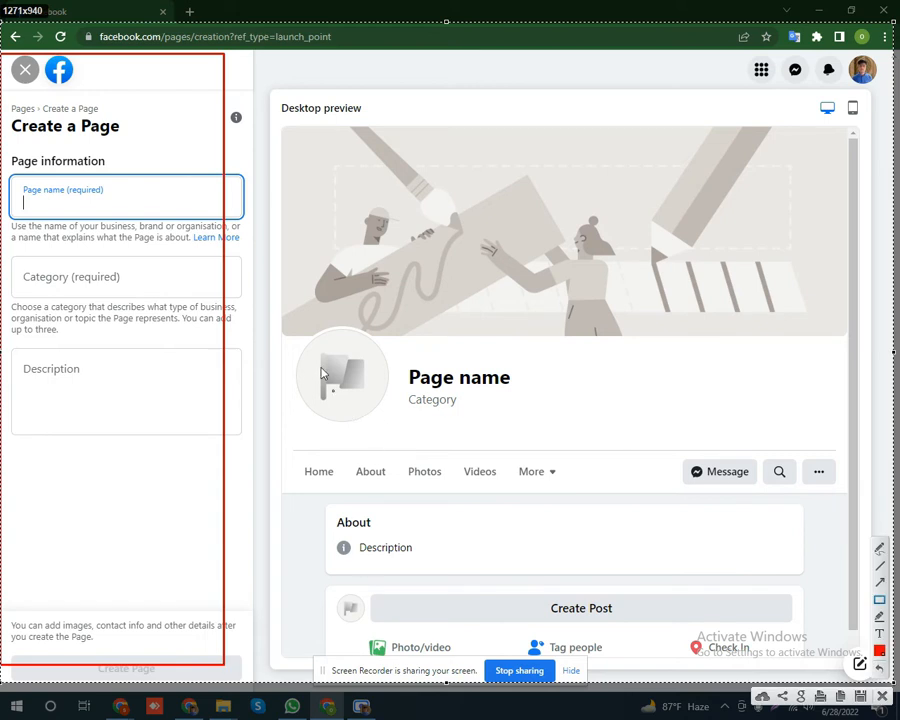
left_click_drag(274, 100, 830, 662)
right_click(572, 400)
left_click(586, 502)
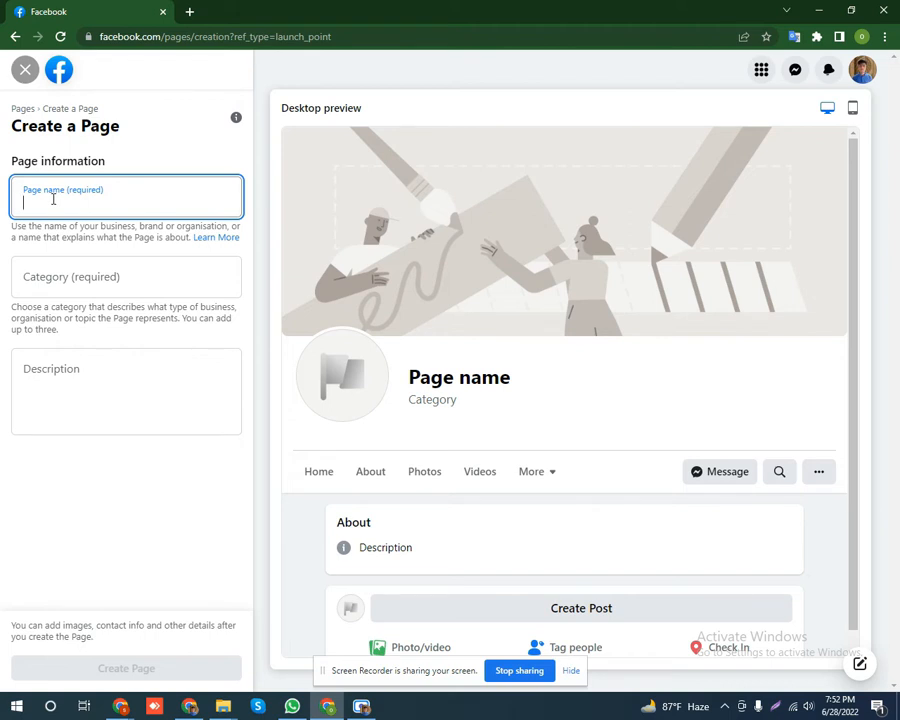
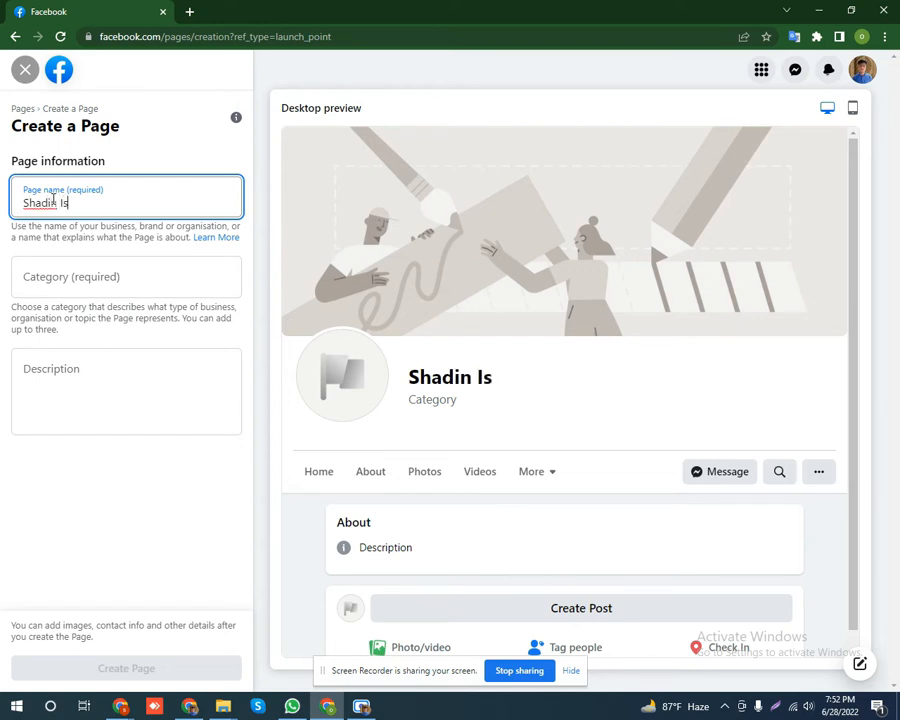
left_click(78, 278)
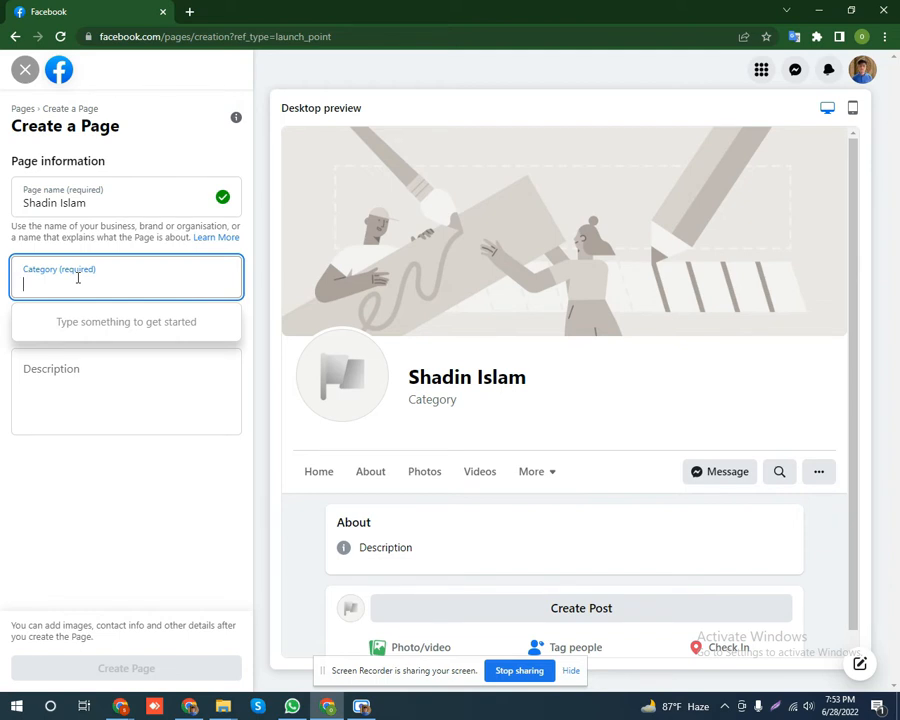
type("Edu")
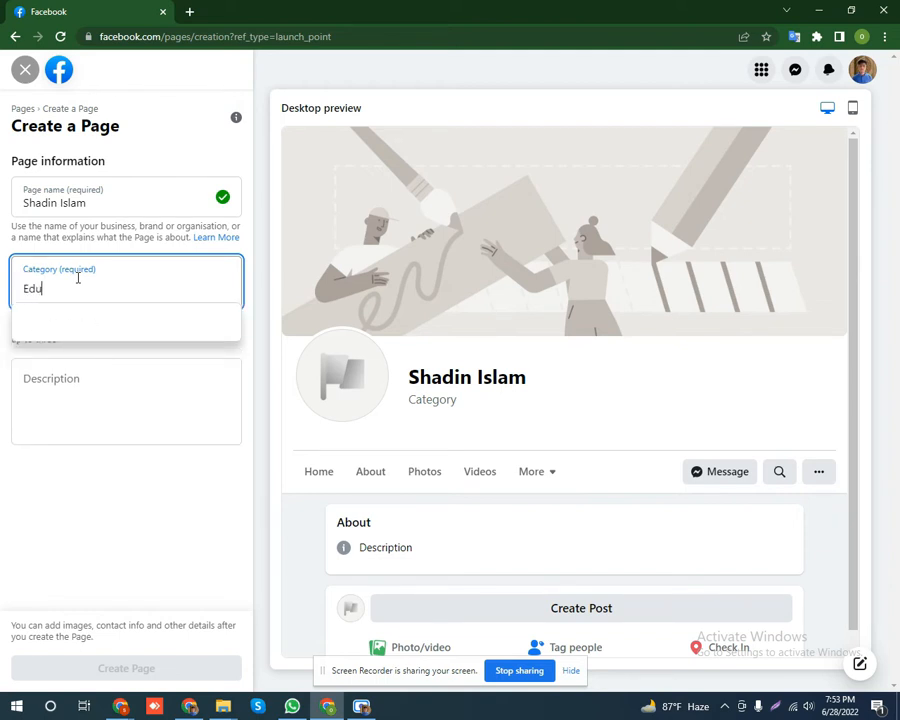
type("cation")
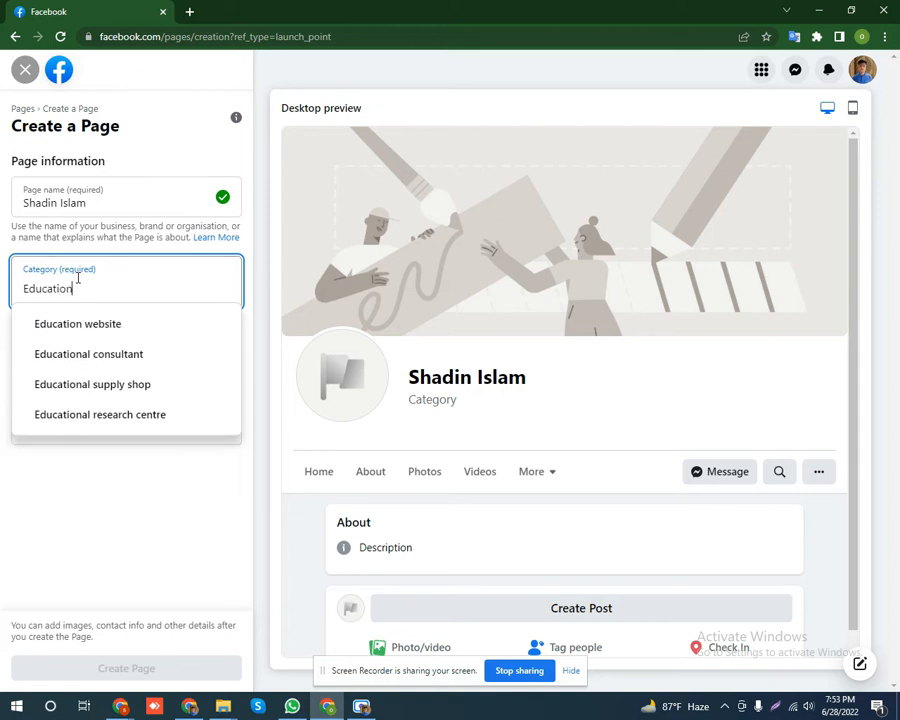
left_click(135, 358)
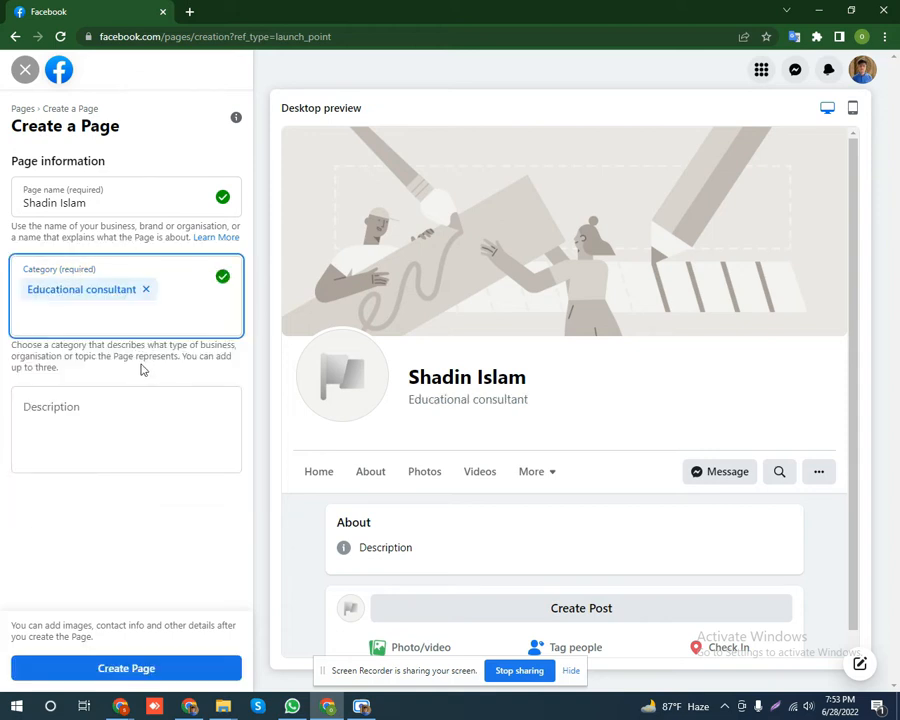
left_click(64, 414)
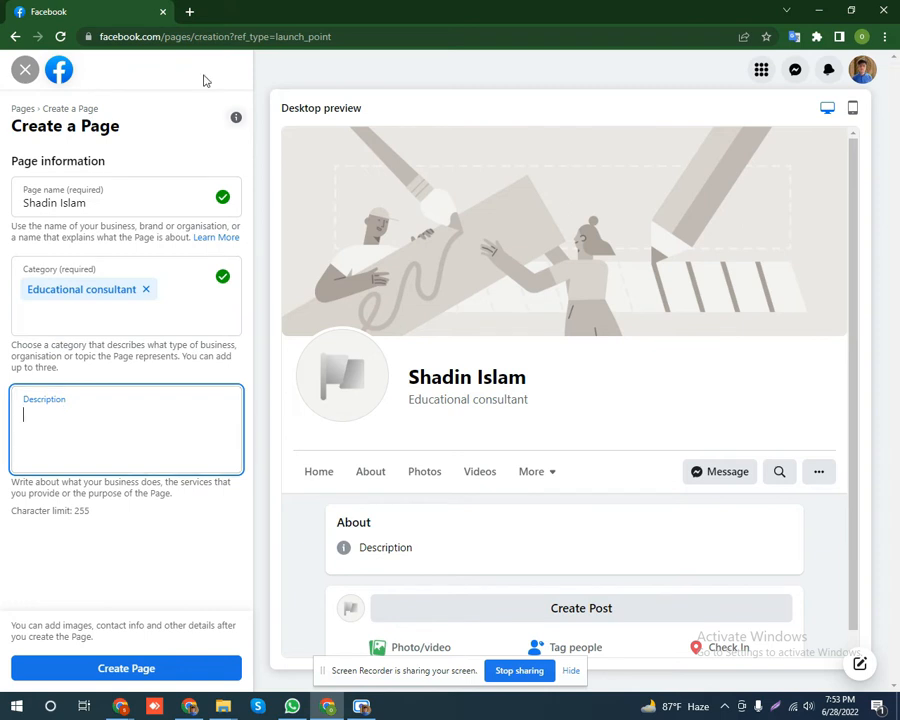
left_click(190, 12)
Search Google for 'Education about' in the new tab.
left_click(172, 37)
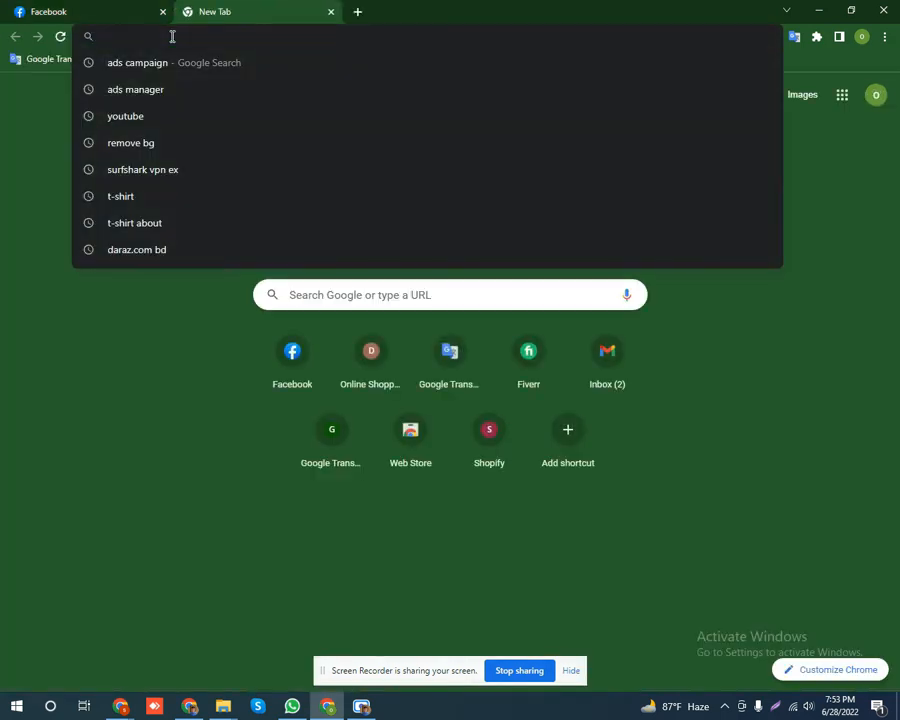
type("E")
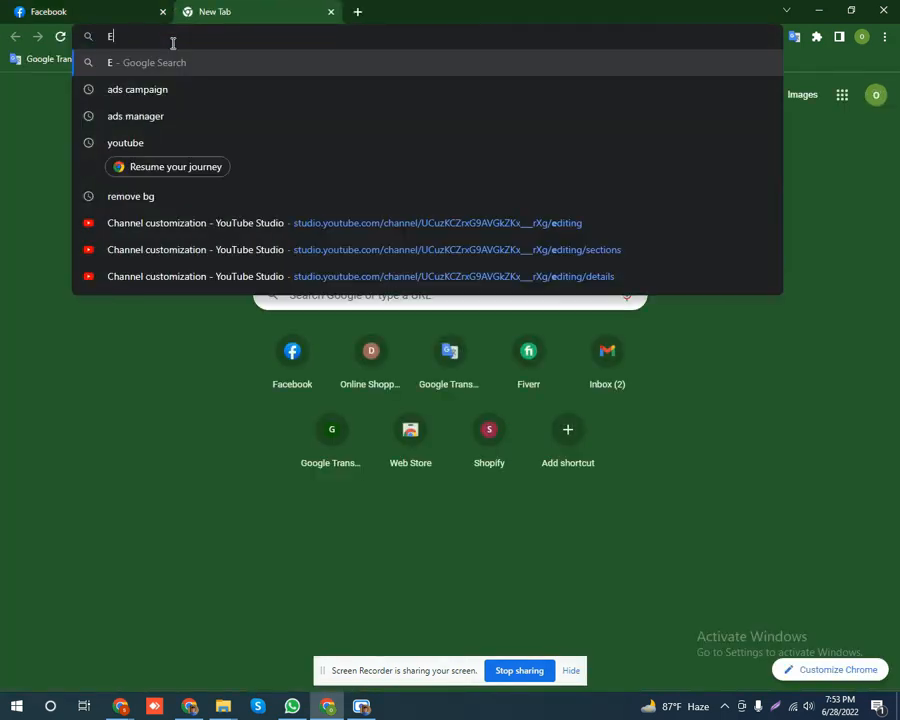
type("ducation")
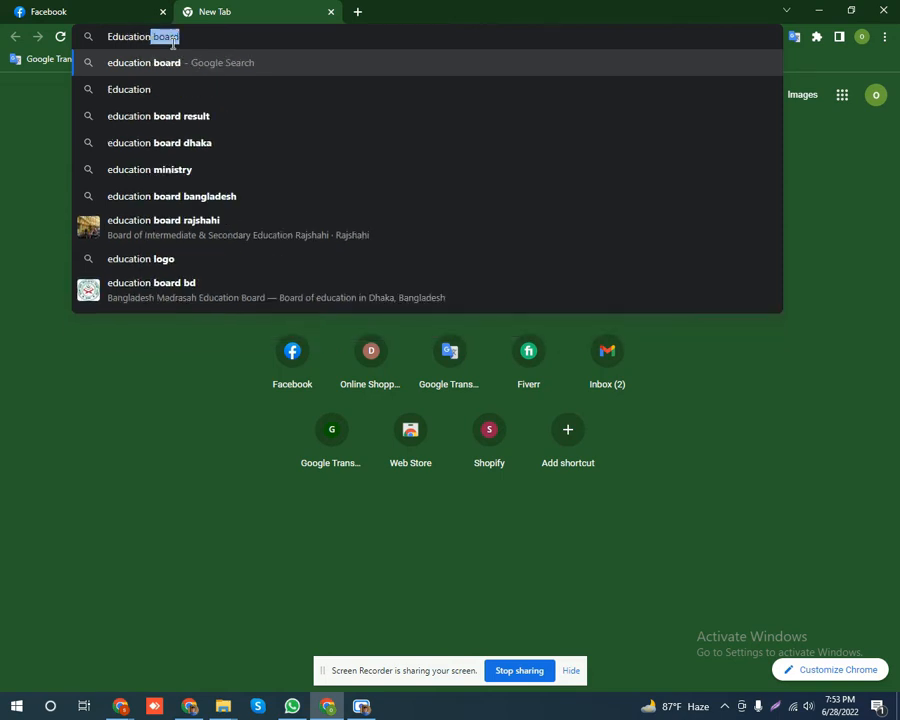
key("BackSpace")
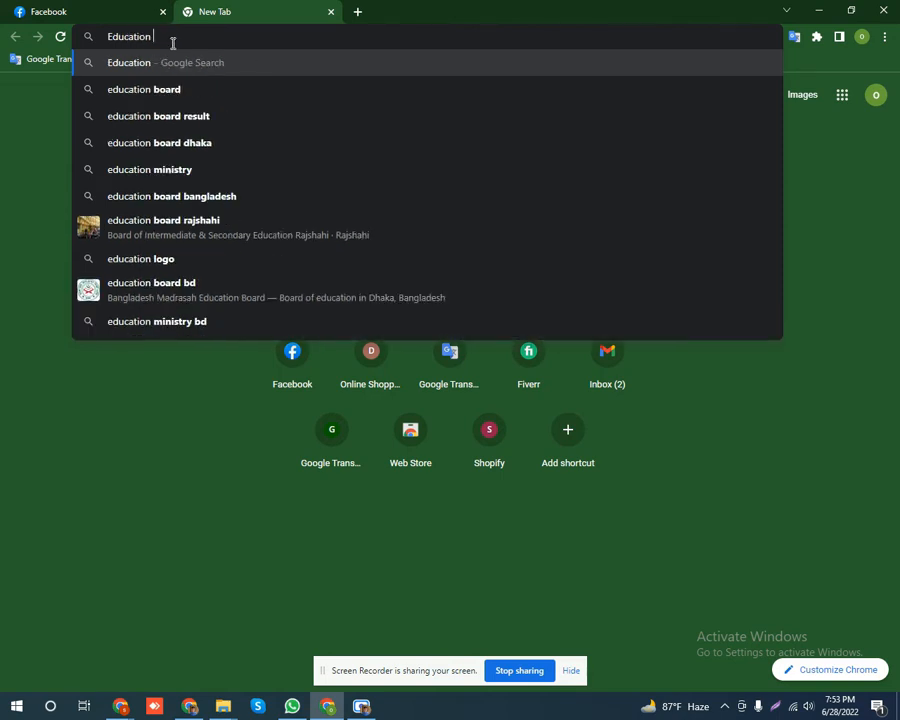
type("about")
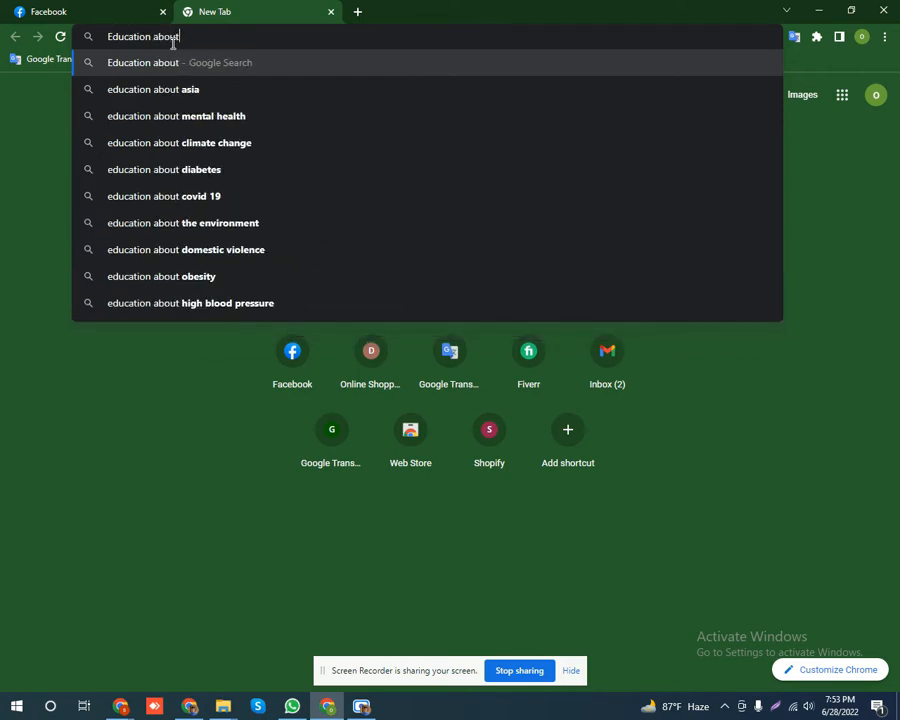
key("Return")
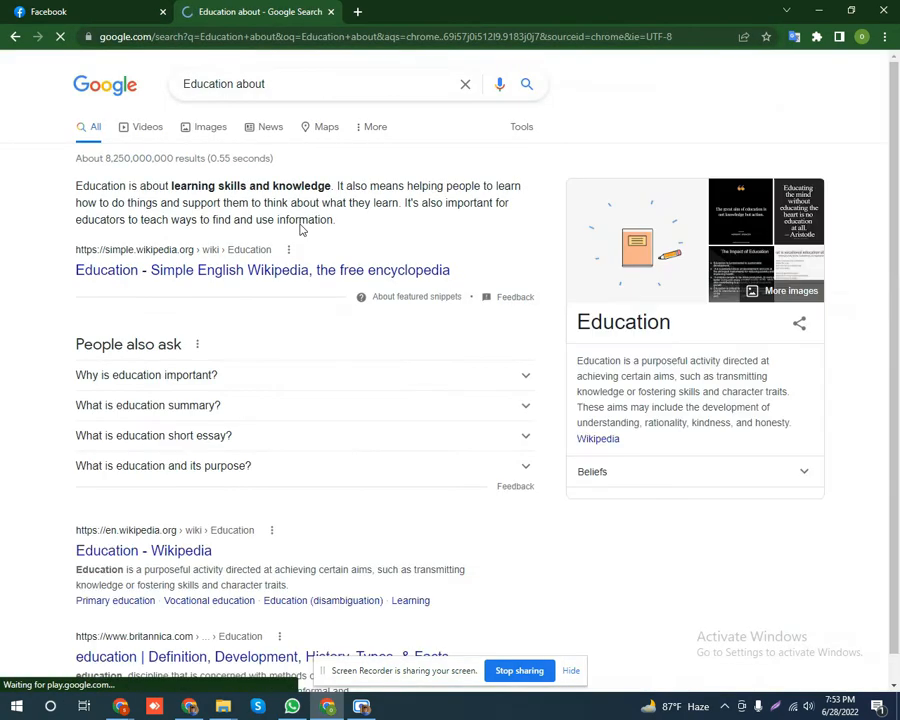
Select the featured 'Education is about learning skills and knowledge' paragraph and return to the Description field.
left_click_drag(345, 220, 77, 180)
key("ctrl+c")
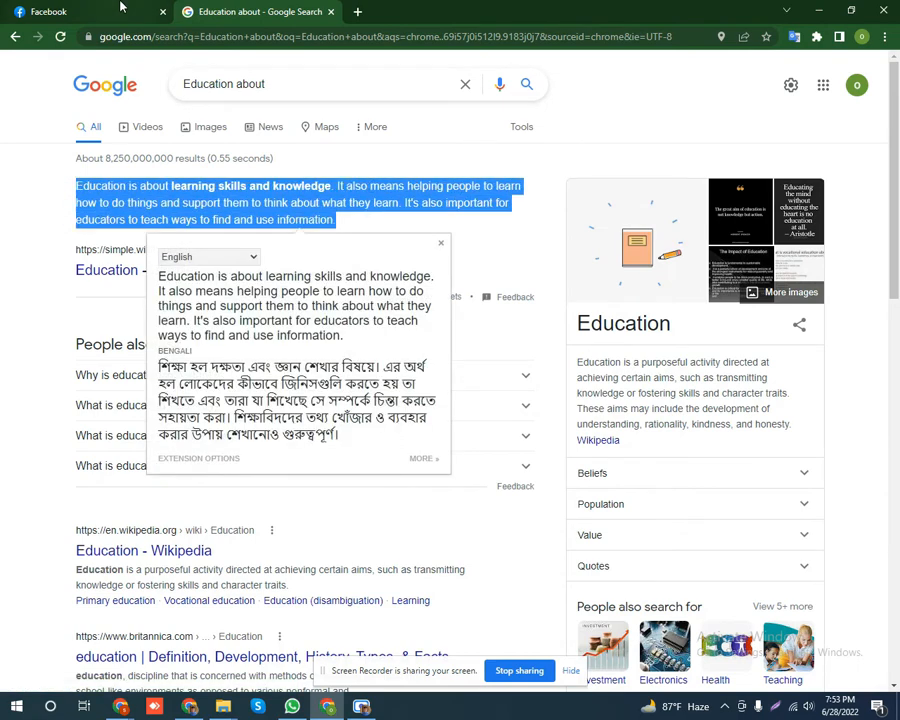
left_click(119, 7)
left_click(92, 418)
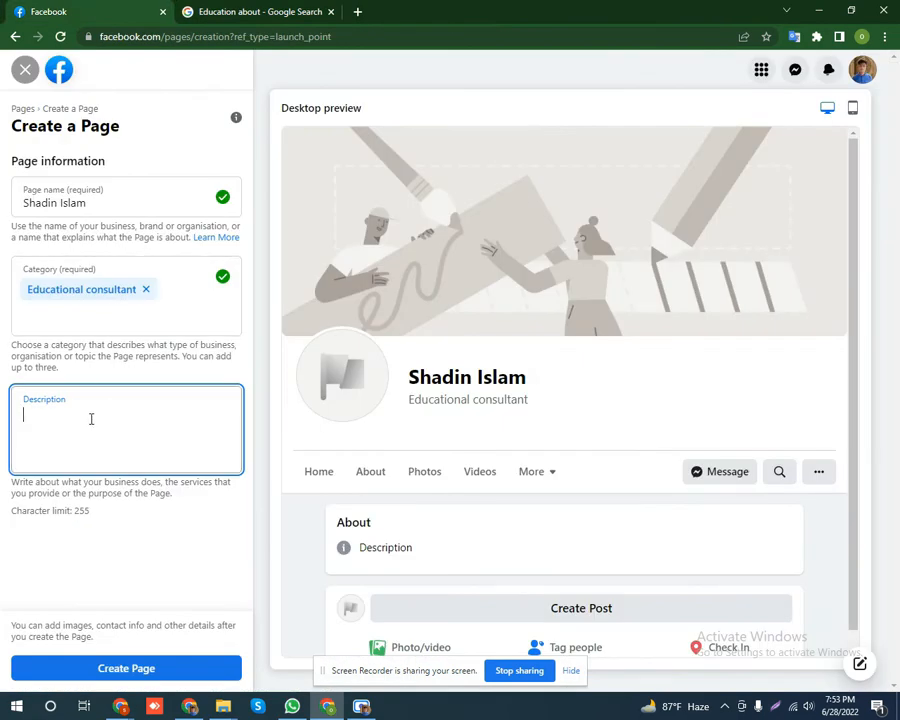
Paste the education paragraph as the description, create the Page, and dismiss the created notice.
key("ctrl+v")
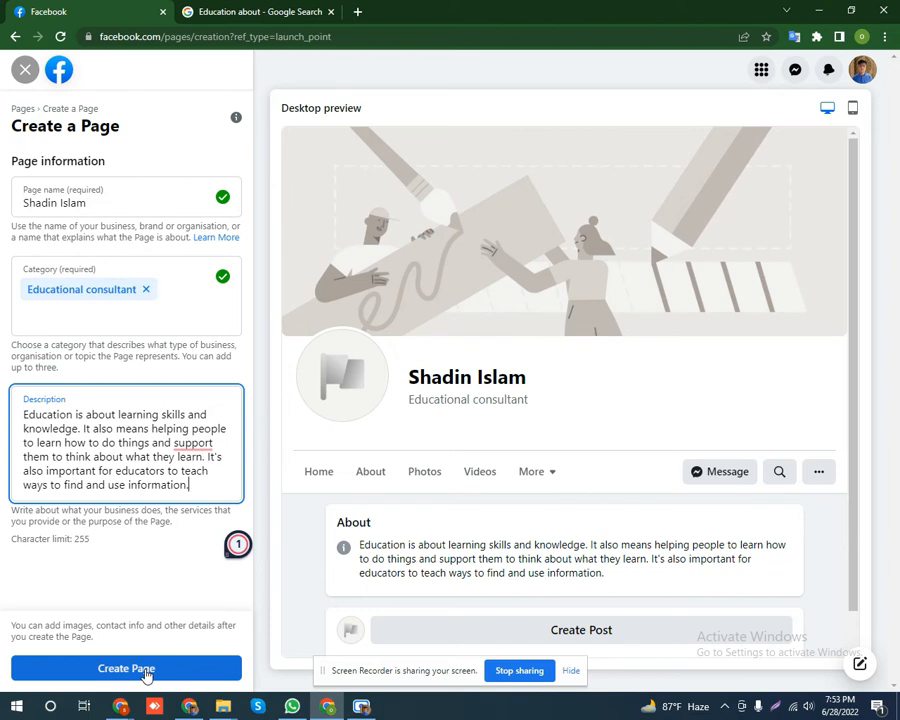
left_click(146, 670)
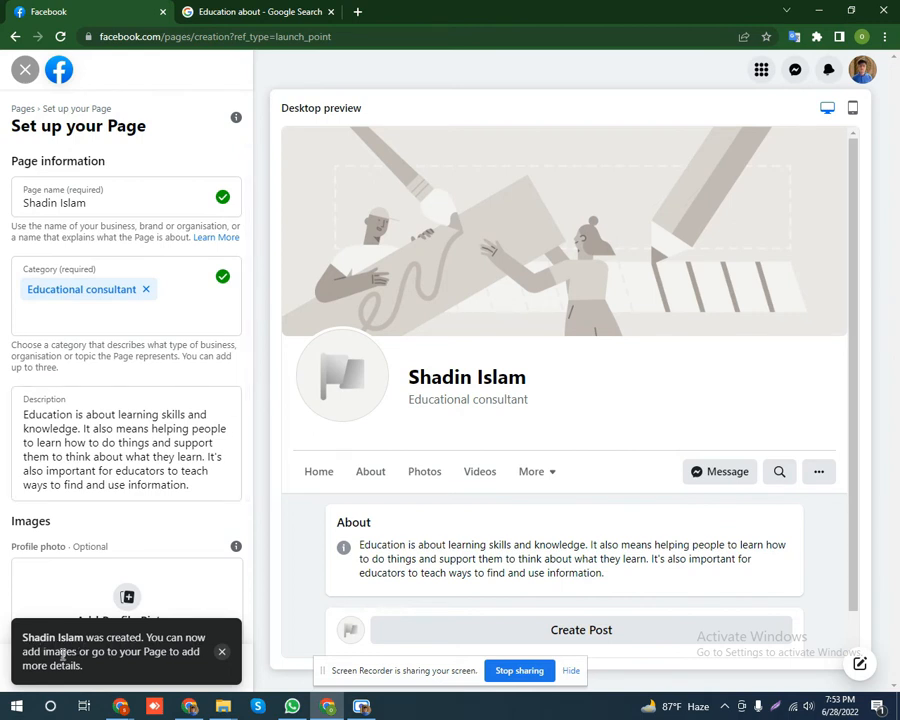
left_click(222, 653)
scroll(197, 463, "down", 2)
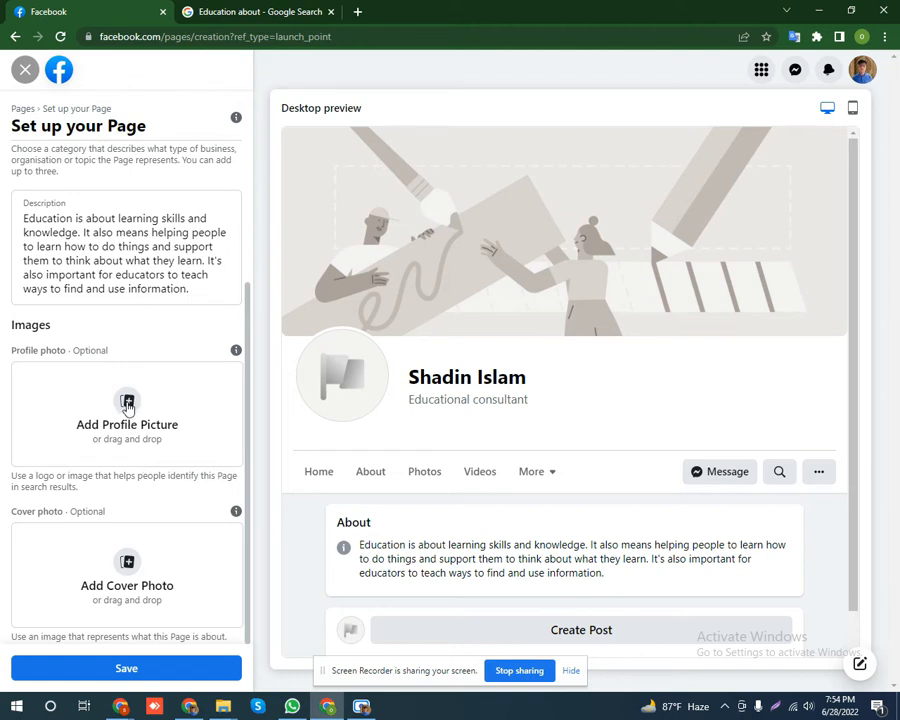
Set the profile picture to the photo of the pointing man in a striped shirt.
left_click(127, 403)
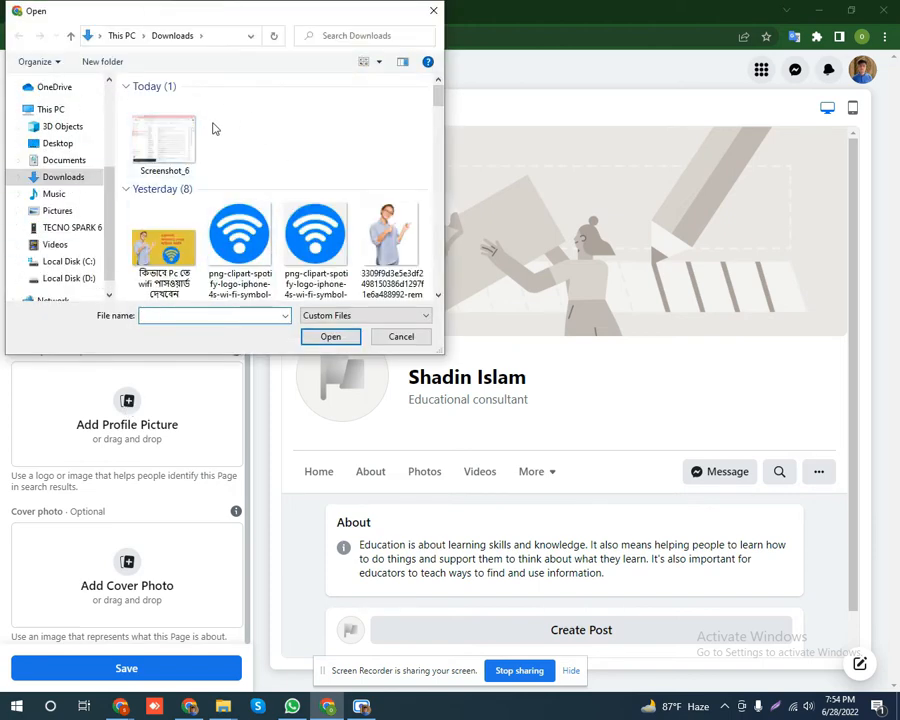
scroll(172, 158, "down", 1)
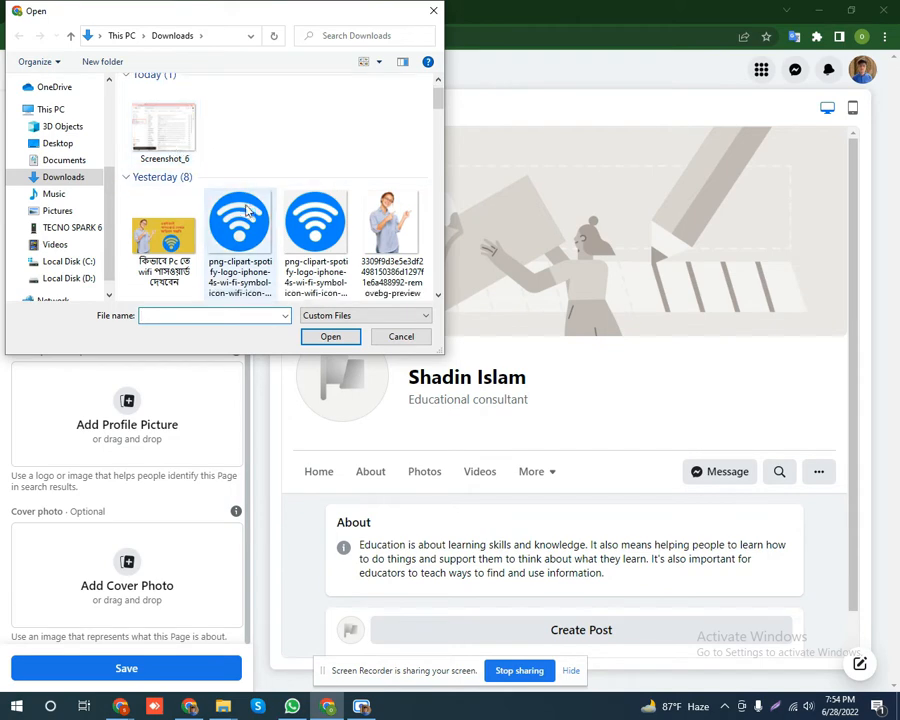
left_click(390, 226)
left_click(335, 338)
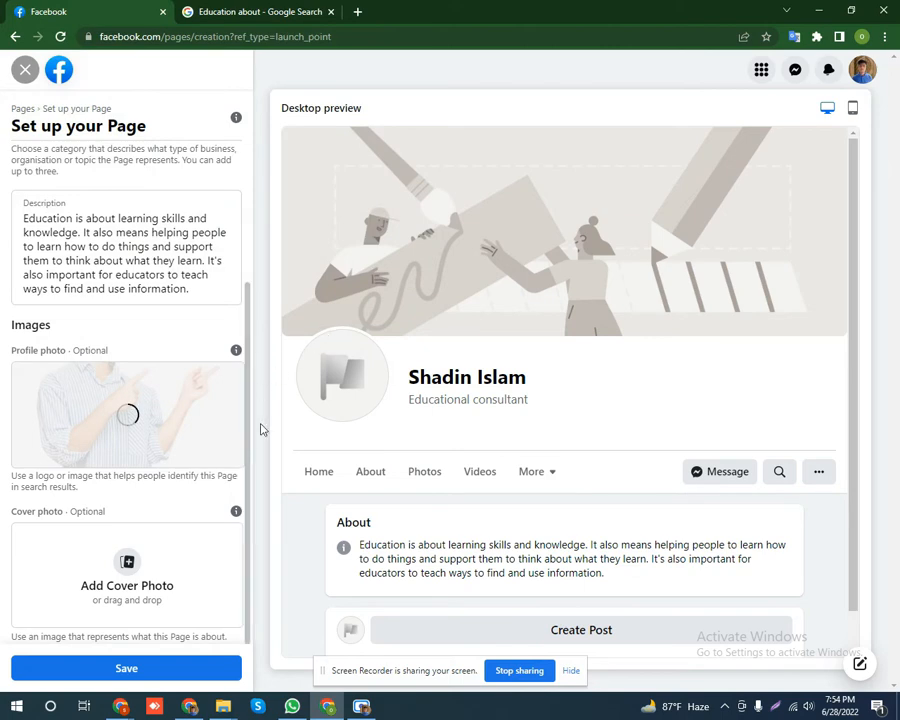
scroll(248, 446, "up", 2)
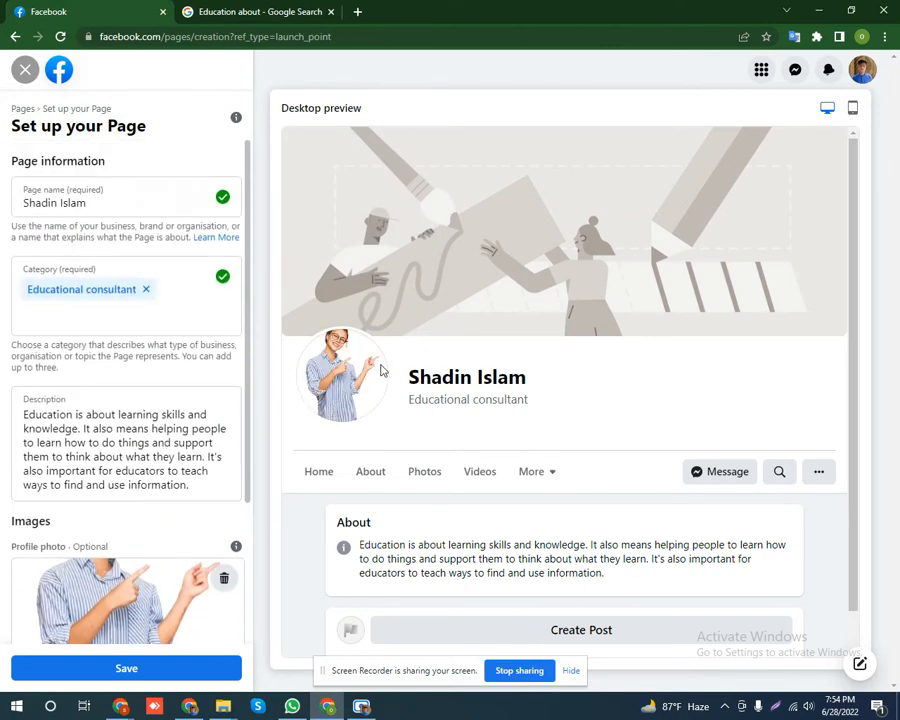
scroll(200, 464, "down", 2)
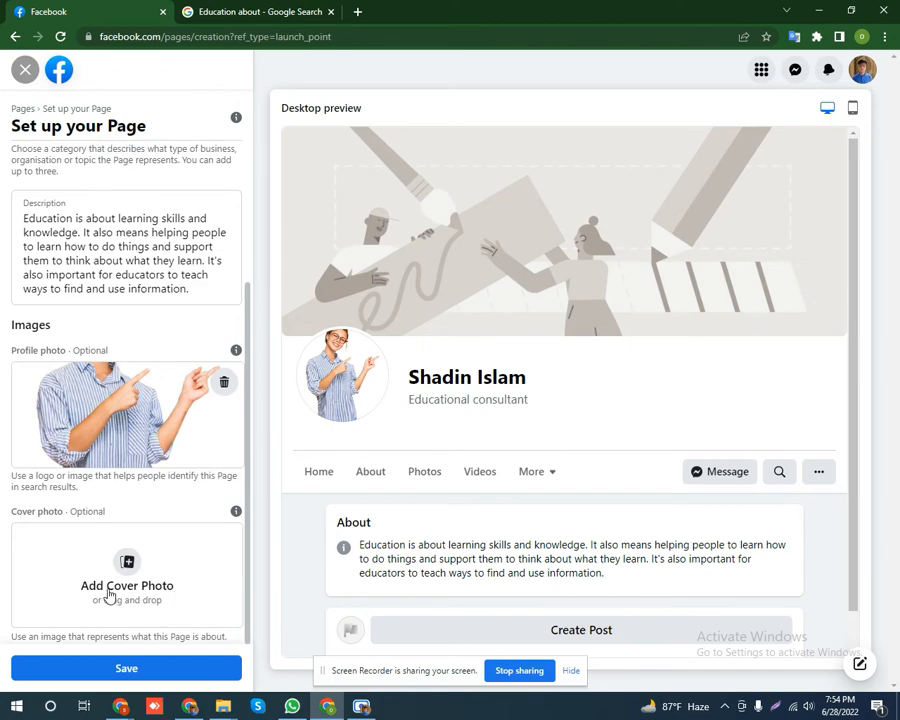
Set the cover photo to the green 'Untitled-1-Recovered-Recovered copy' image from Downloads.
left_click(129, 563)
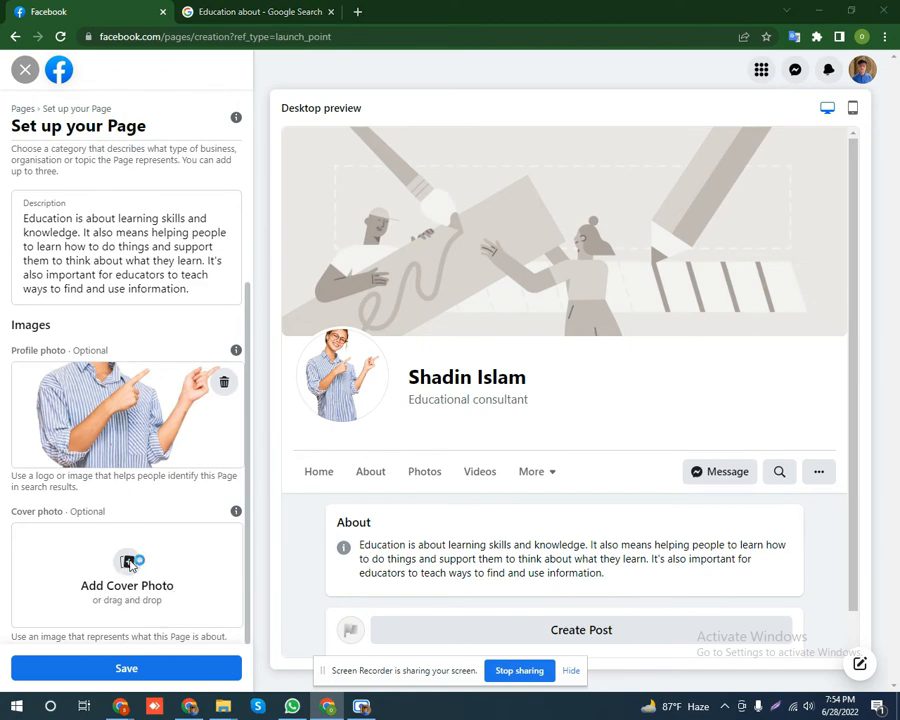
scroll(203, 209, "down", 5)
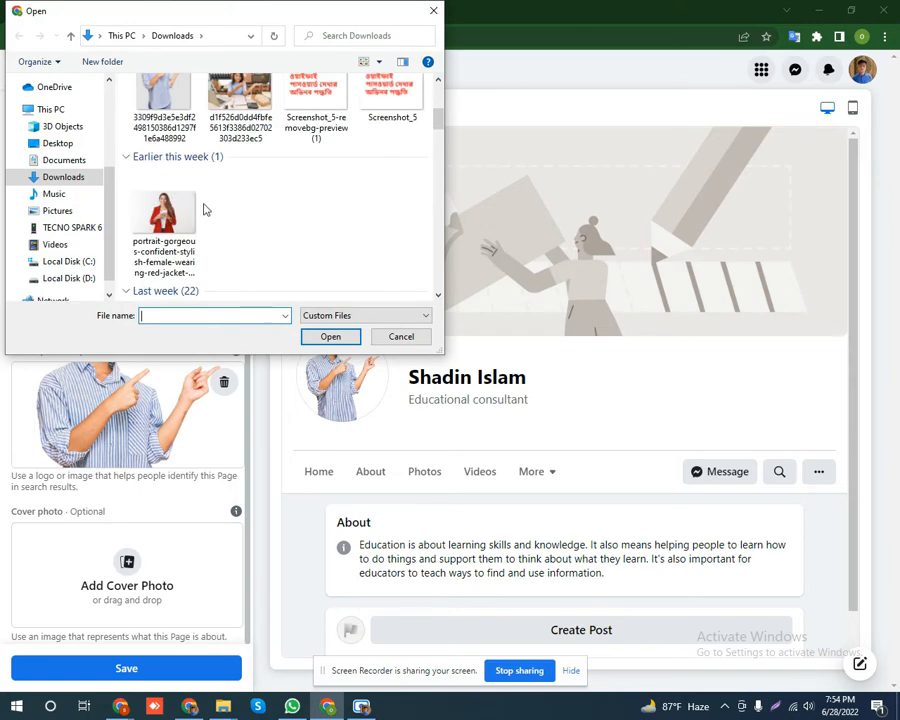
left_click(70, 180)
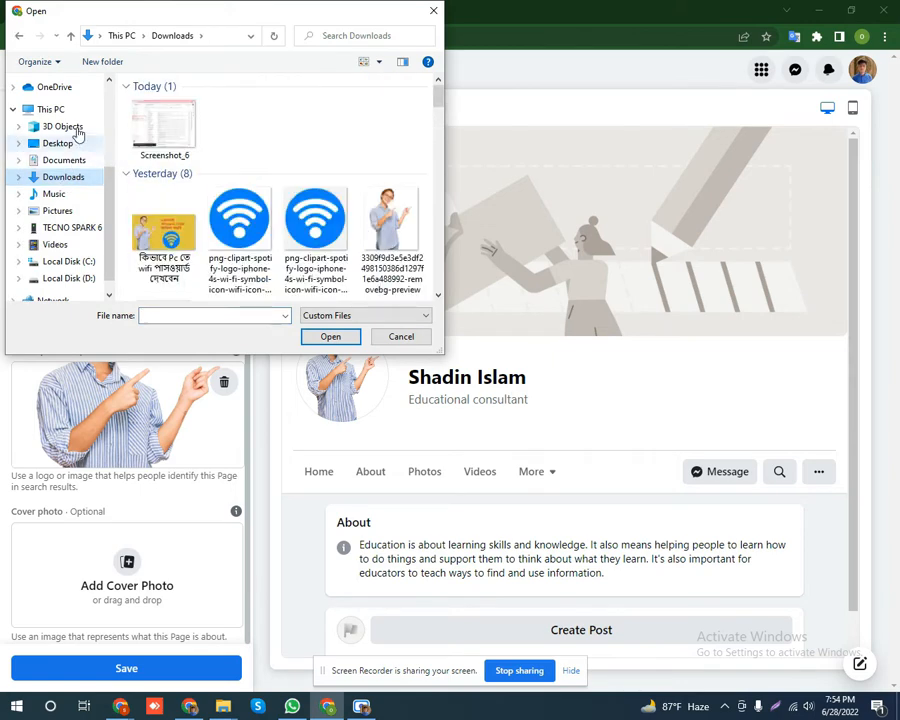
scroll(373, 245, "down", 5)
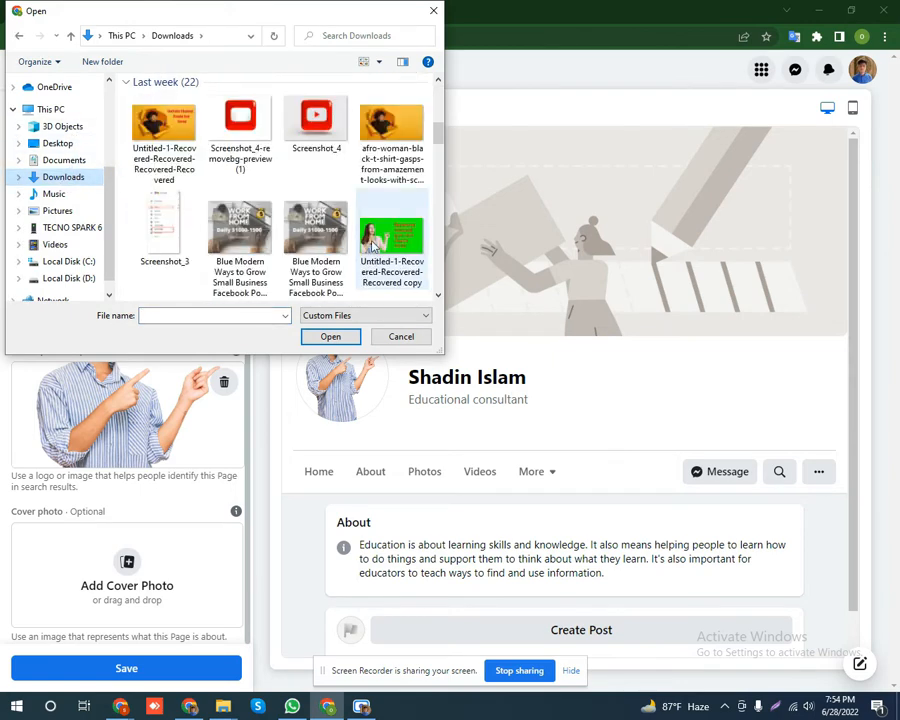
left_click(385, 240)
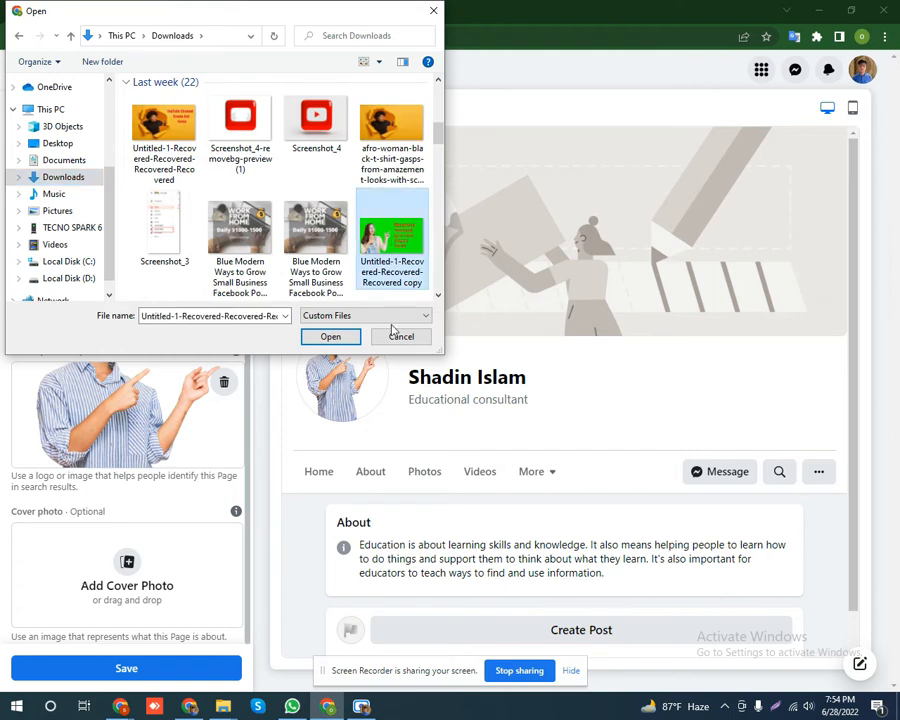
left_click(329, 337)
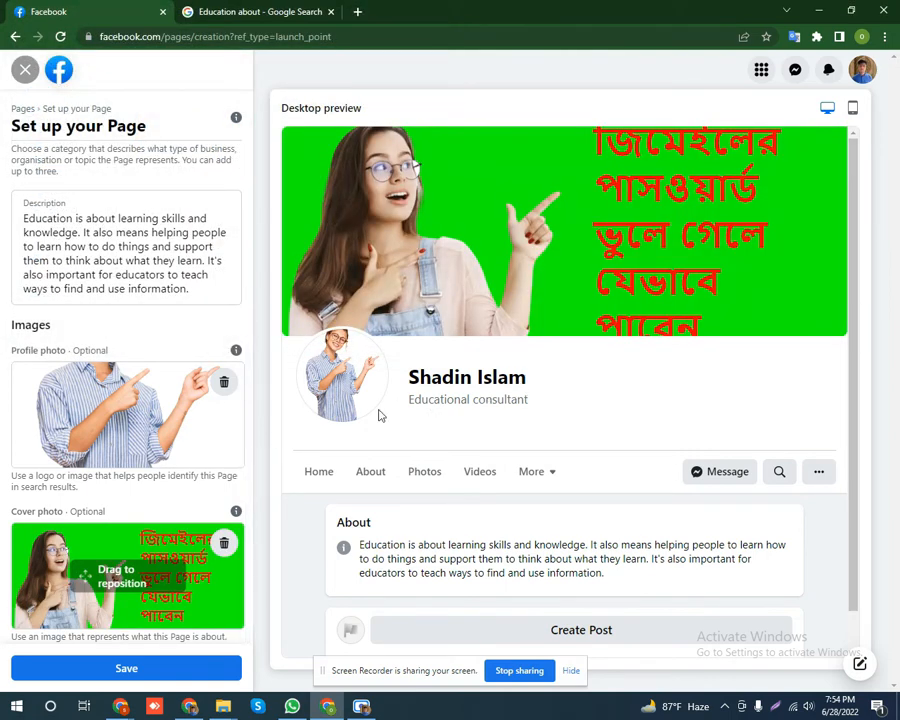
Save the Page setup with the new profile and cover photos.
left_click(128, 669)
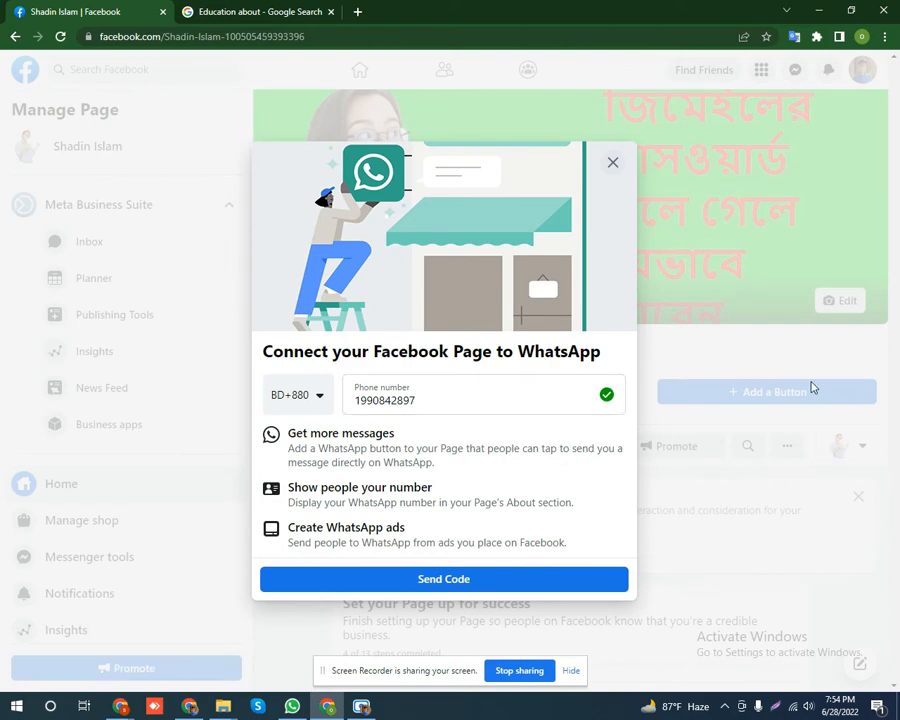
Try sending a WhatsApp verification code for the entered phone number, then close the WhatsApp prompt.
left_click(437, 401)
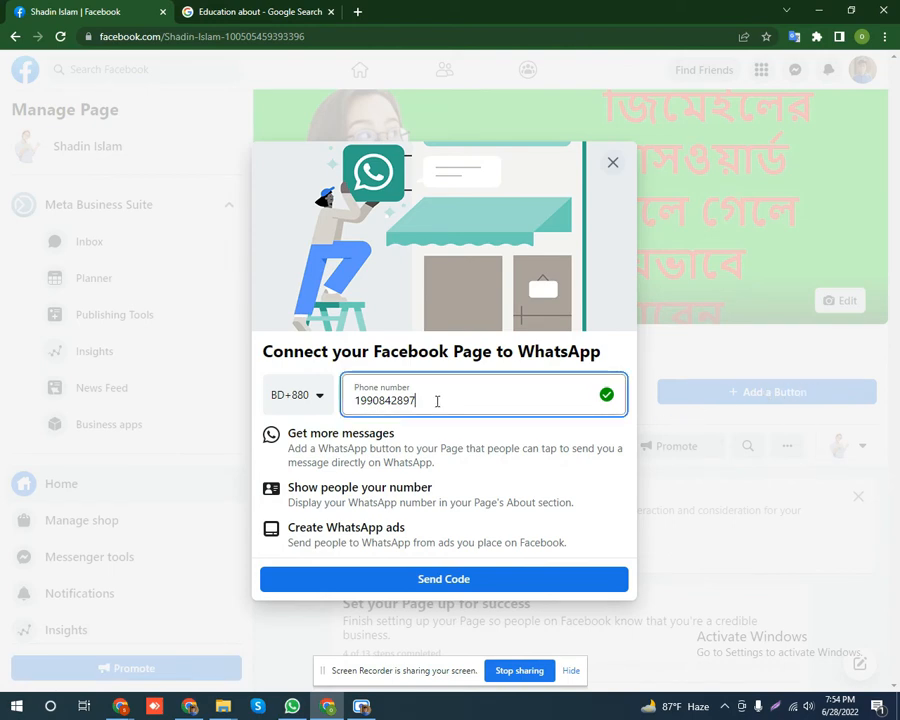
left_click(436, 589)
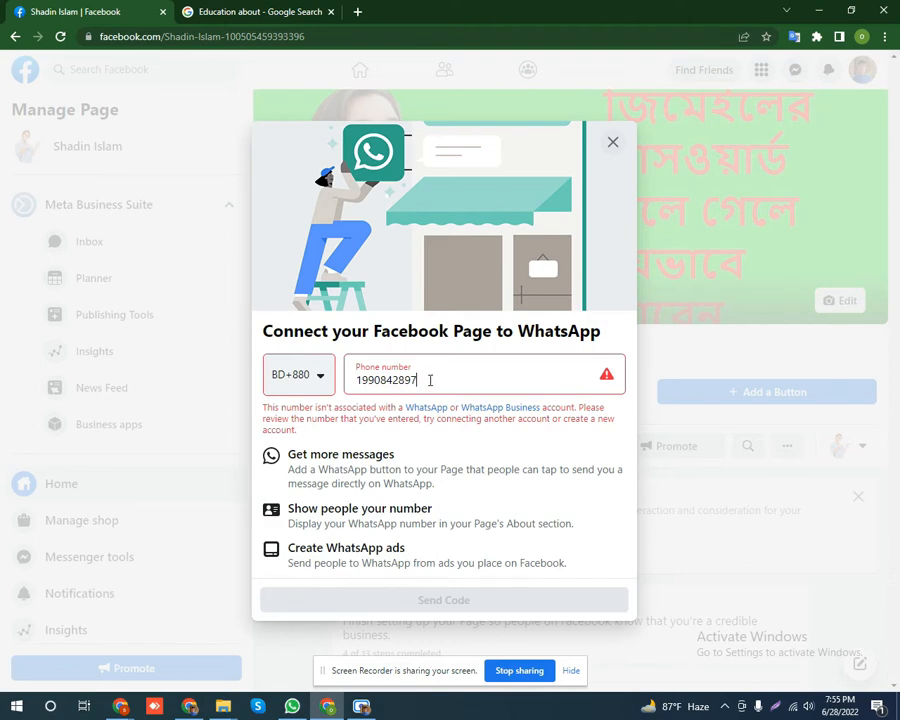
left_click_drag(430, 380, 357, 380)
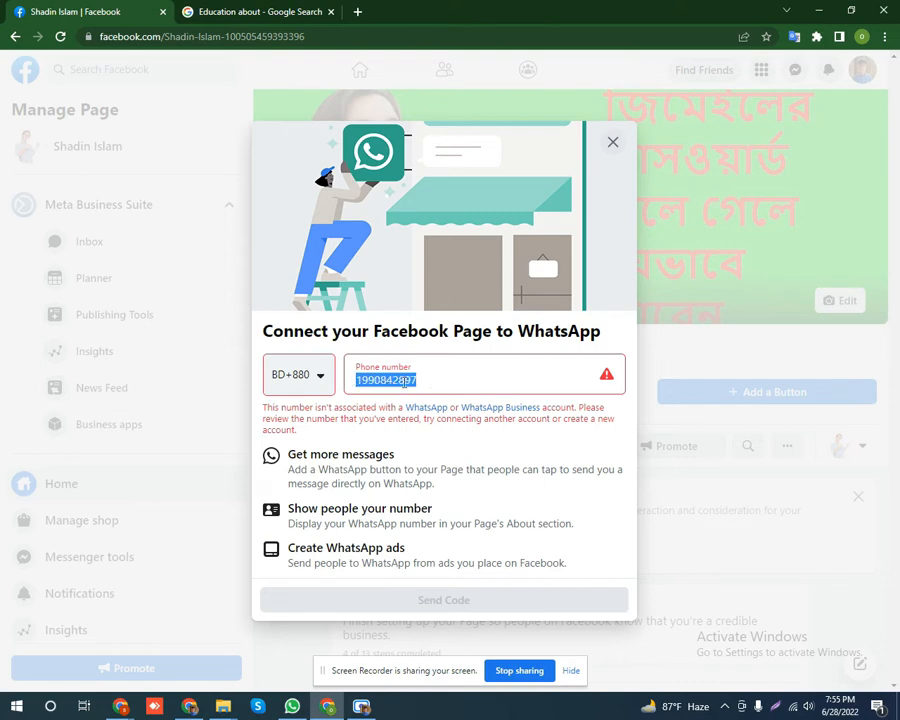
left_click(448, 377)
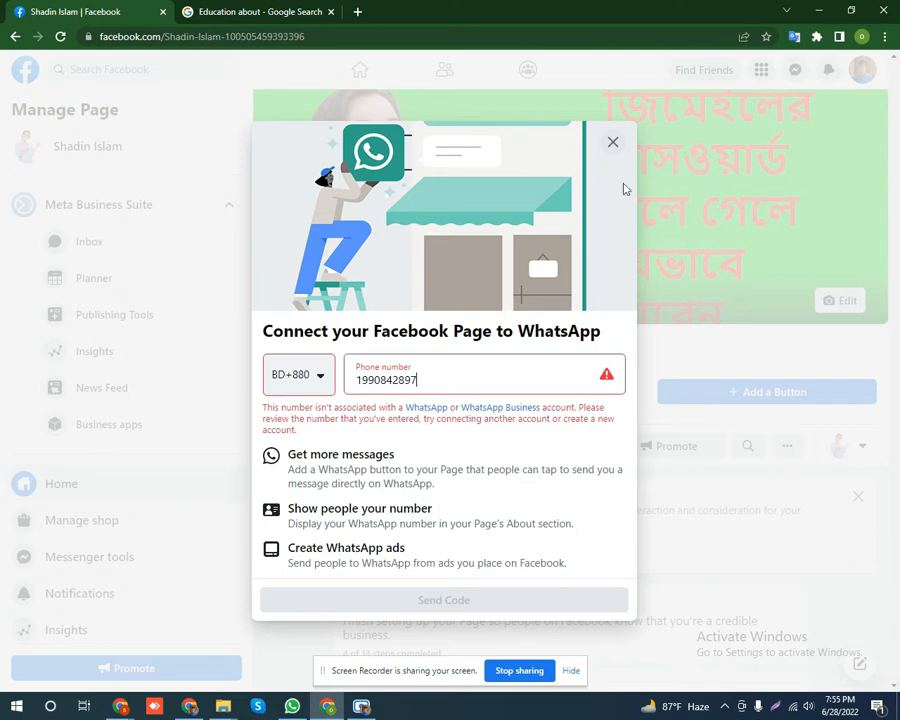
left_click(614, 145)
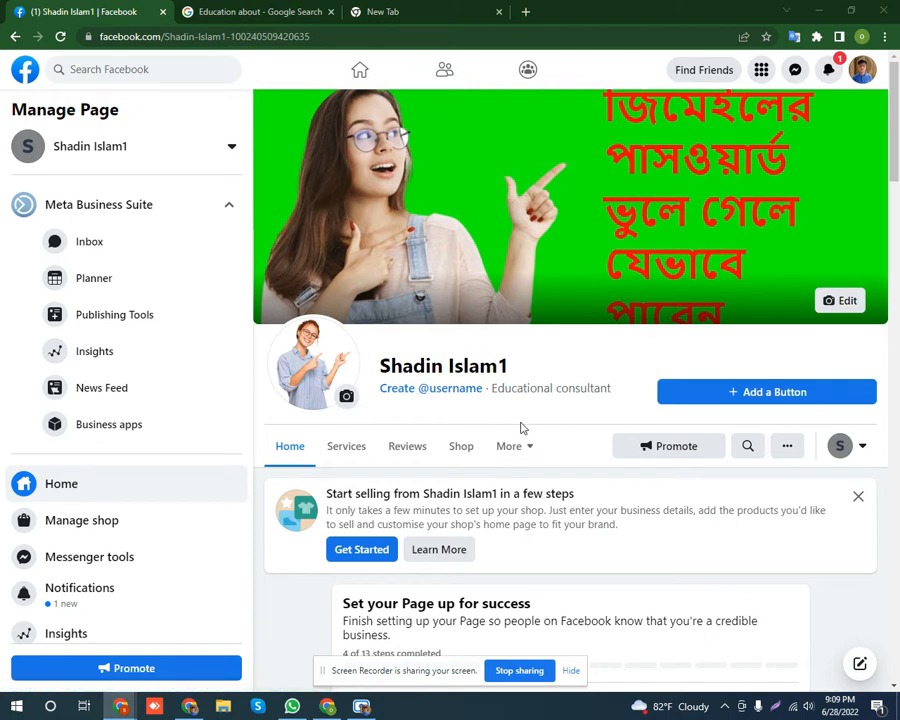
Open username creation and annotate a screenshot of the username entry, then cancel it.
left_click(433, 396)
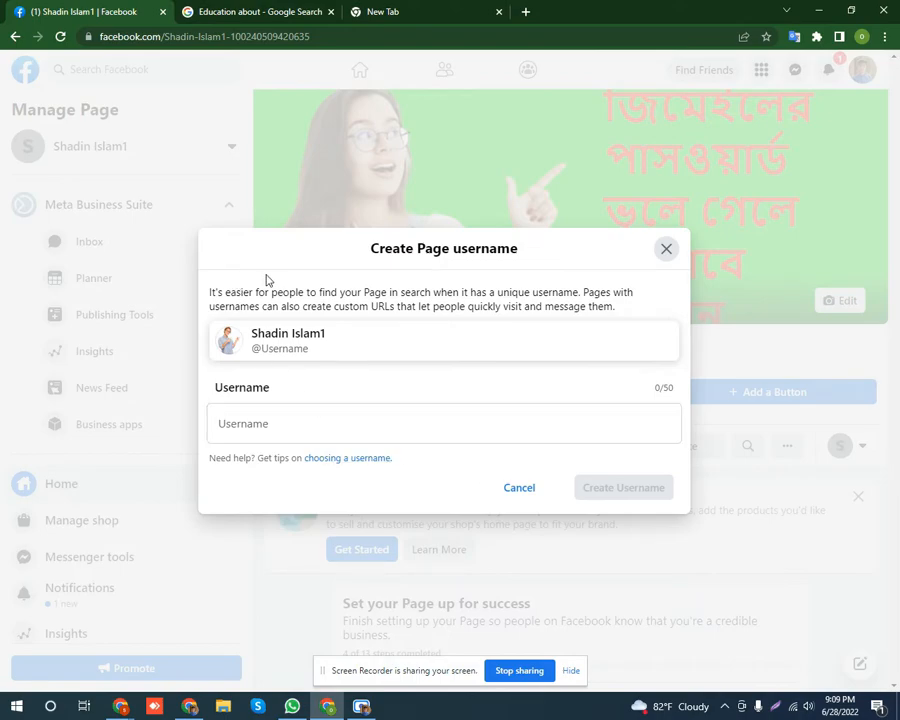
key("Print")
left_click_drag(187, 219, 738, 530)
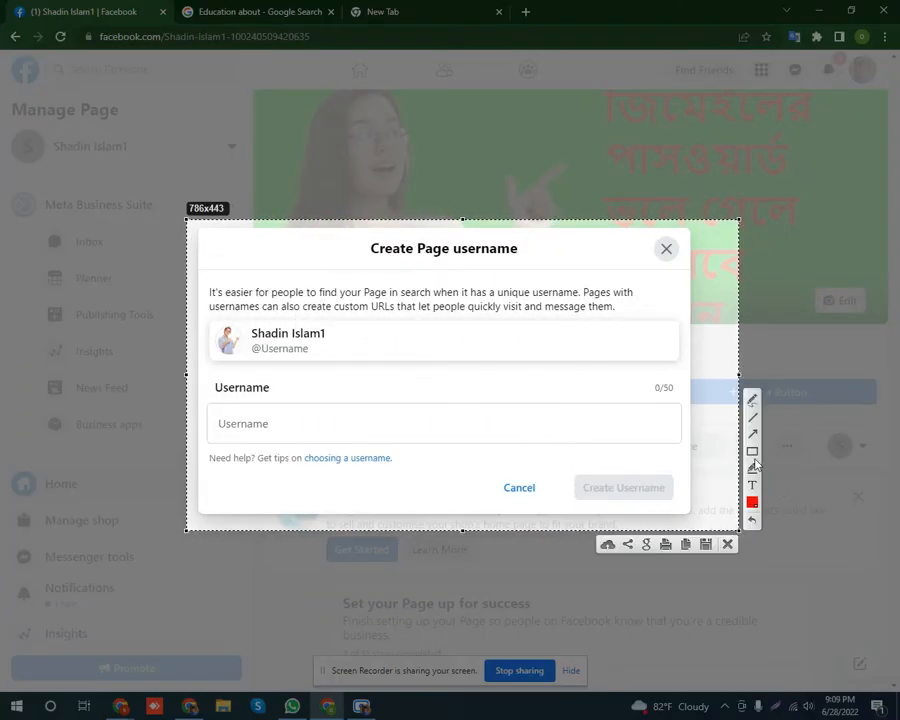
left_click_drag(212, 398, 552, 446)
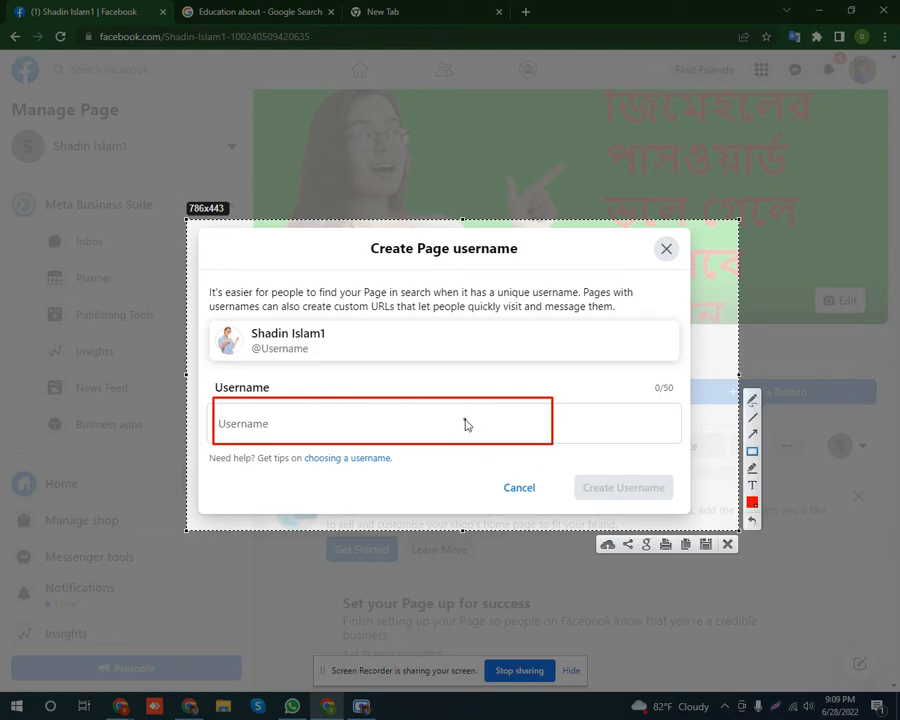
right_click(464, 422)
left_click(510, 527)
left_click(289, 423)
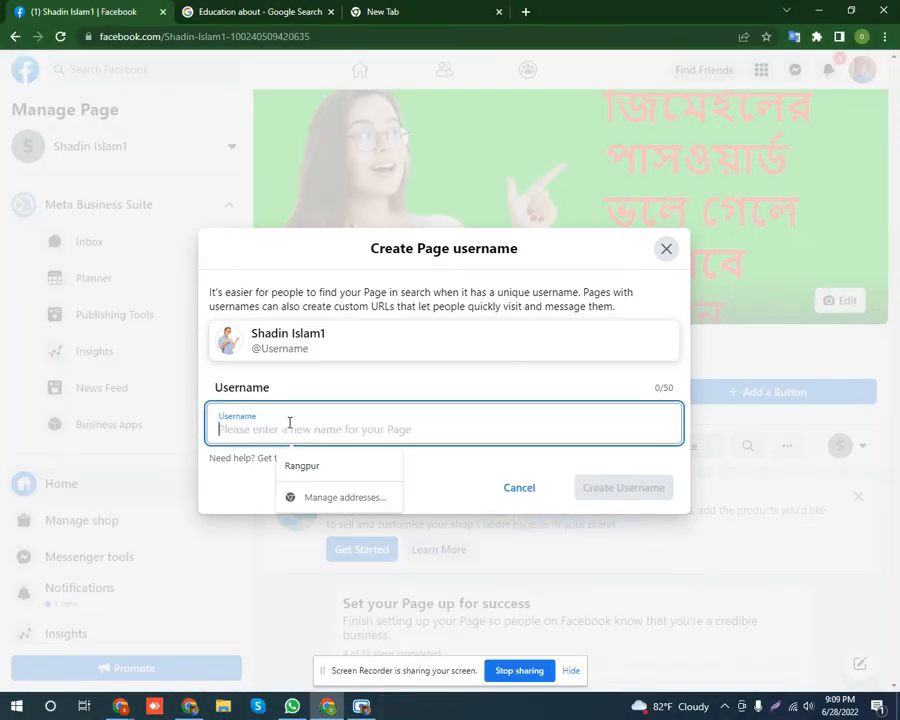
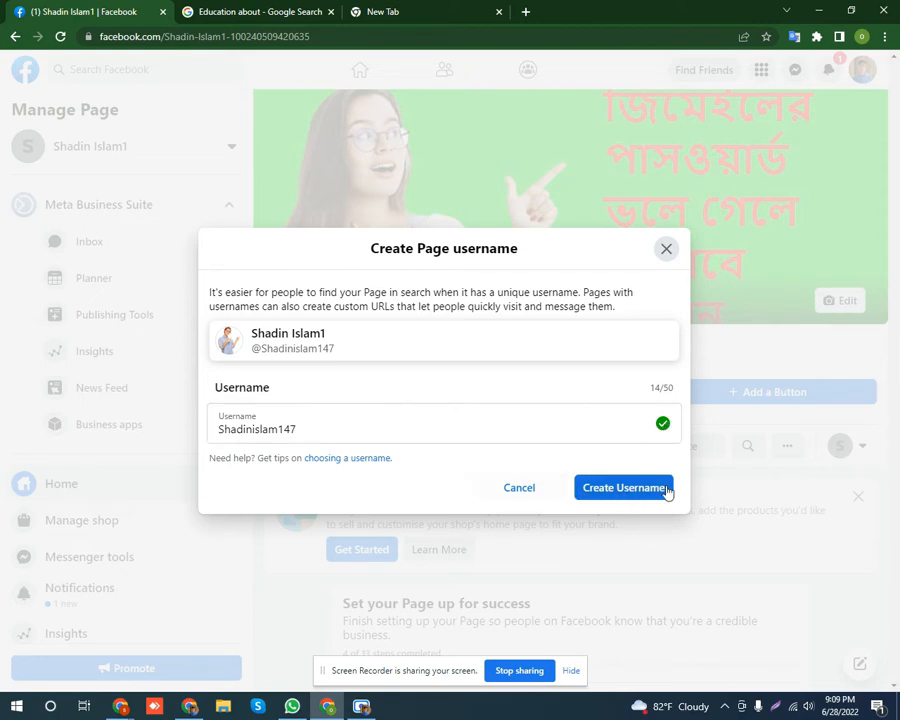
left_click(621, 494)
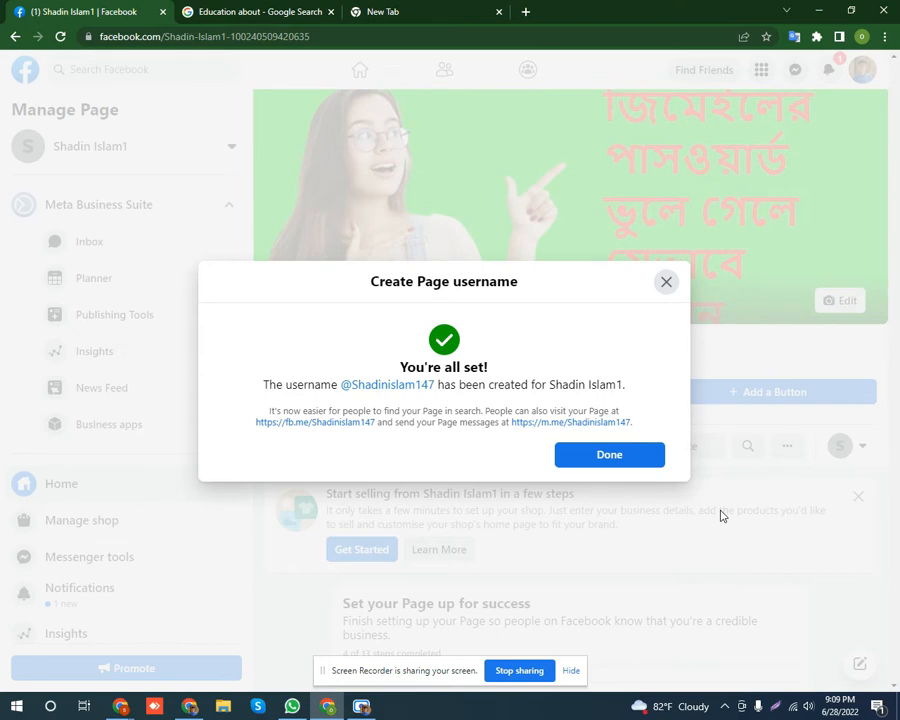
left_click(609, 459)
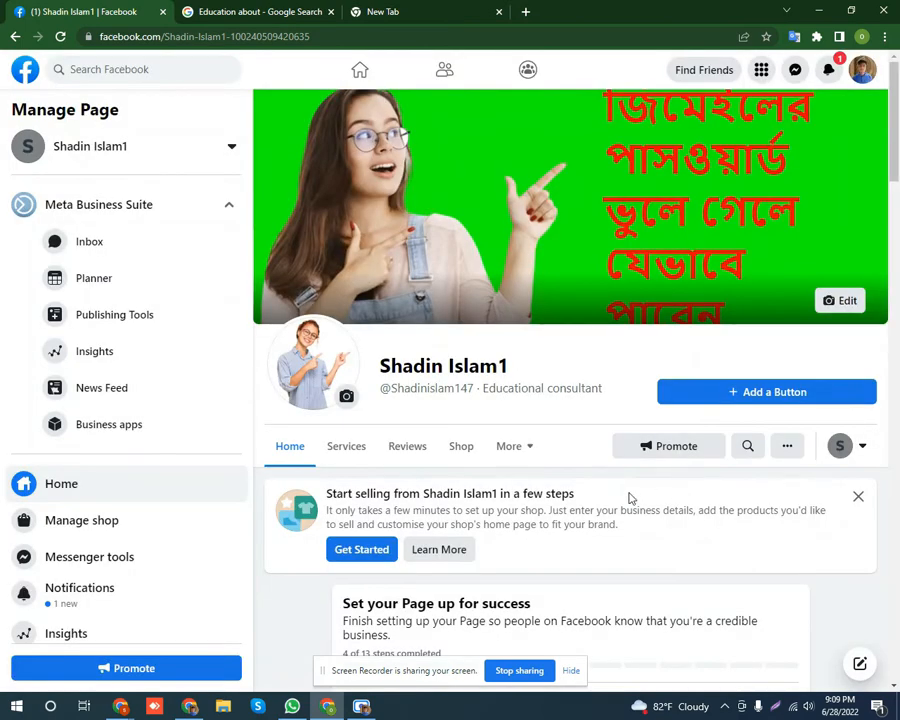
scroll(563, 400, "down", 3)
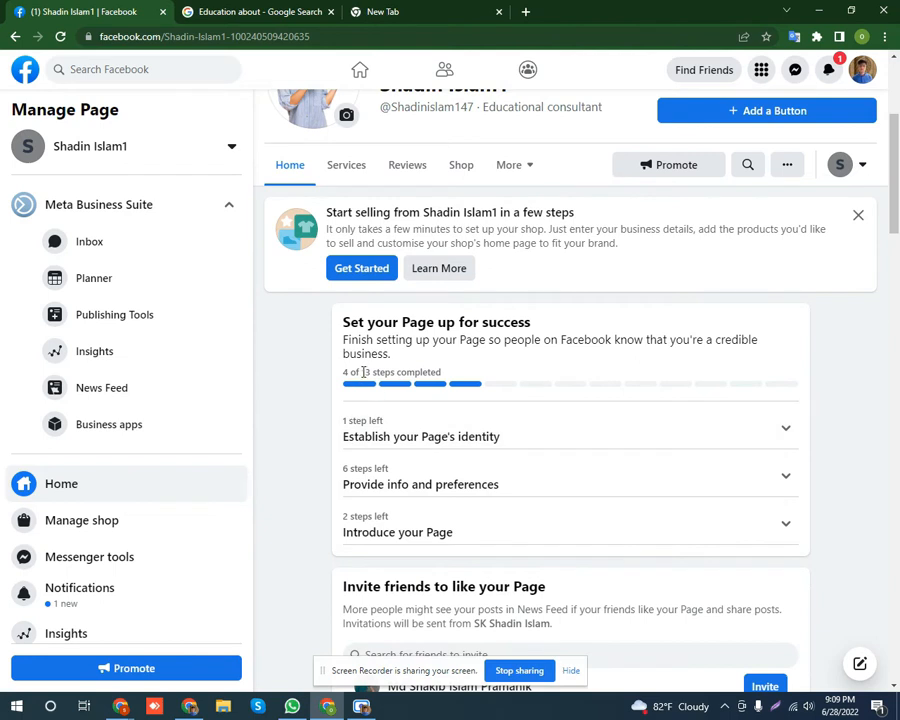
left_click_drag(363, 371, 441, 372)
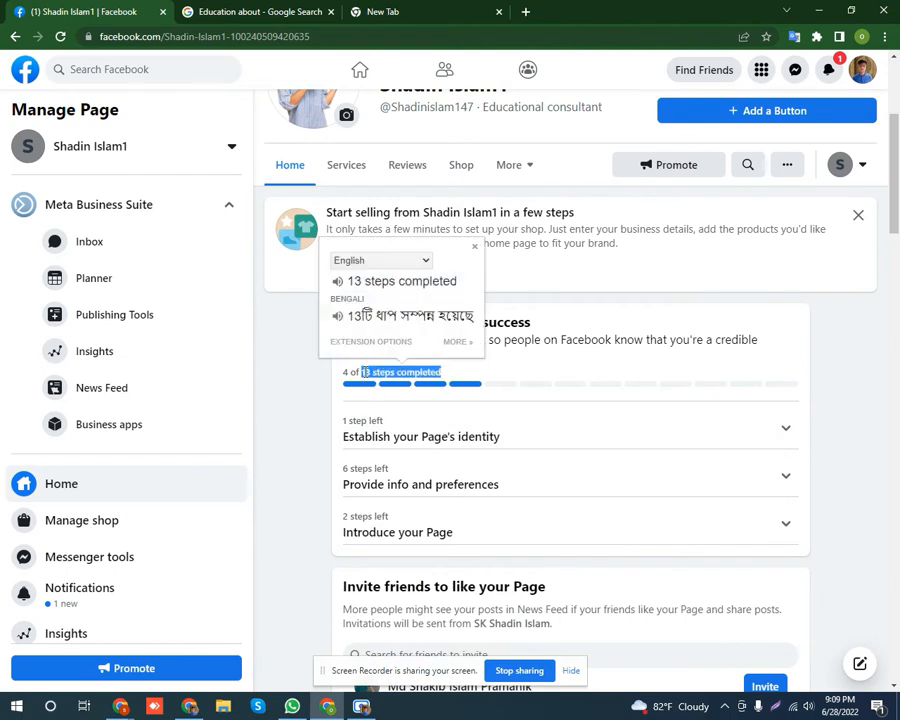
left_click_drag(356, 373, 341, 376)
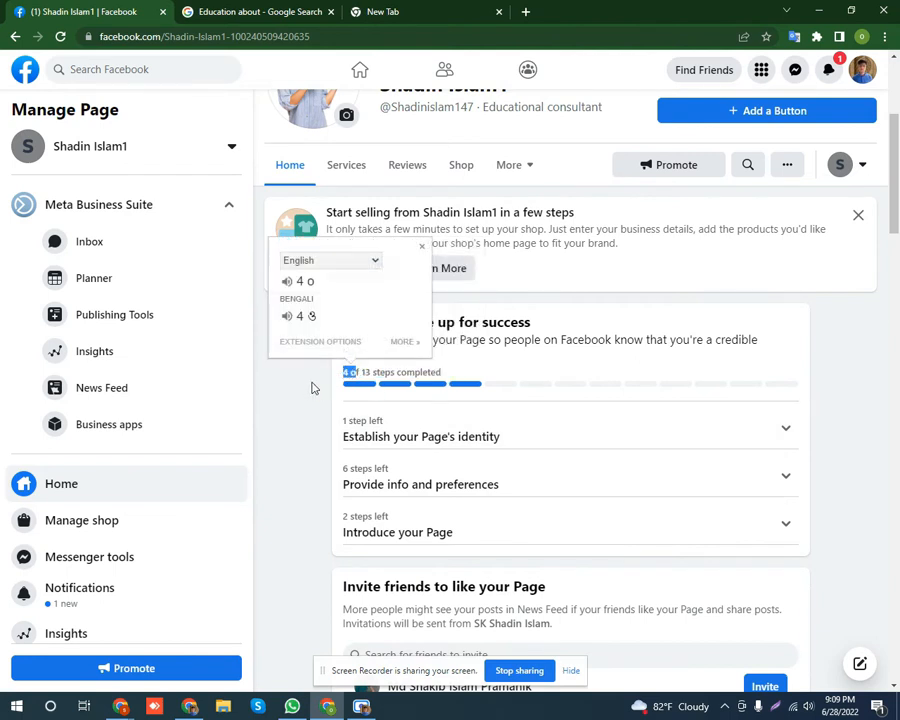
left_click(301, 388)
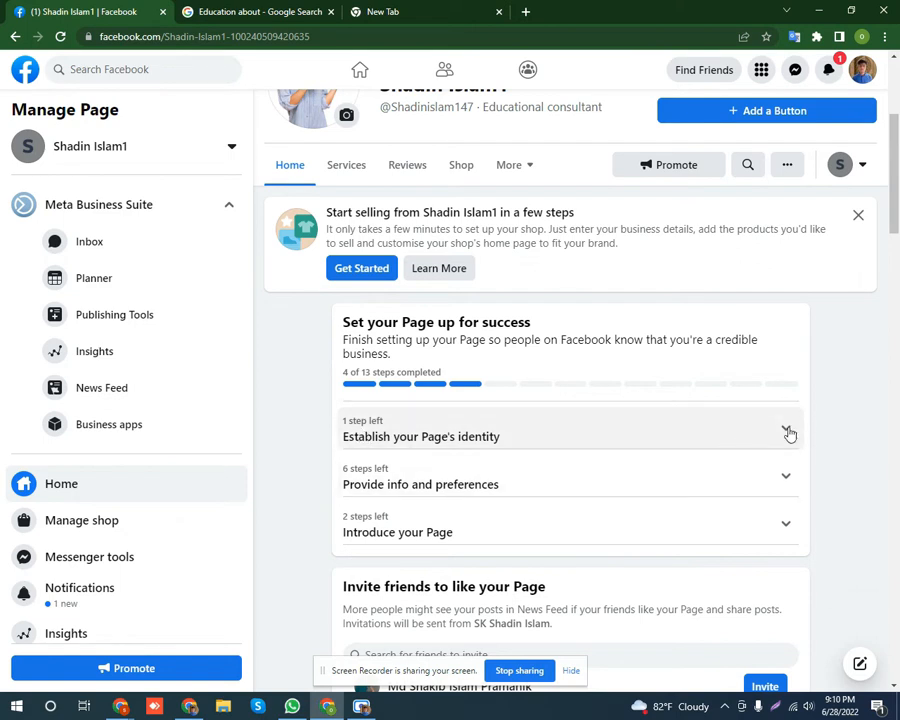
Expand the Page identity step and save the existing pointing-woman photo as the profile picture.
left_click(787, 431)
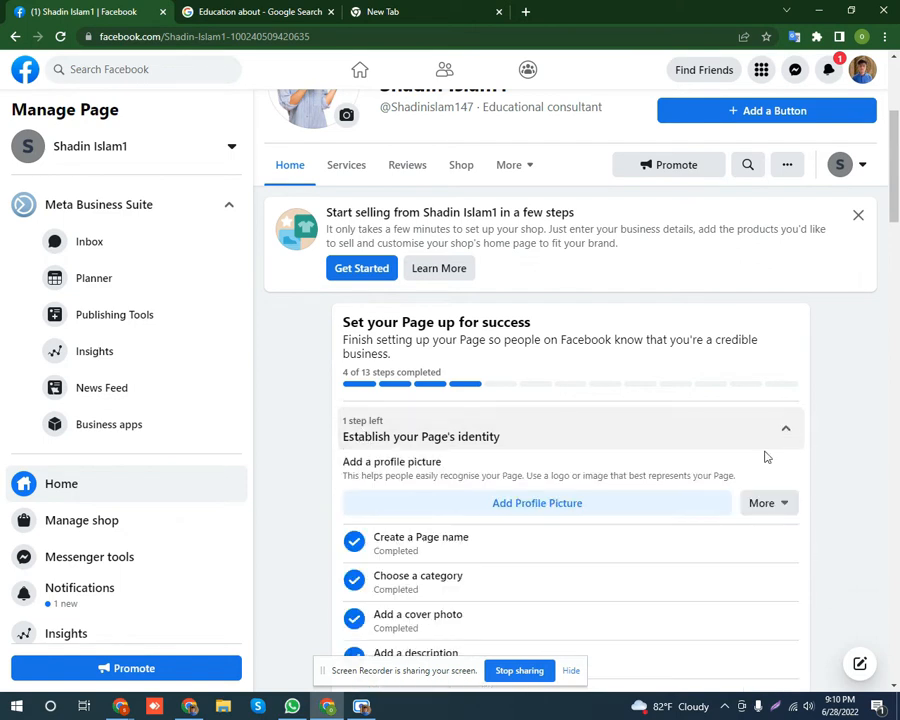
scroll(700, 455, "down", 1)
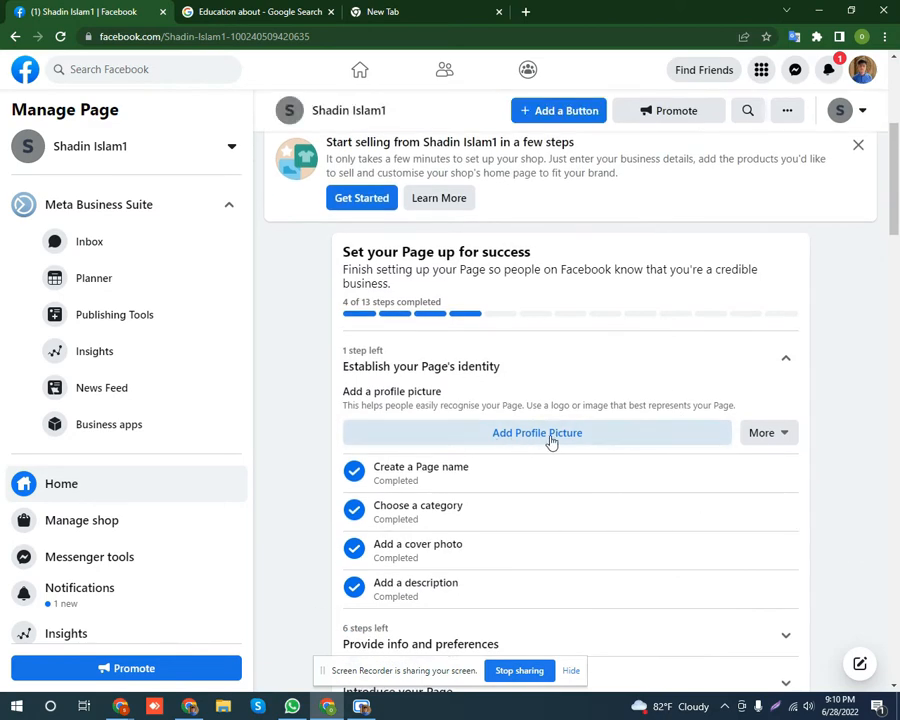
left_click(523, 438)
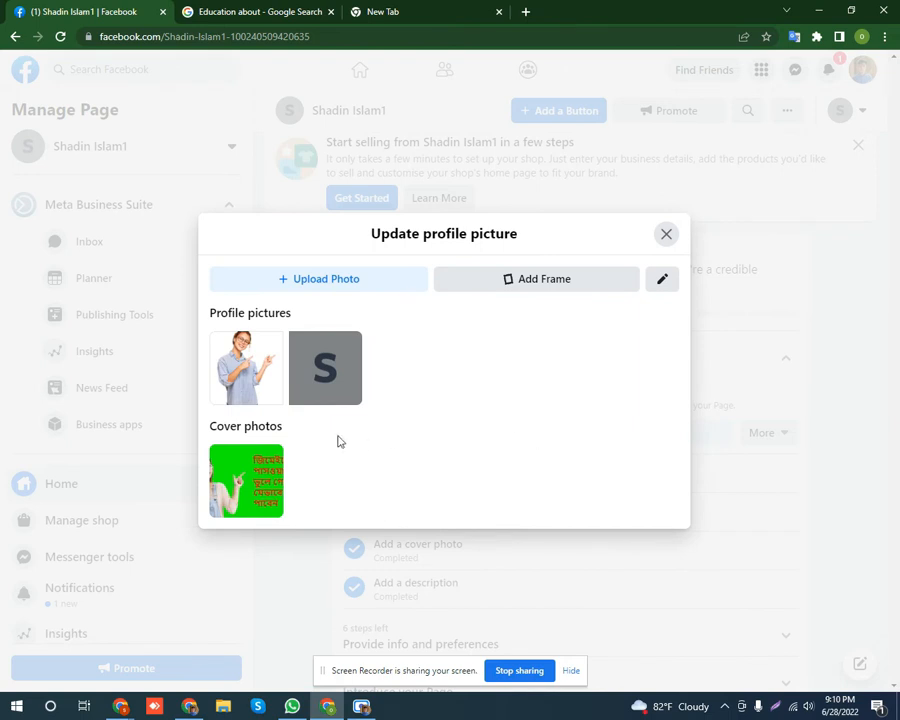
left_click(250, 372)
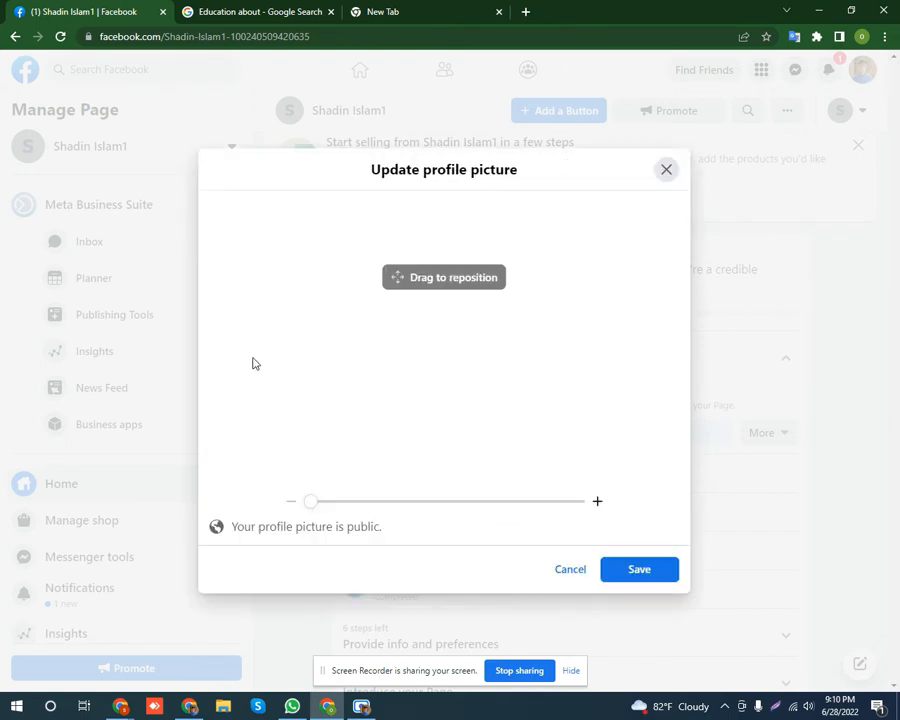
left_click(640, 570)
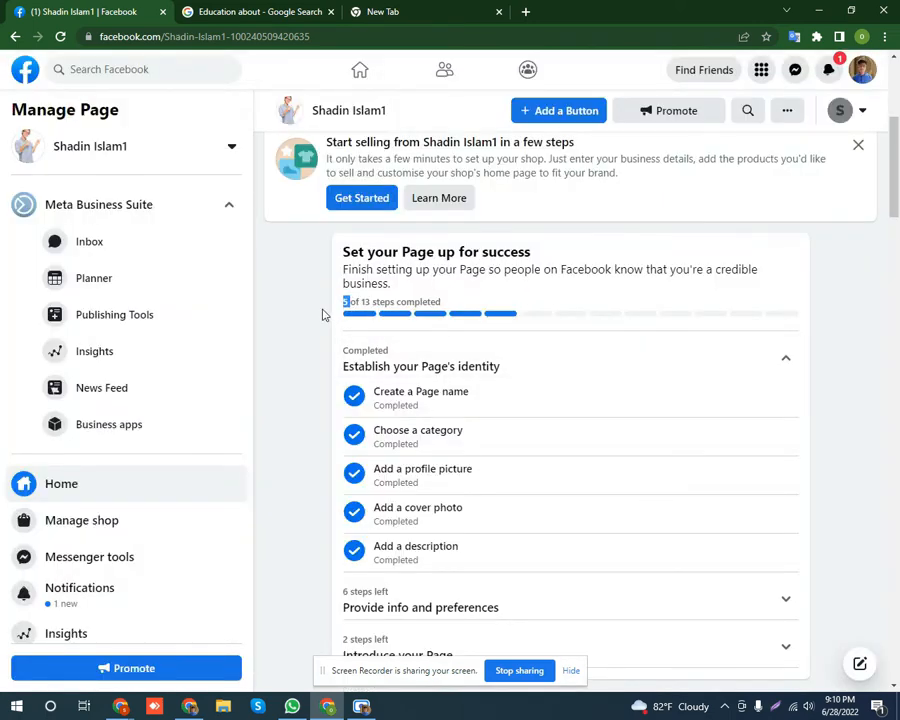
left_click(347, 314)
scroll(383, 460, "down", 3)
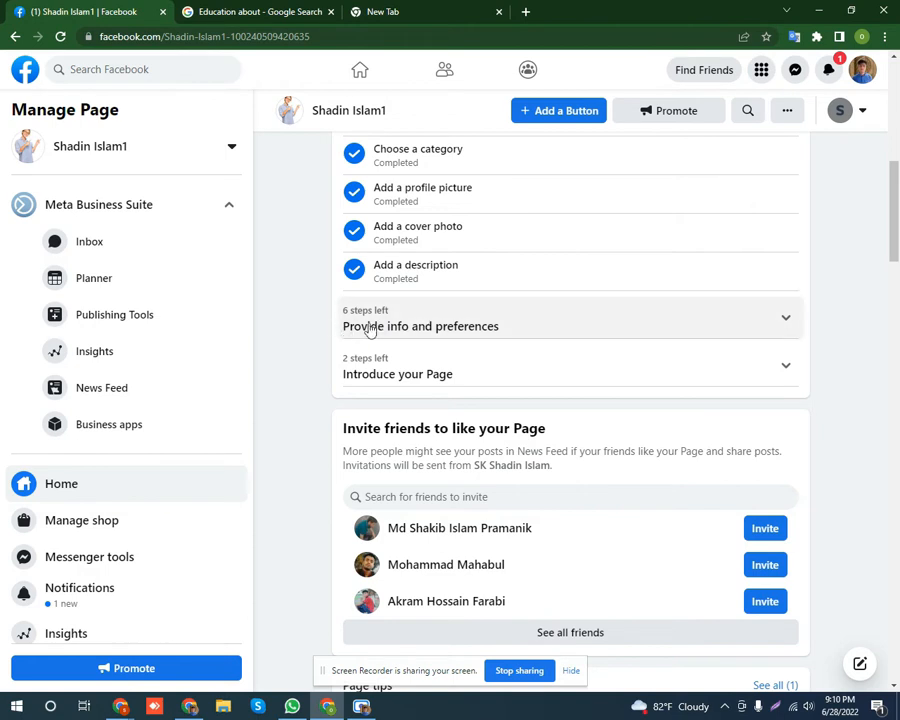
Leave the Website field empty and mark the Website step 'This doesn't apply to my Page'.
left_click(786, 322)
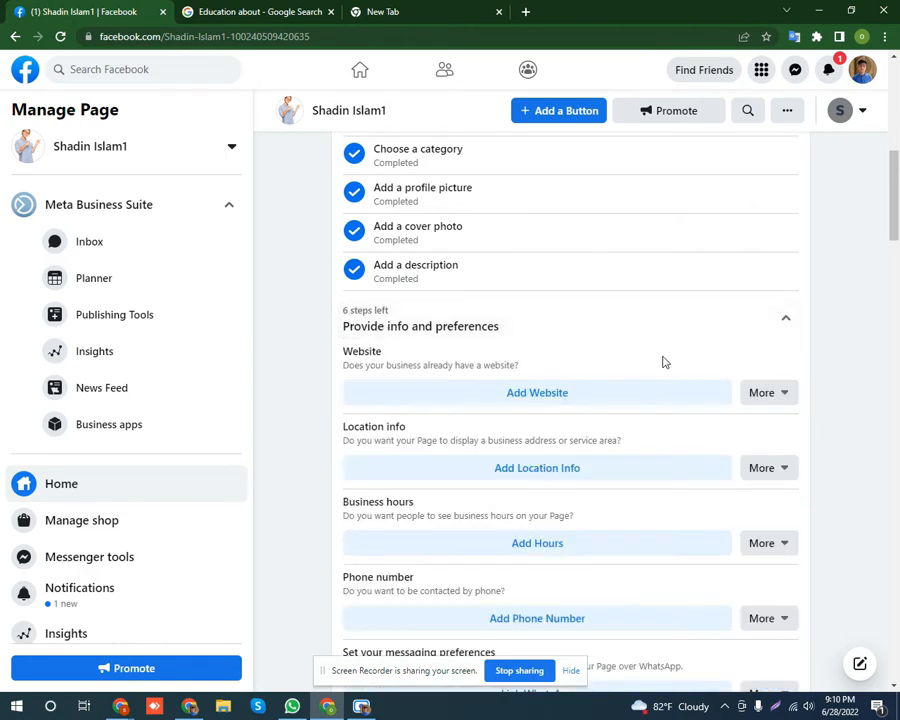
scroll(655, 400, "down", 3)
scroll(600, 435, "up", 2)
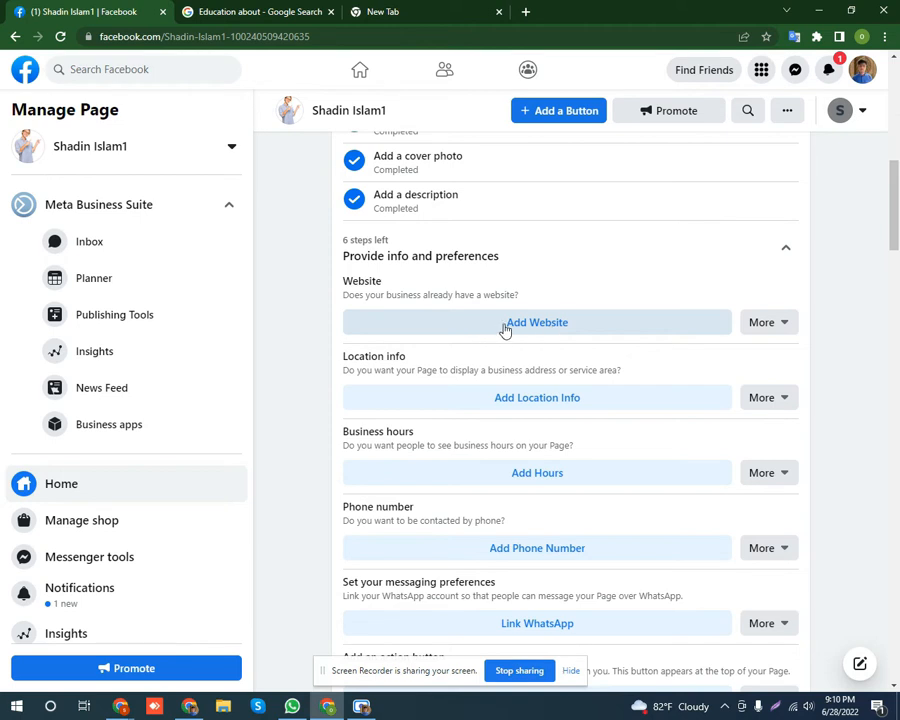
left_click(540, 326)
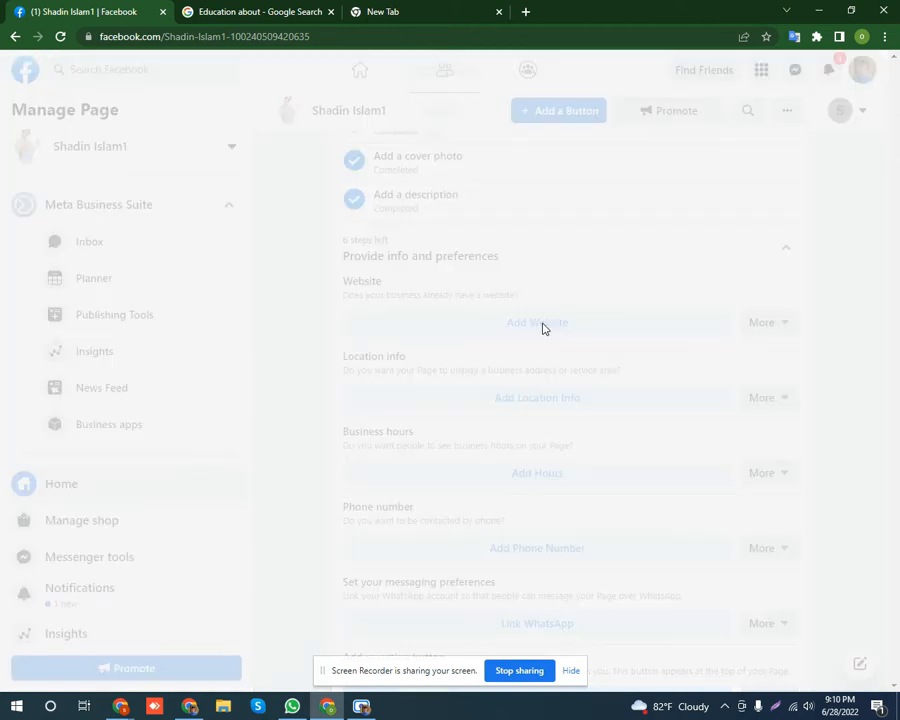
left_click(277, 410)
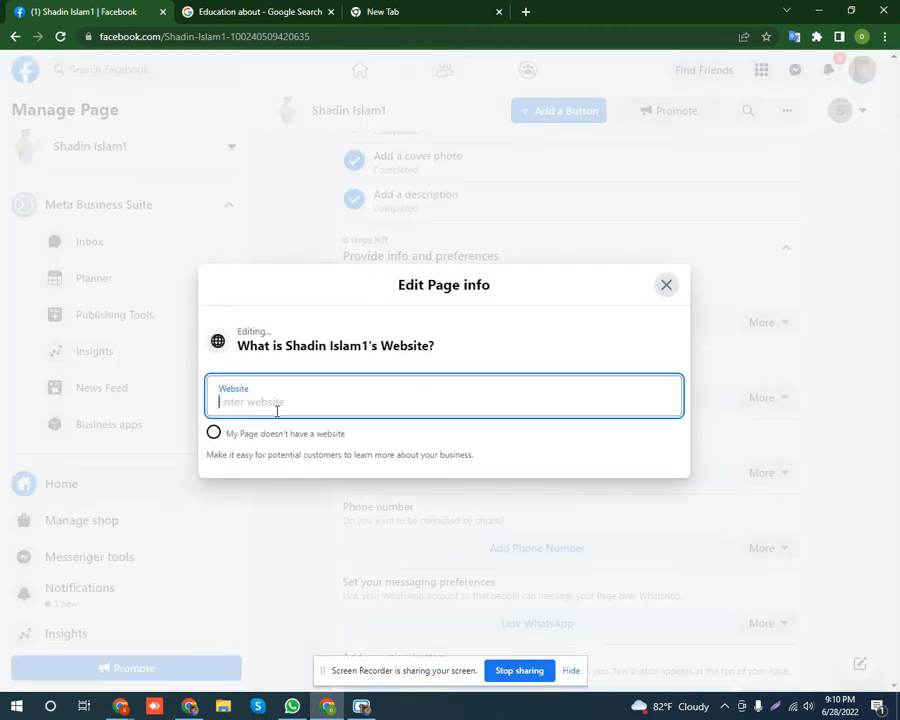
left_click(523, 340)
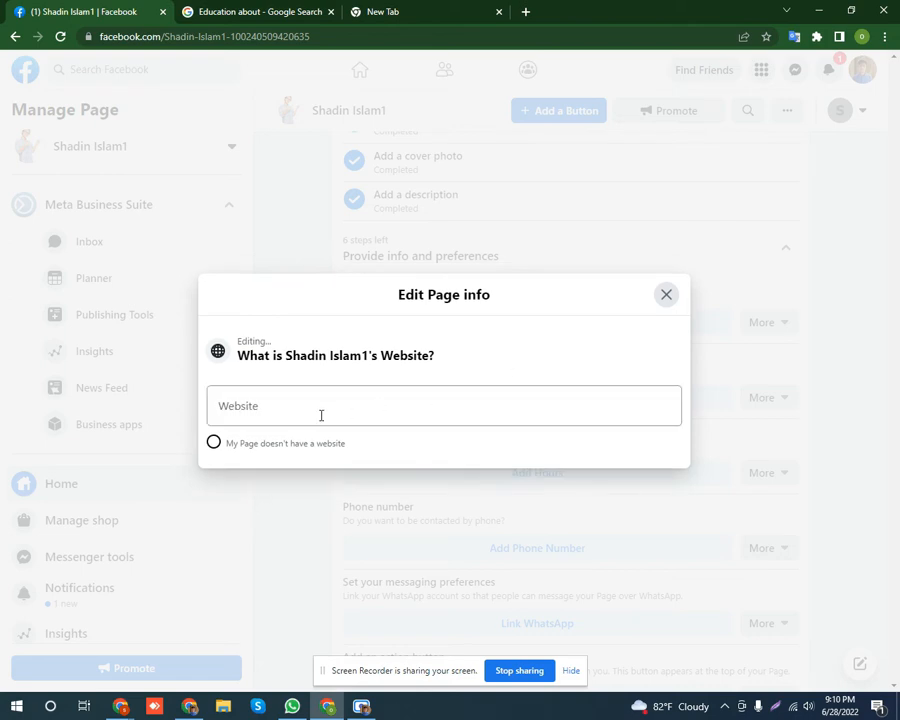
left_click(665, 296)
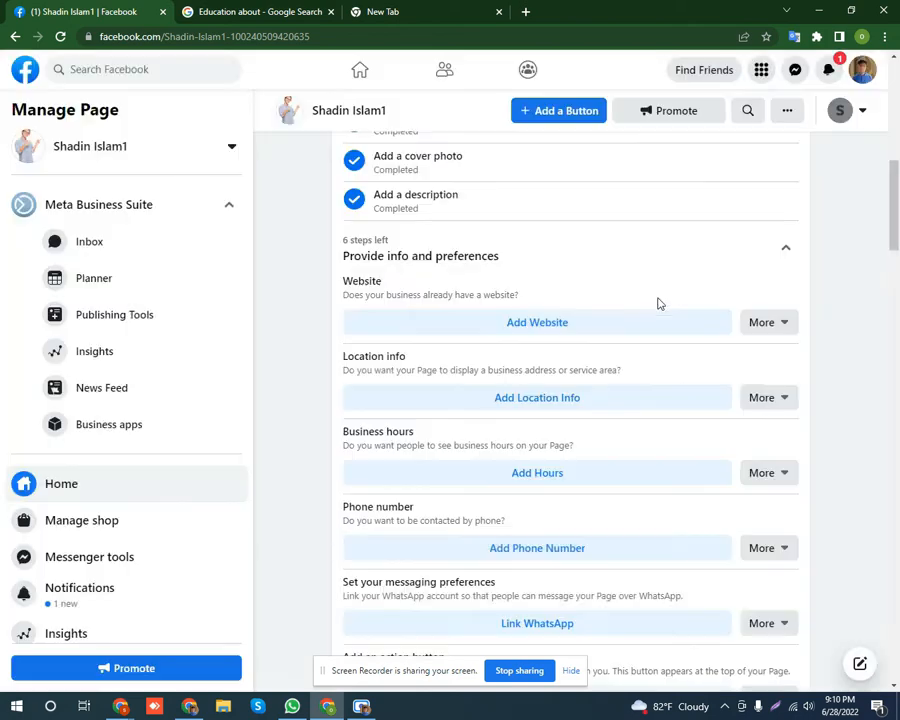
left_click(784, 324)
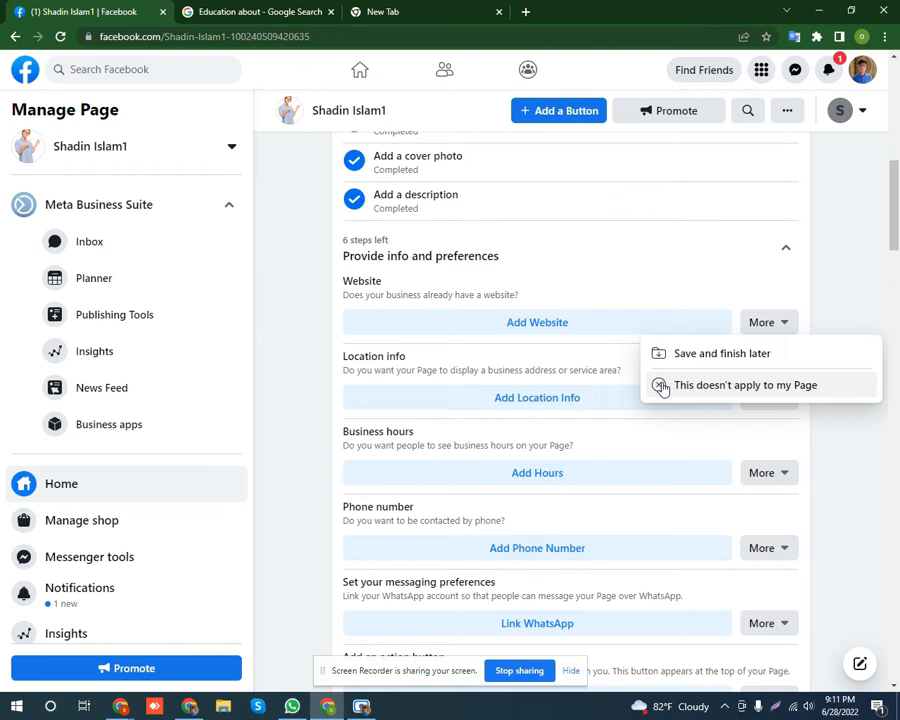
left_click(662, 387)
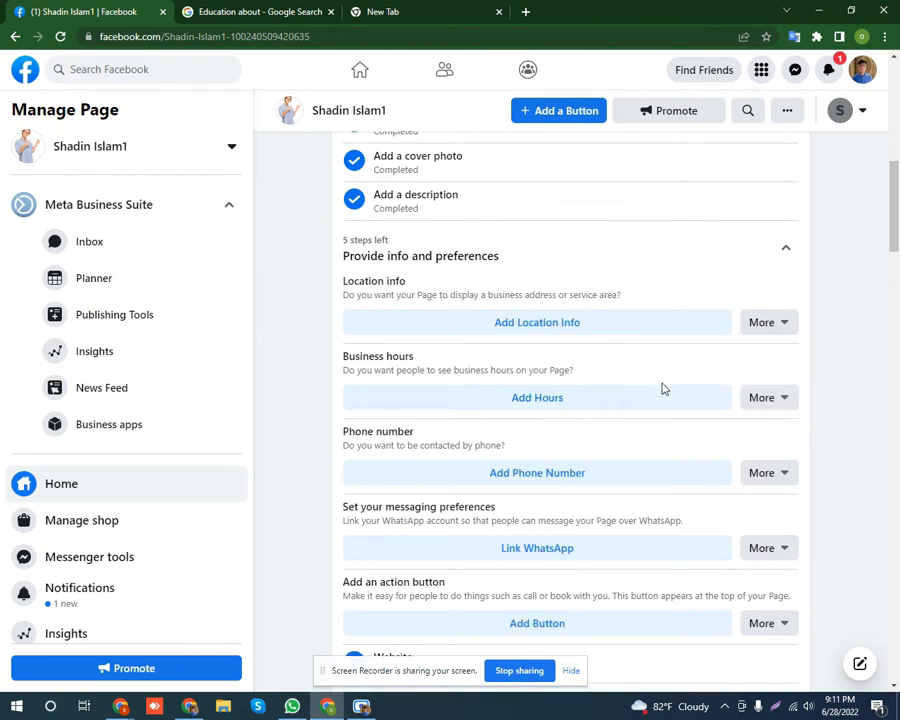
Fill the Page's address, city and postcode from the saved autofill suggestions.
left_click(553, 328)
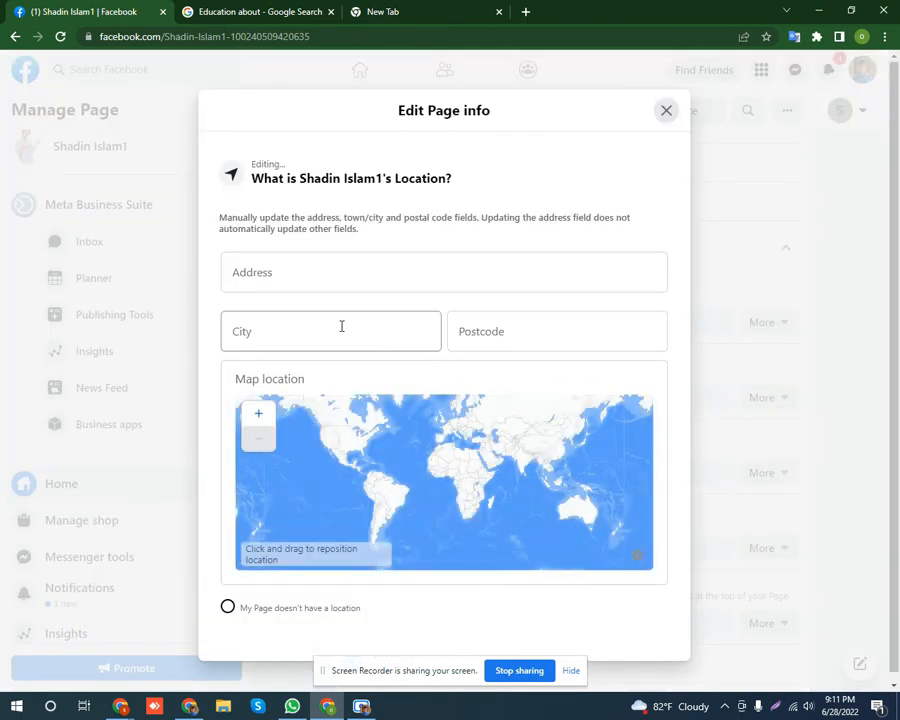
left_click(299, 275)
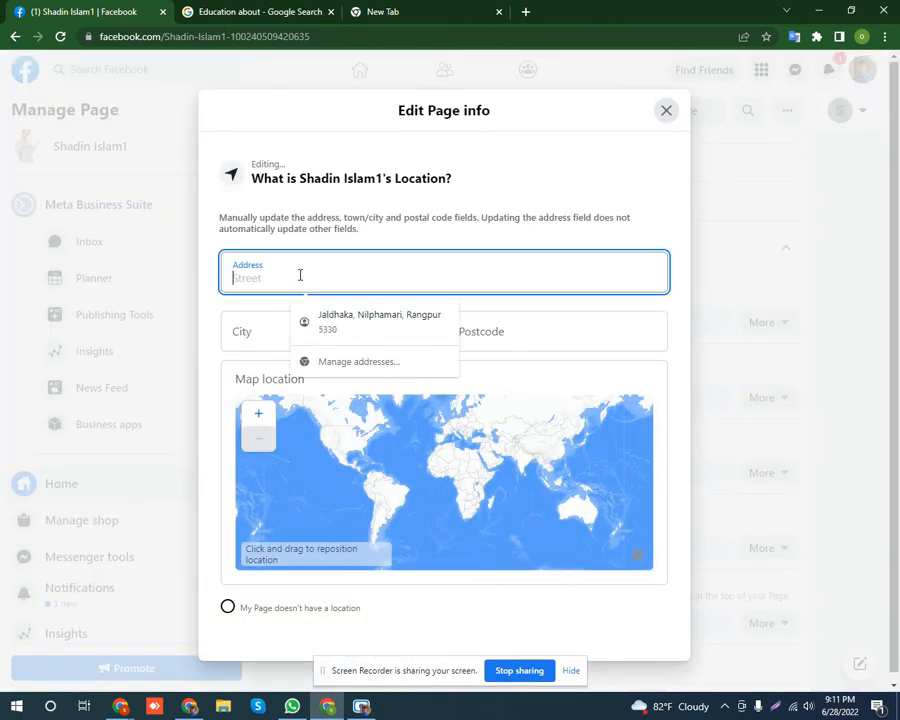
left_click(369, 320)
left_click(291, 341)
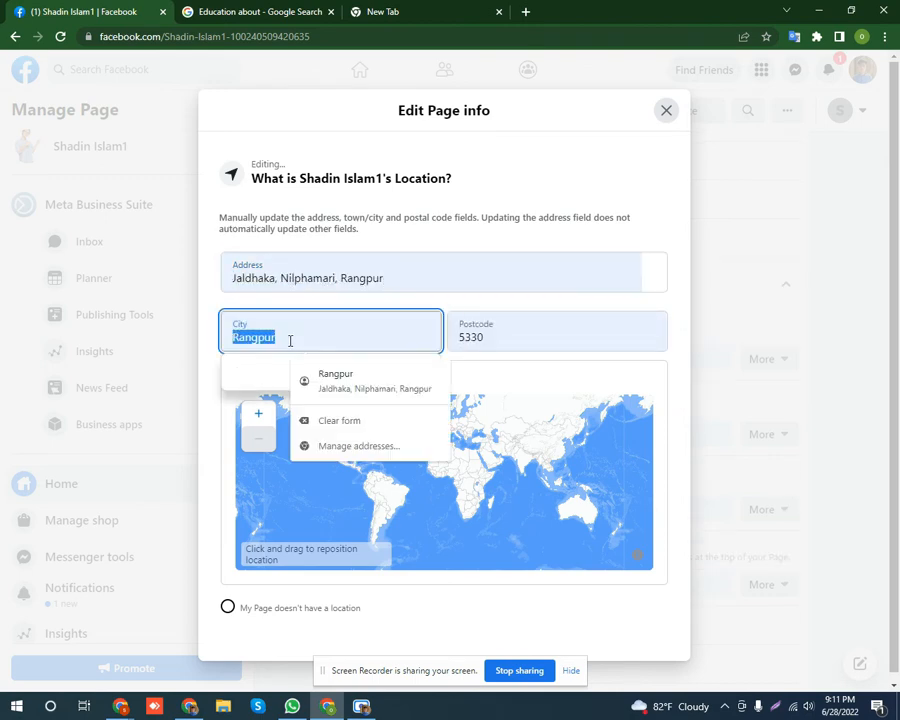
left_click(337, 385)
left_click(466, 341)
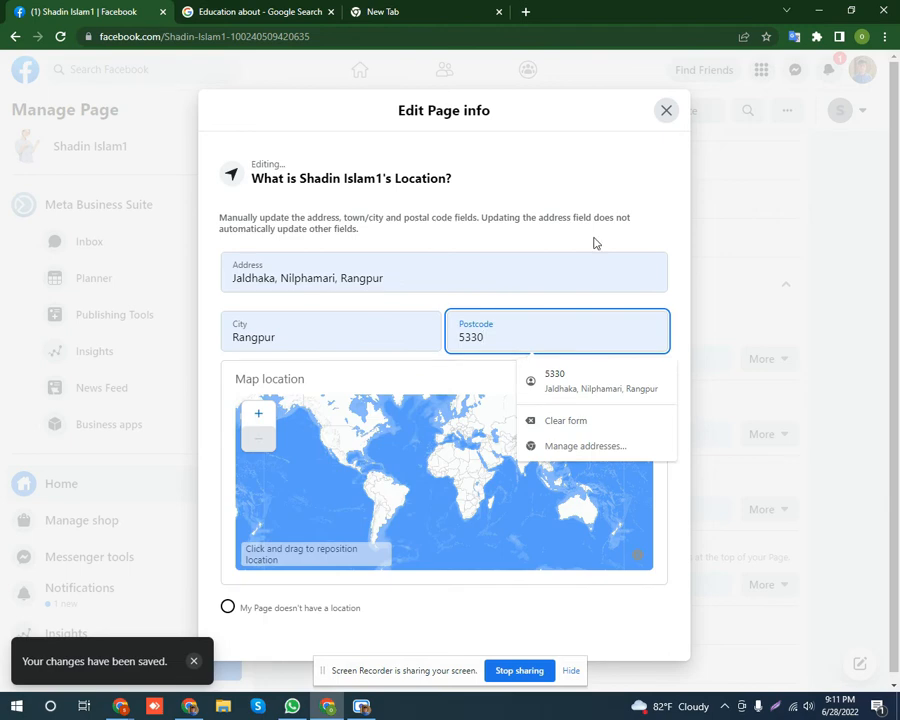
left_click(574, 168)
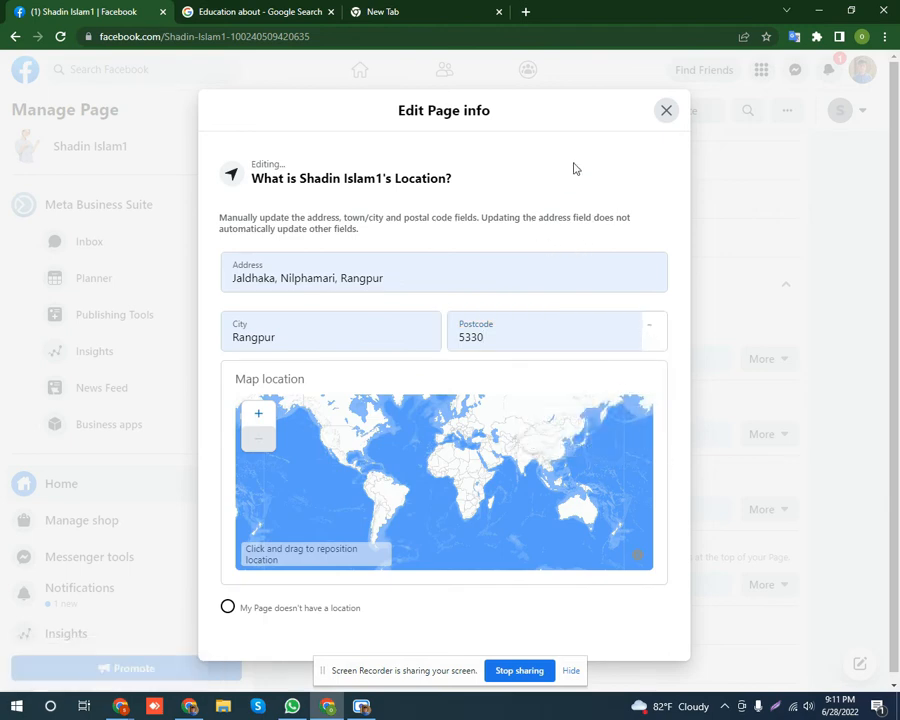
left_click(667, 111)
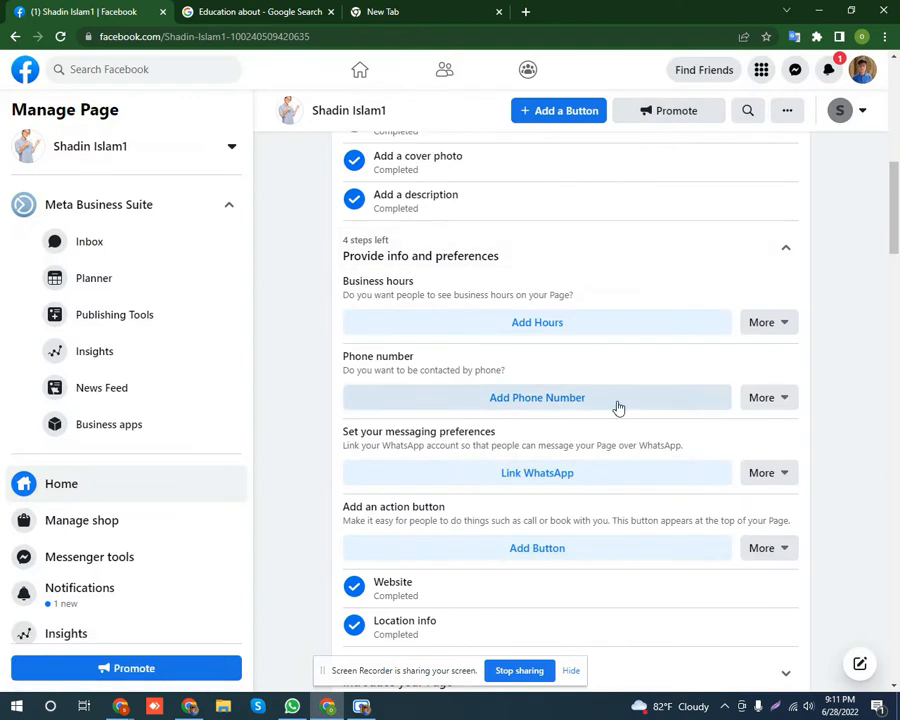
Set the Page's business hours to Always open after briefly trying Monday hours 00:15–00:45.
left_click(543, 326)
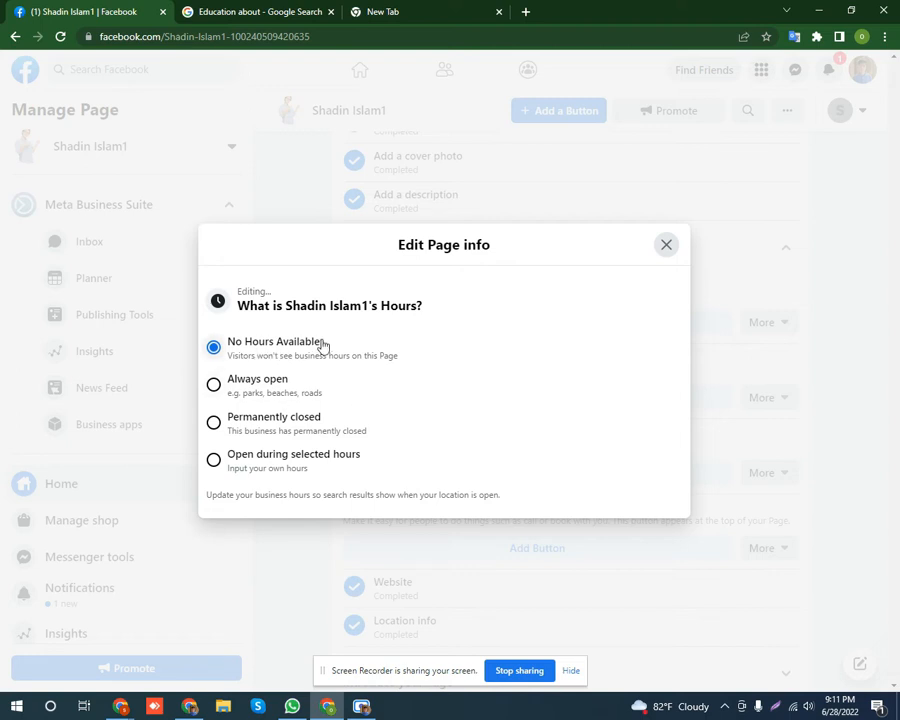
left_click(213, 385)
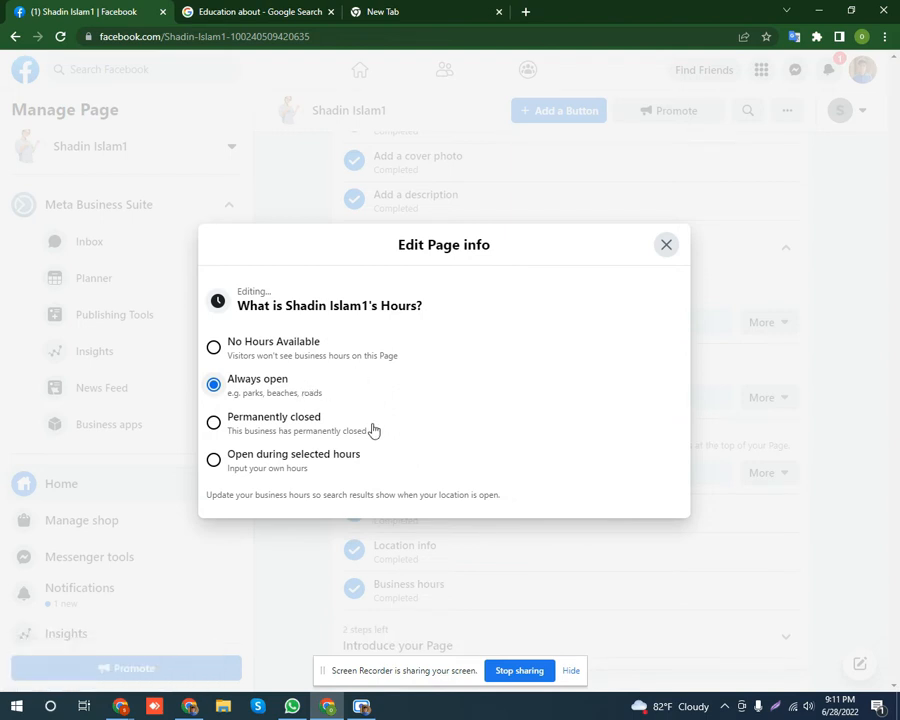
left_click(214, 460)
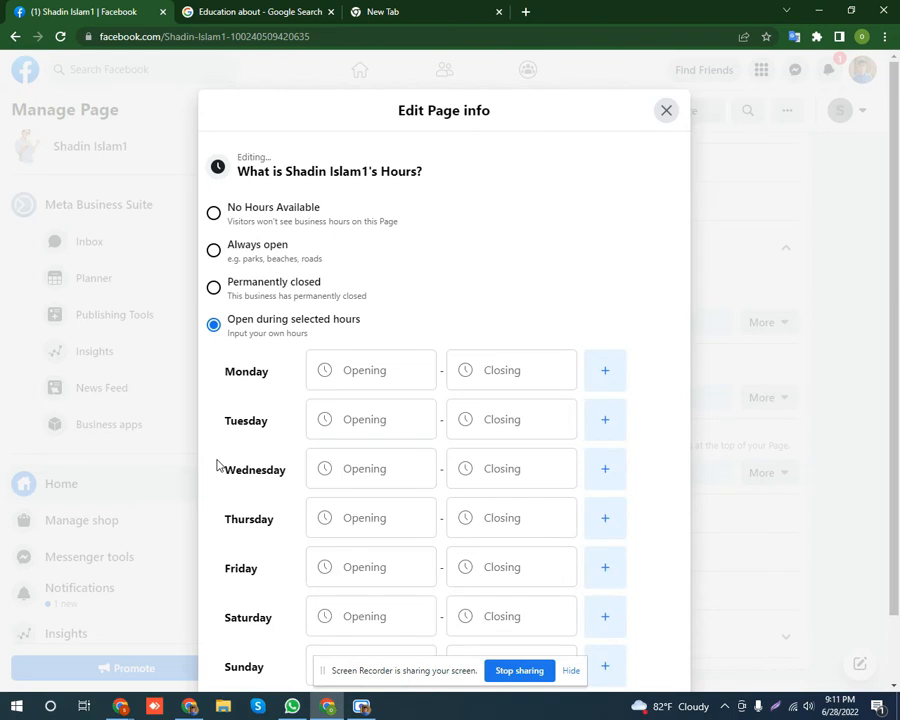
left_click(362, 372)
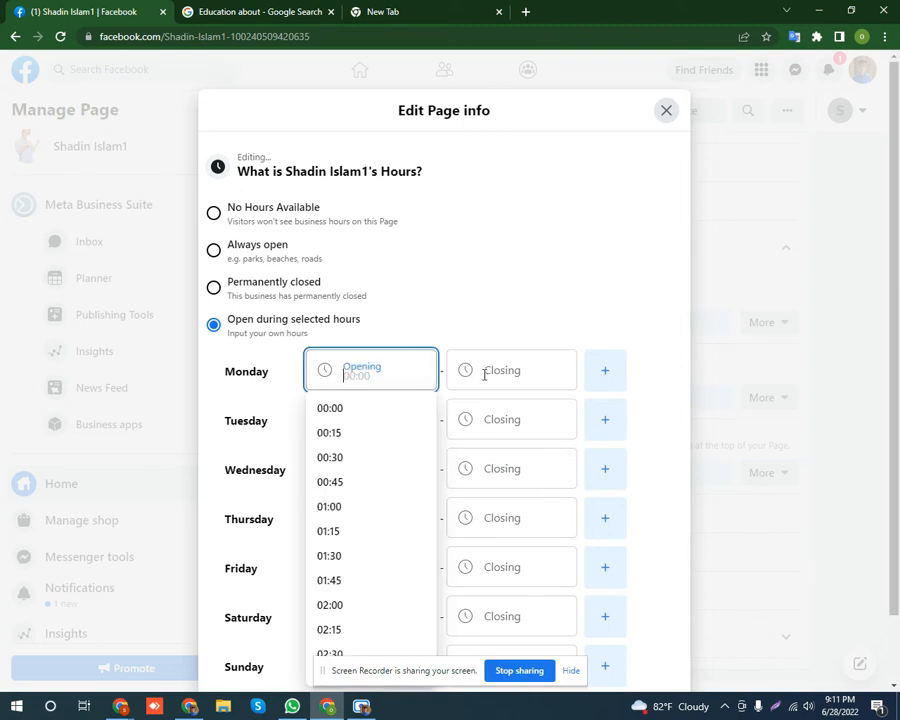
left_click(514, 371)
left_click(372, 372)
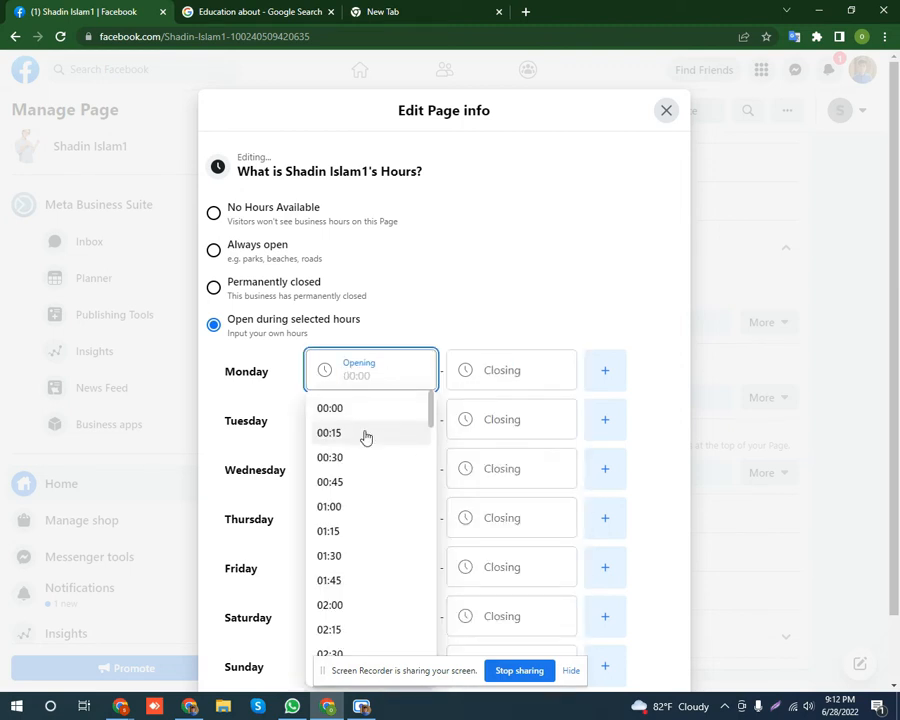
left_click(366, 437)
left_click(488, 418)
left_click(488, 370)
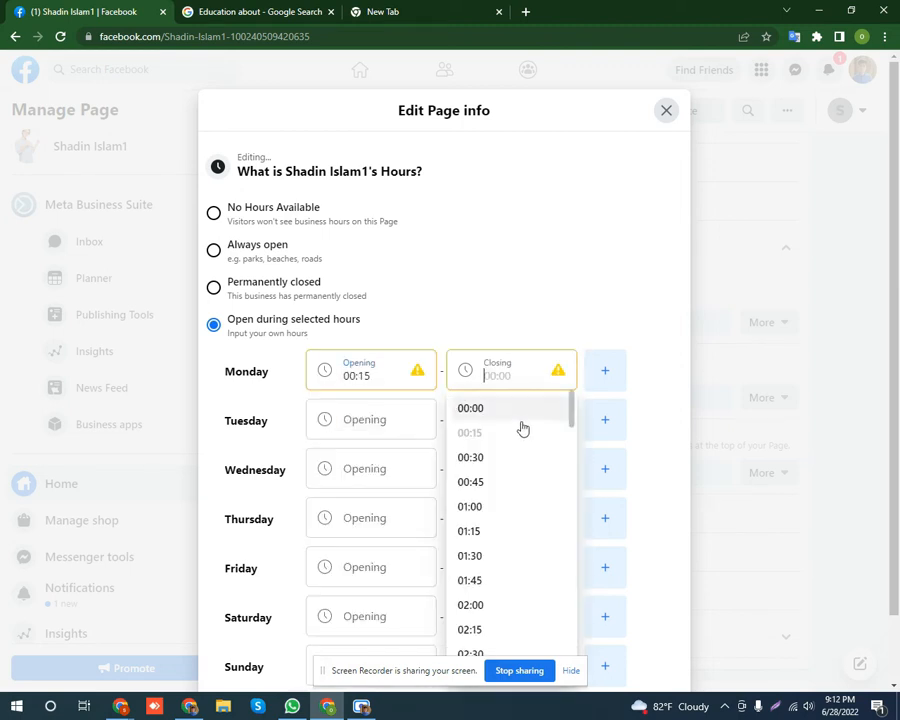
left_click(511, 484)
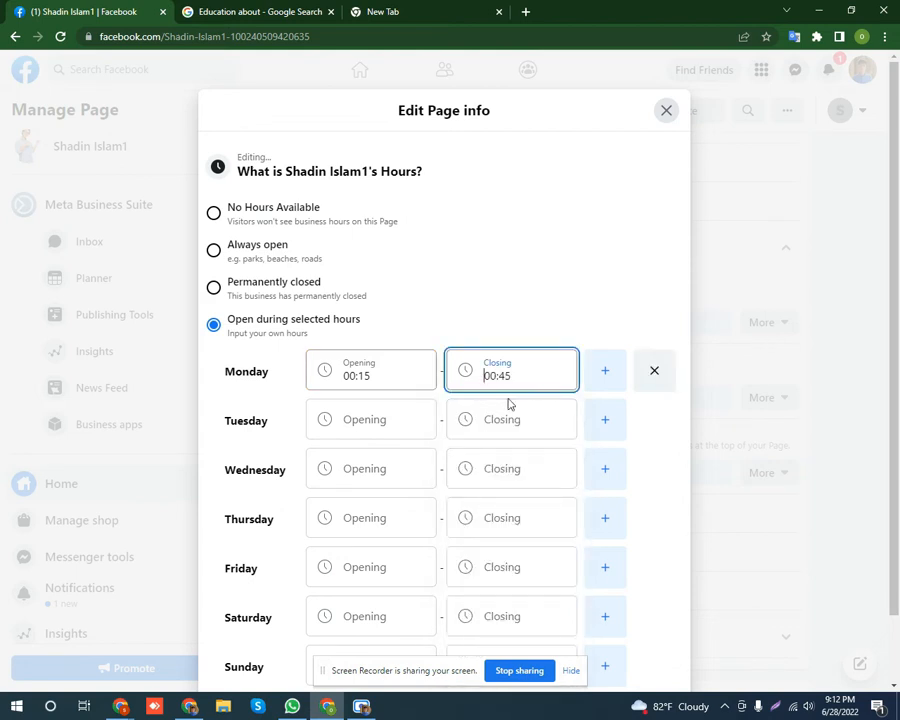
left_click(543, 181)
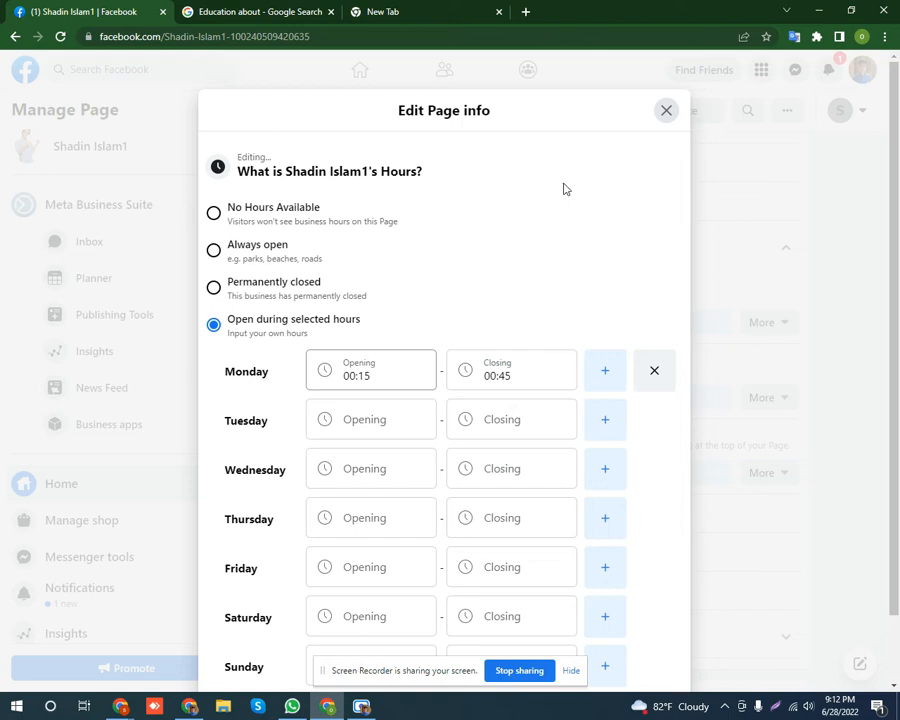
left_click(214, 249)
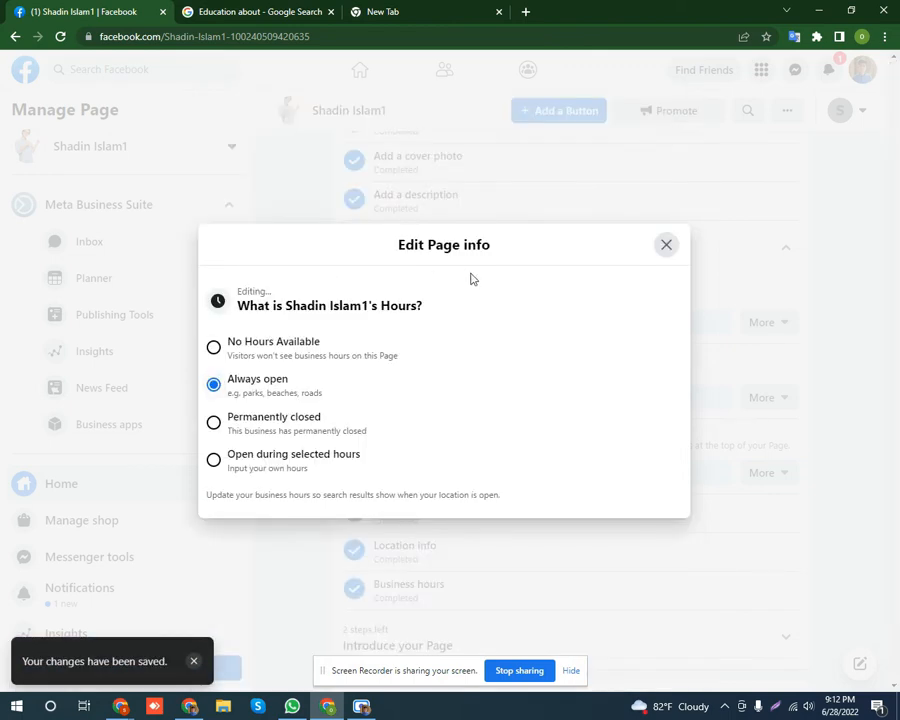
left_click(668, 245)
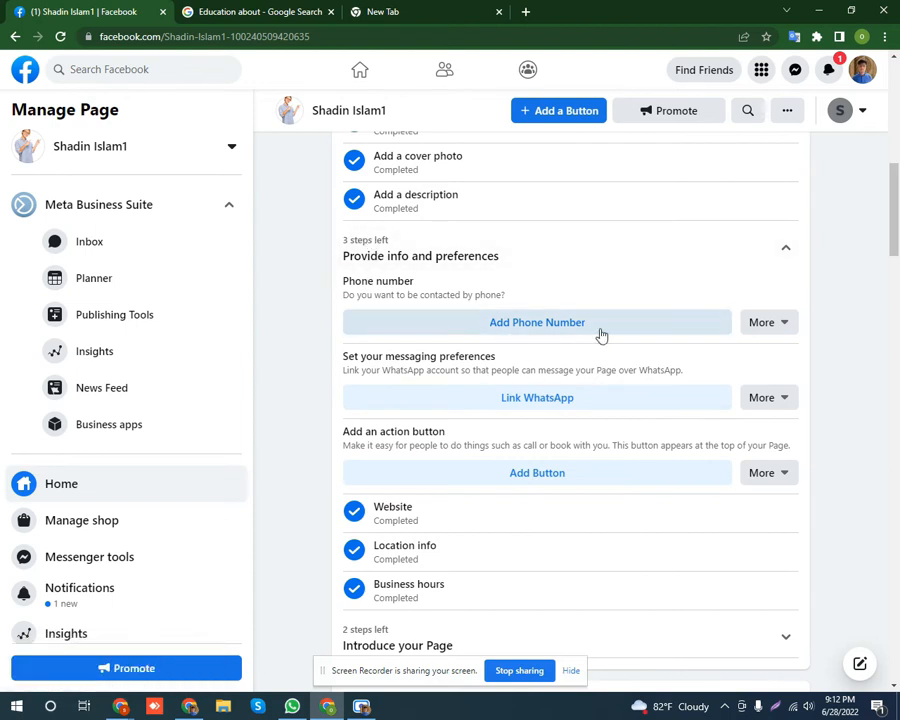
left_click(538, 325)
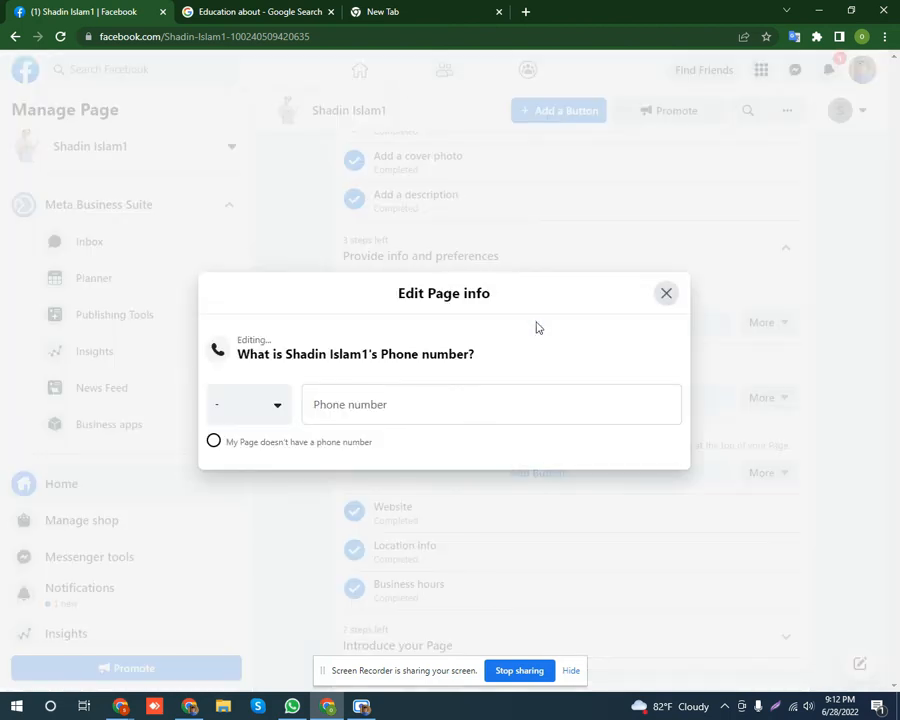
left_click(370, 404)
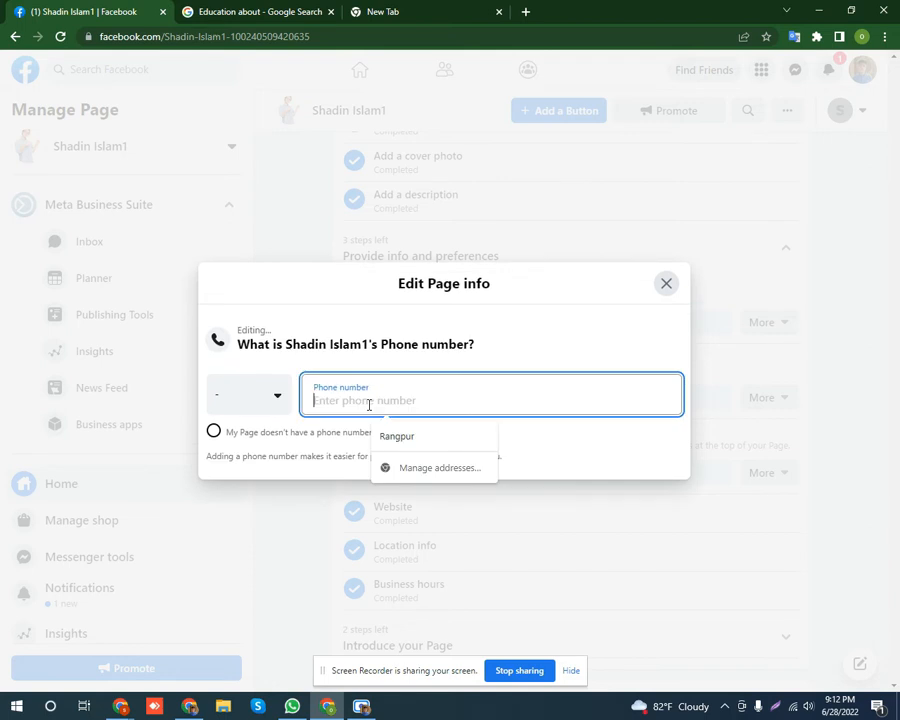
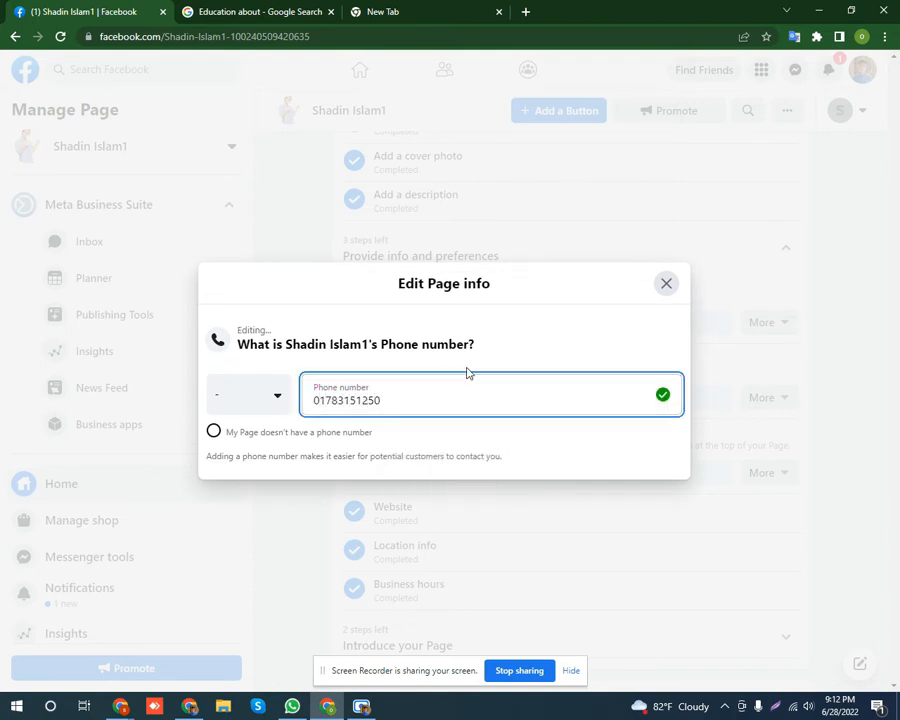
left_click(553, 332)
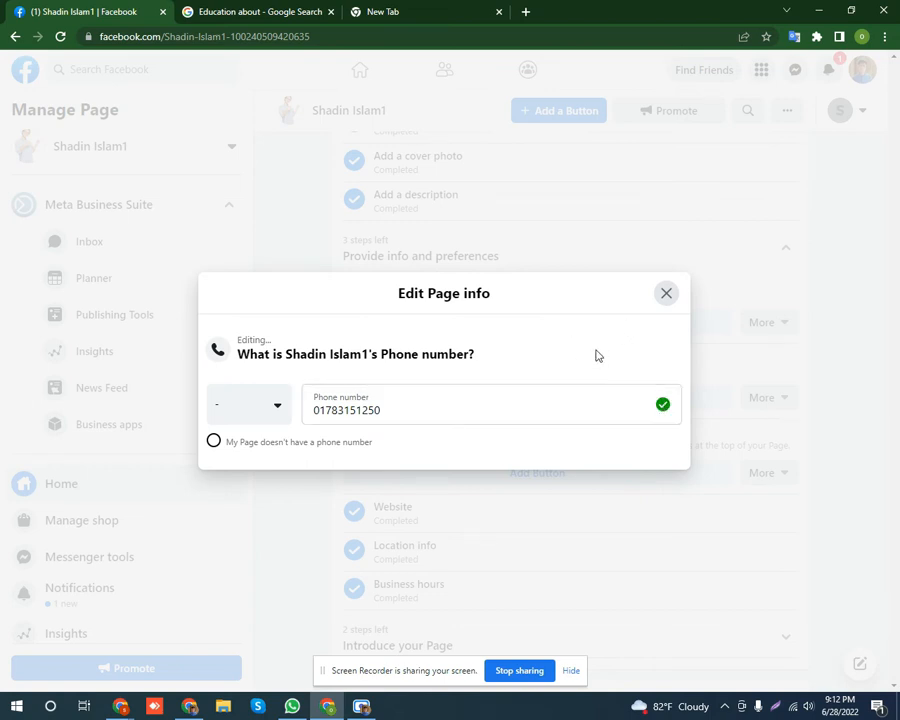
left_click(667, 295)
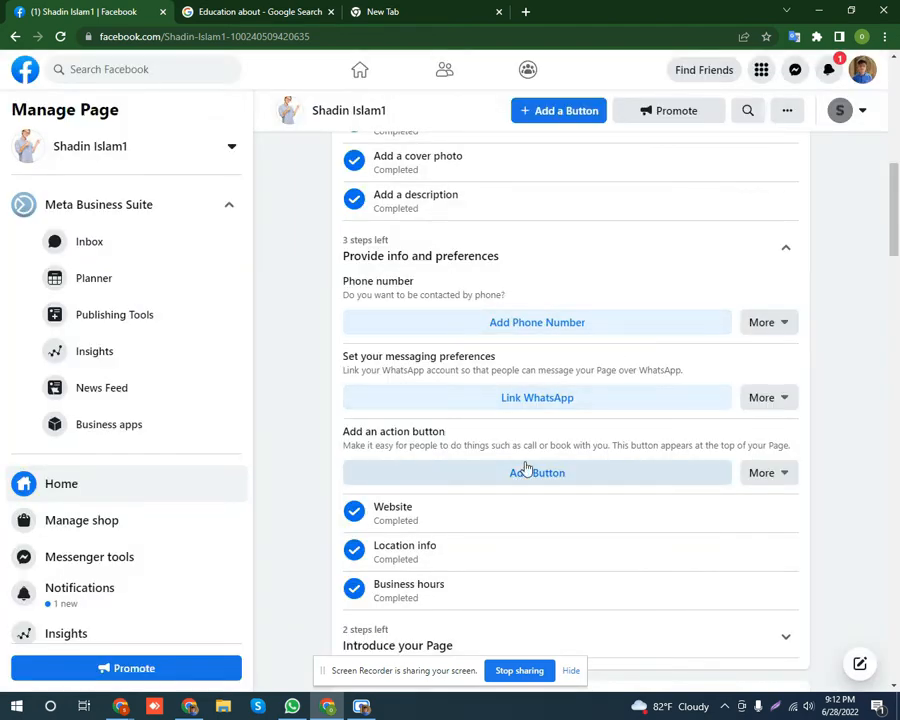
scroll(596, 278, "down", 3)
scroll(622, 390, "up", 2)
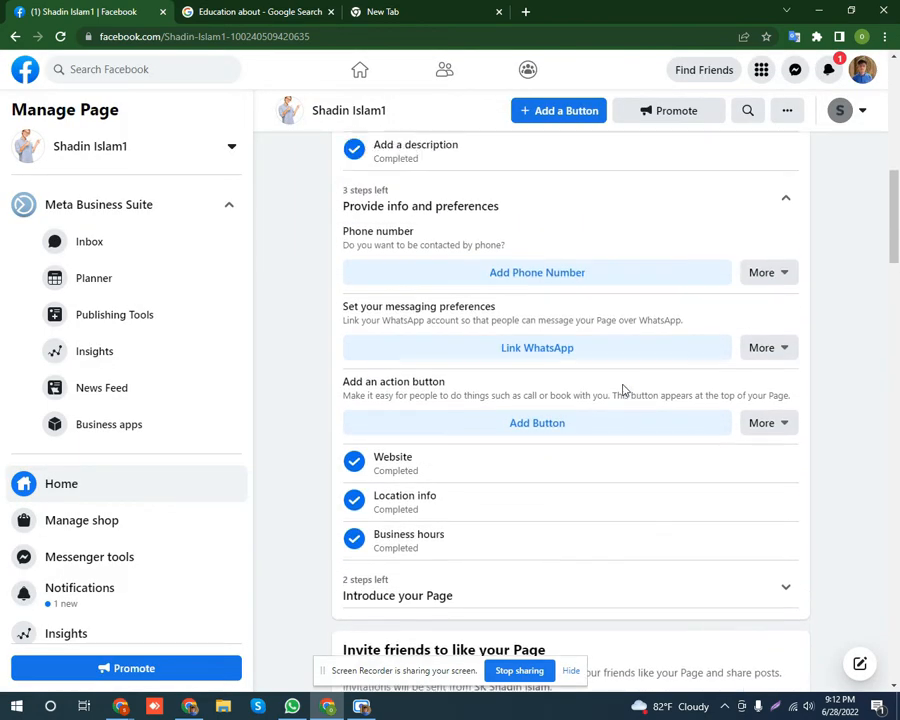
scroll(622, 390, "up", 2)
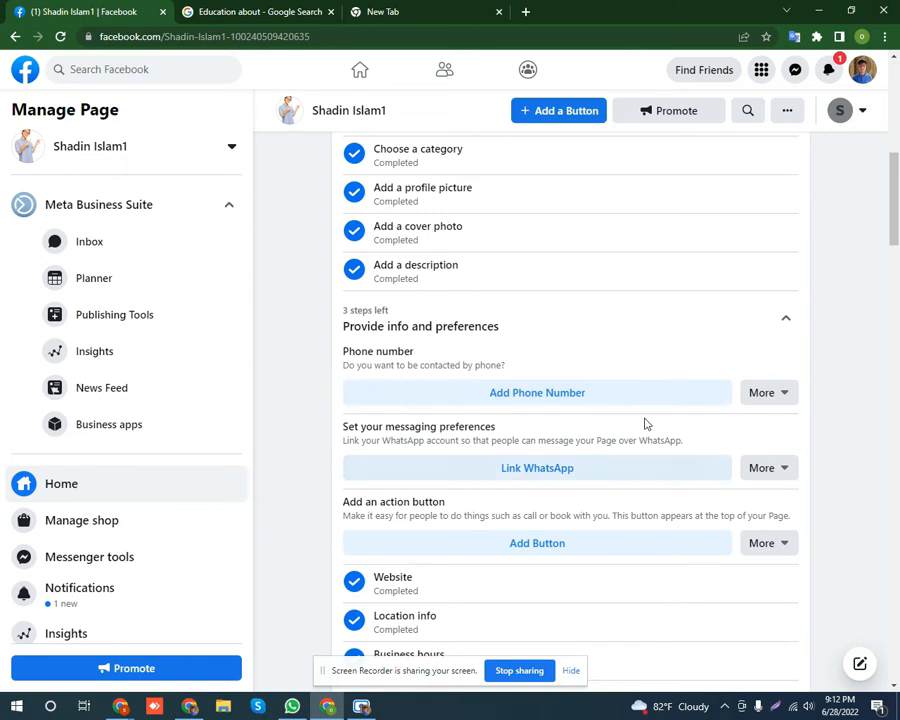
scroll(640, 425, "down", 1)
left_click(582, 335)
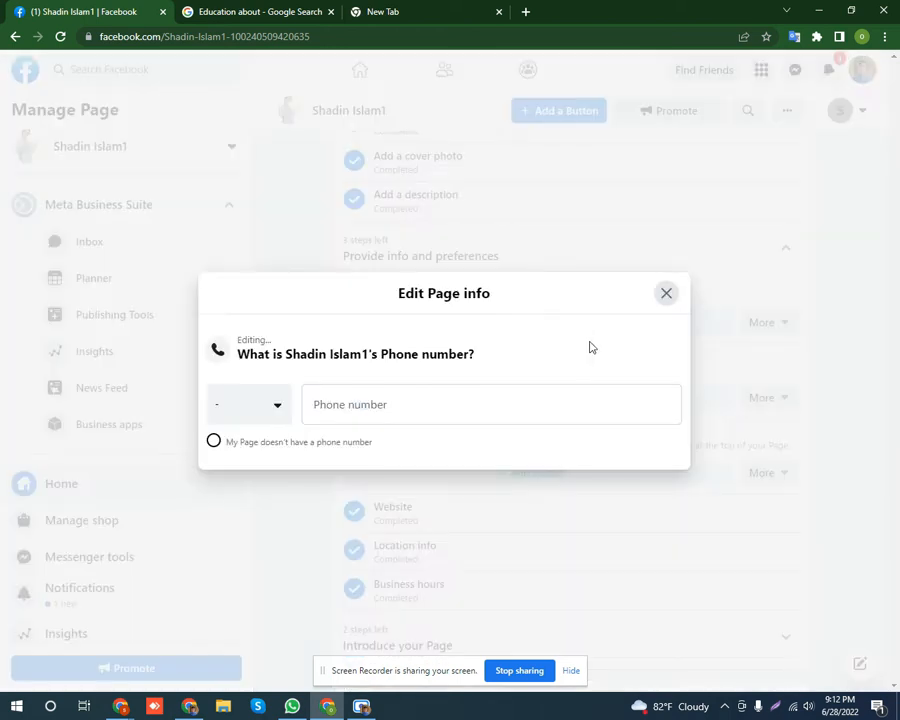
left_click(439, 404)
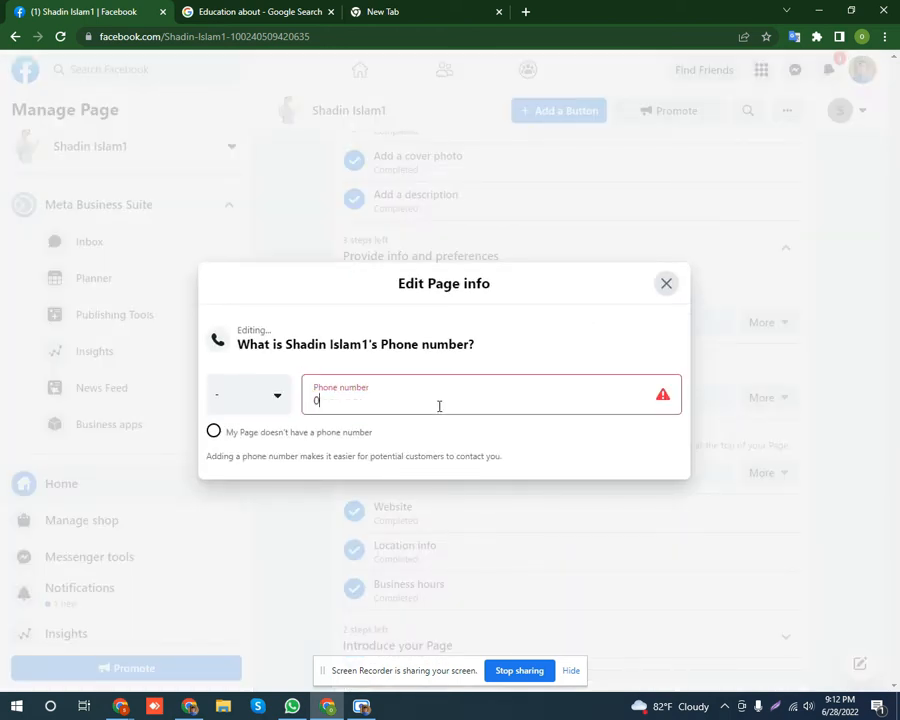
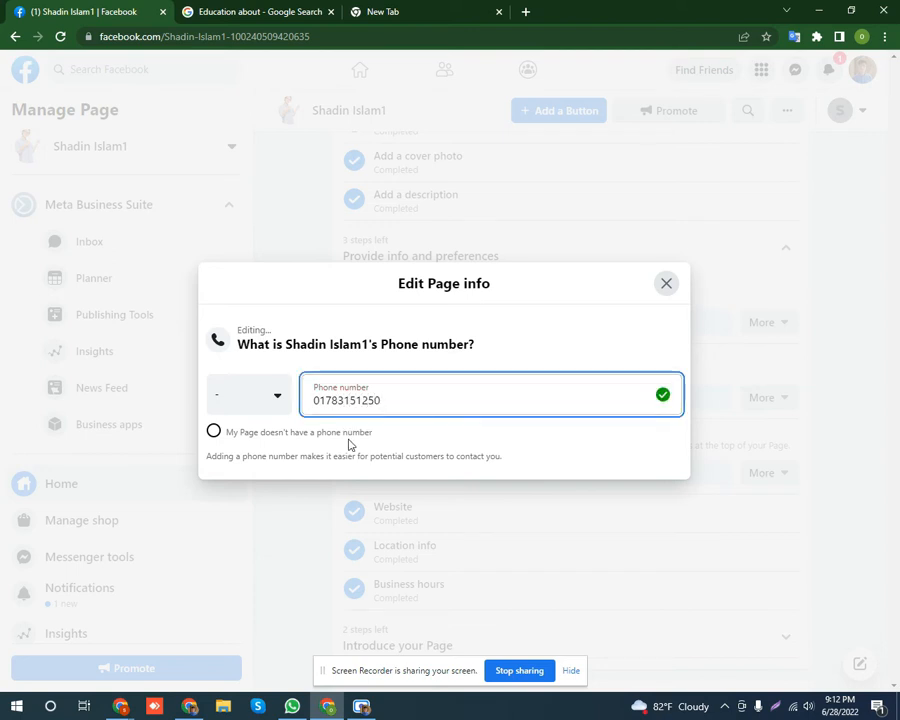
left_click(566, 335)
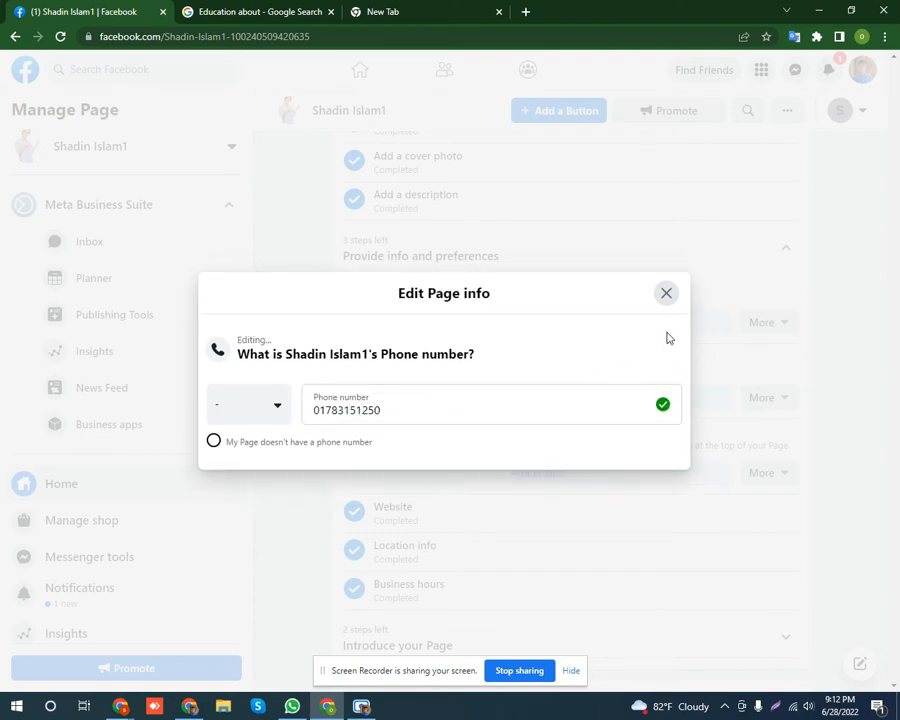
left_click(668, 295)
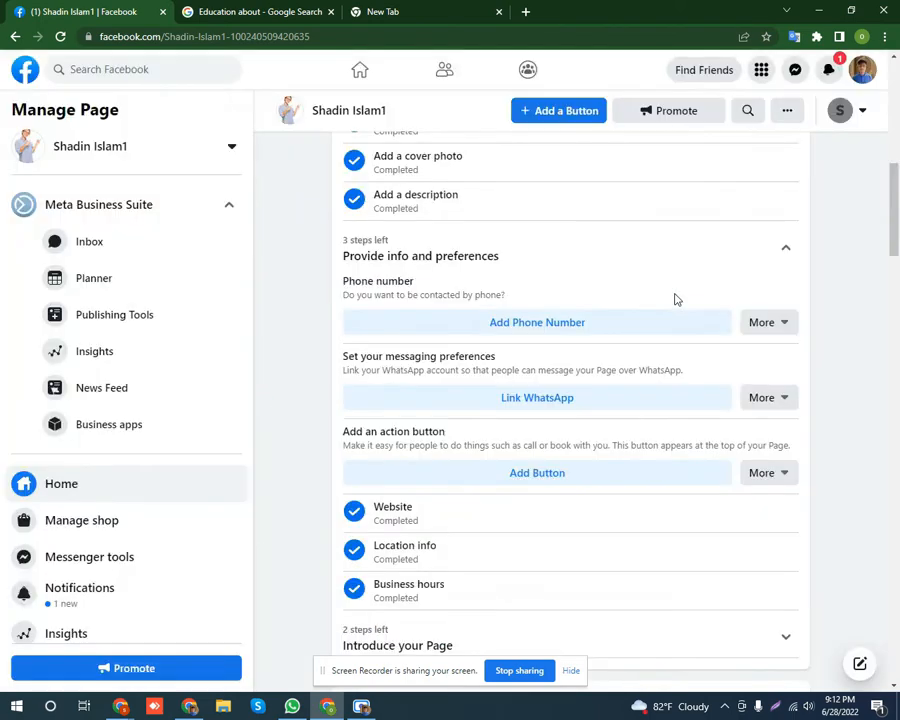
Close Link WhatsApp unconnected and mark messaging preferences 'This doesn't apply to my Page'.
left_click(568, 398)
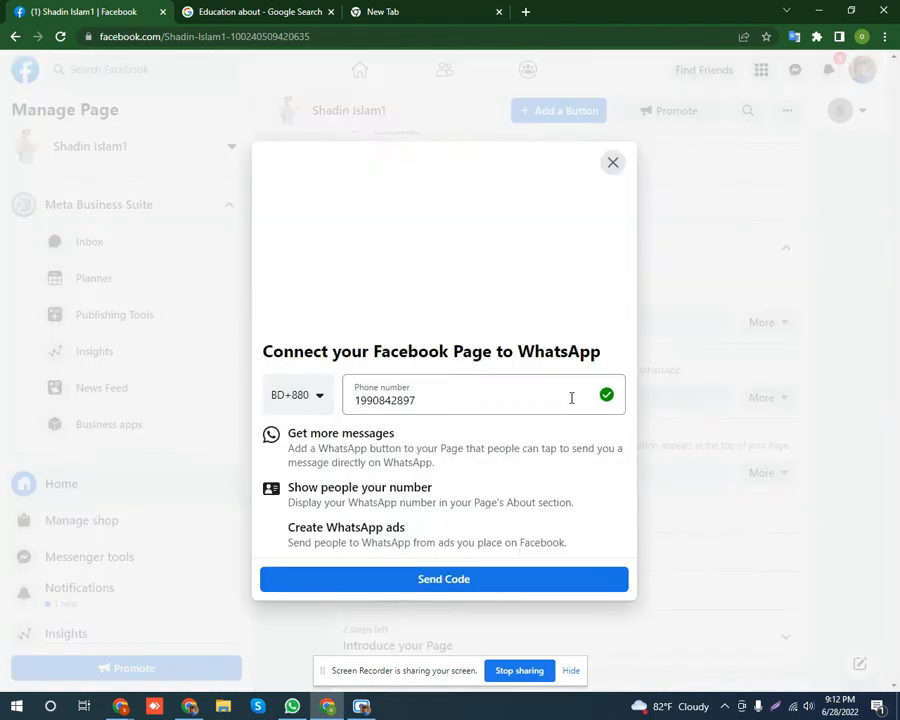
left_click_drag(445, 401, 351, 397)
left_click(435, 400)
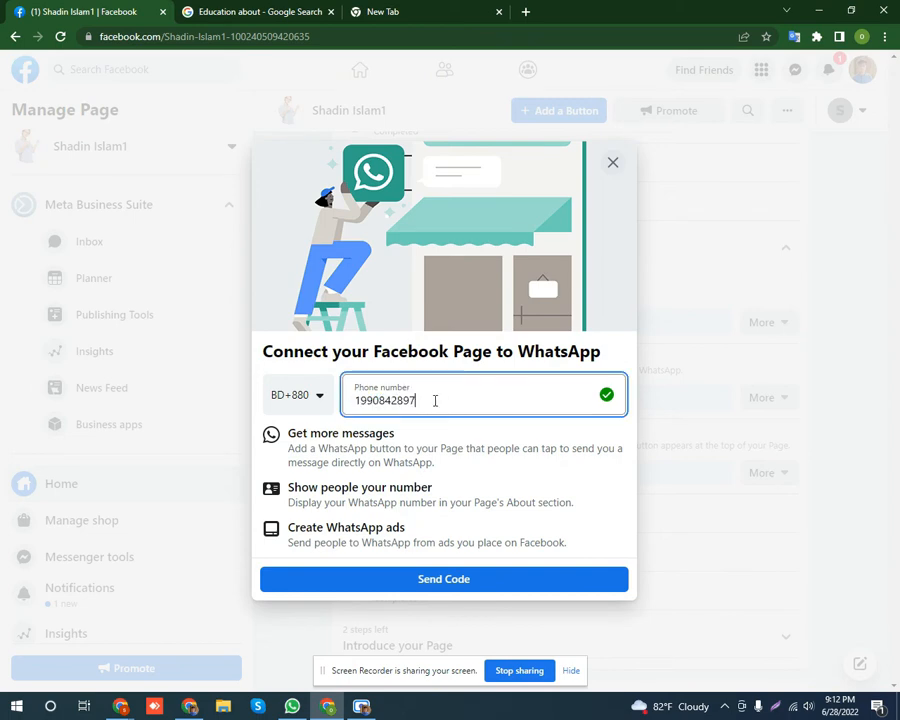
left_click_drag(422, 400, 350, 400)
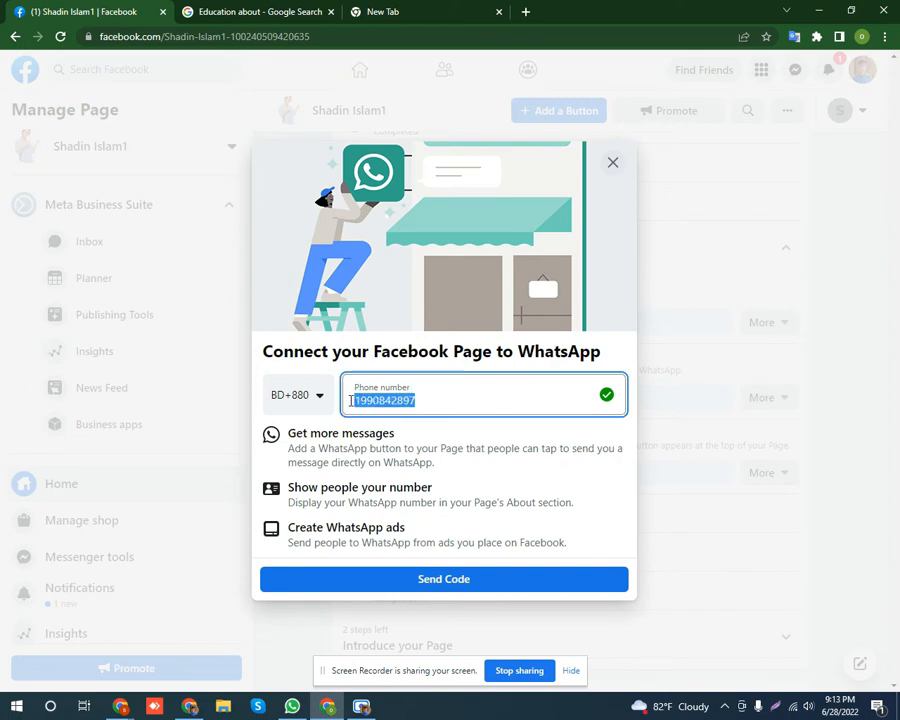
left_click(445, 401)
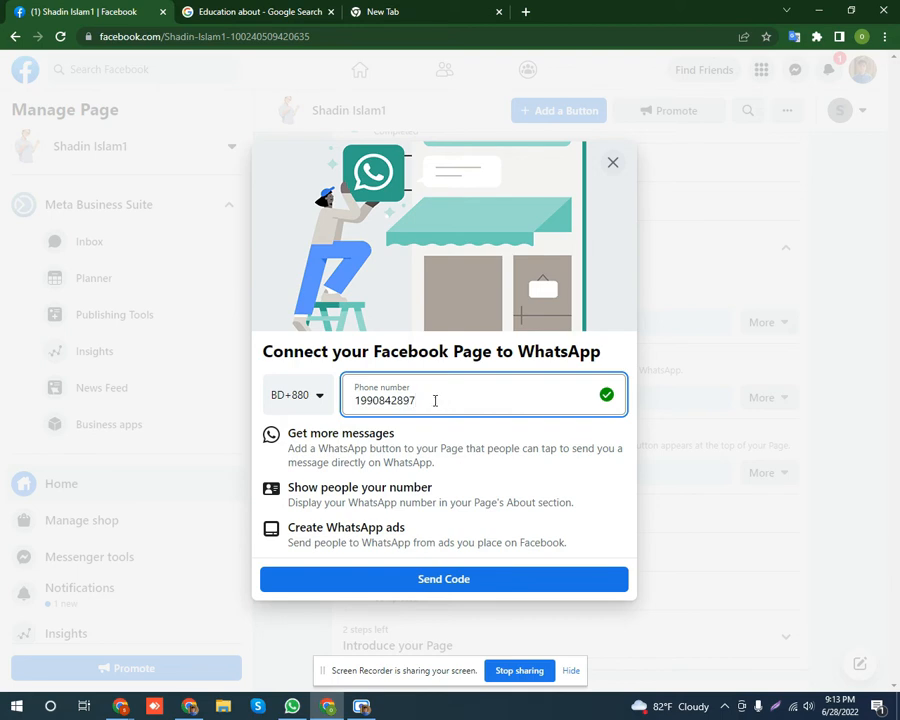
left_click(612, 164)
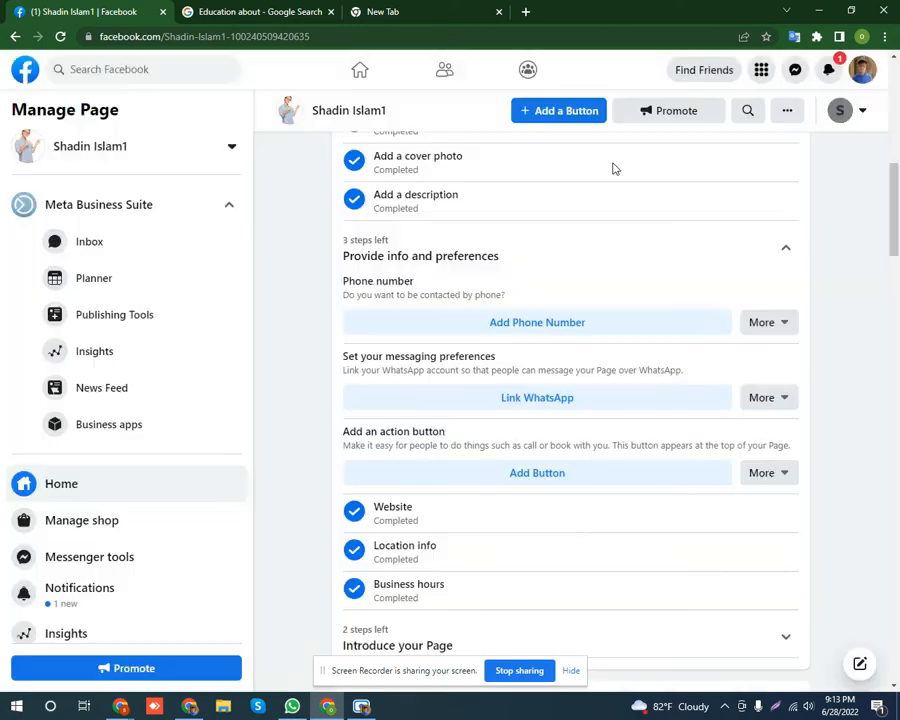
left_click(770, 403)
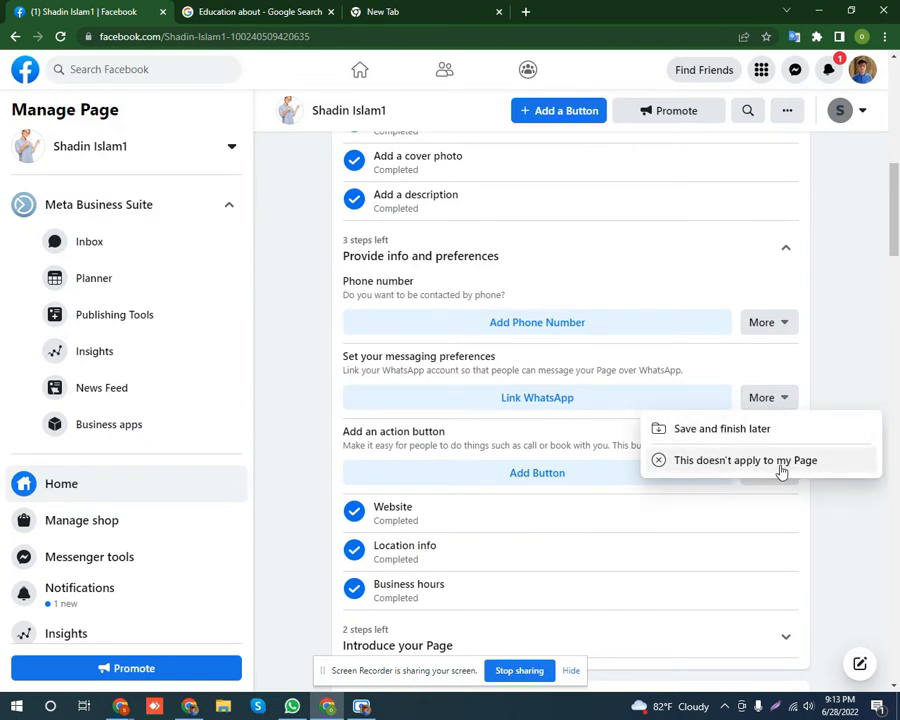
left_click(704, 467)
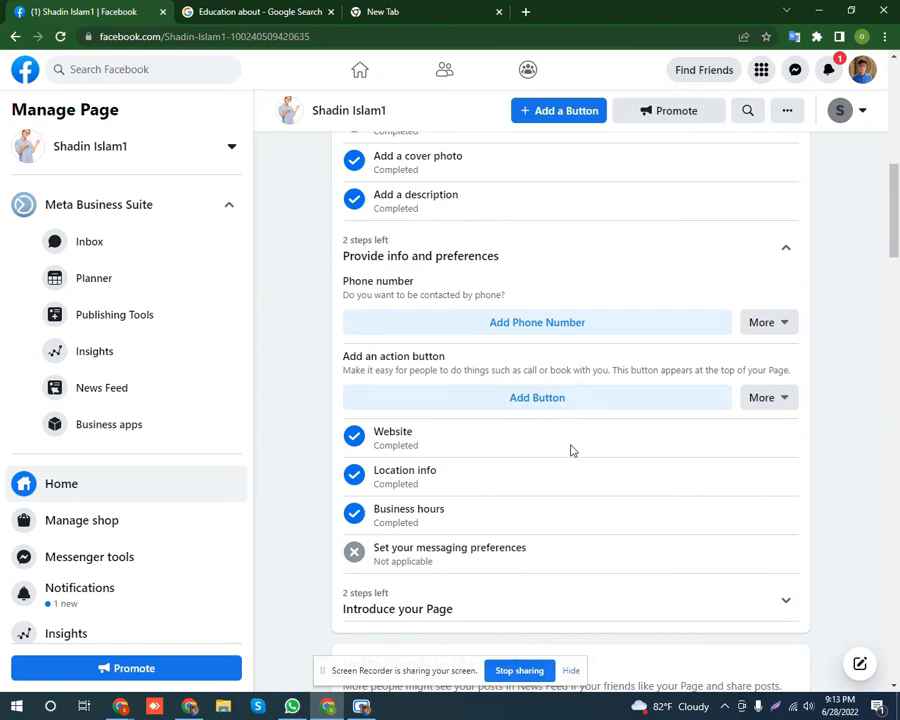
scroll(568, 448, "up", 5)
scroll(572, 450, "up", 5)
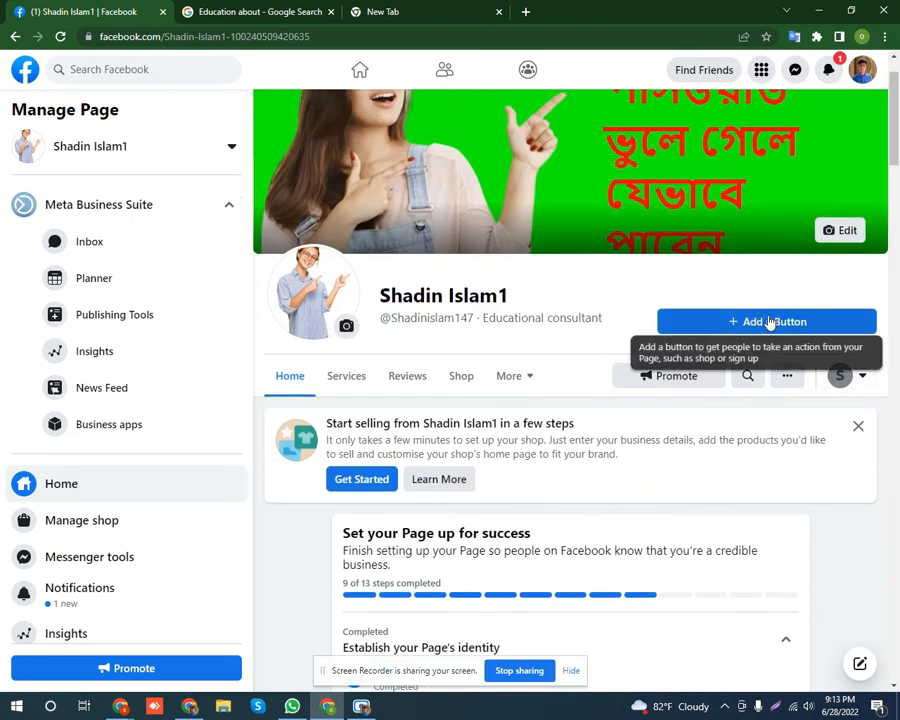
Choose Follow as the Page's action button under 'Add an action button'.
scroll(574, 441, "down", 4)
scroll(580, 440, "down", 7)
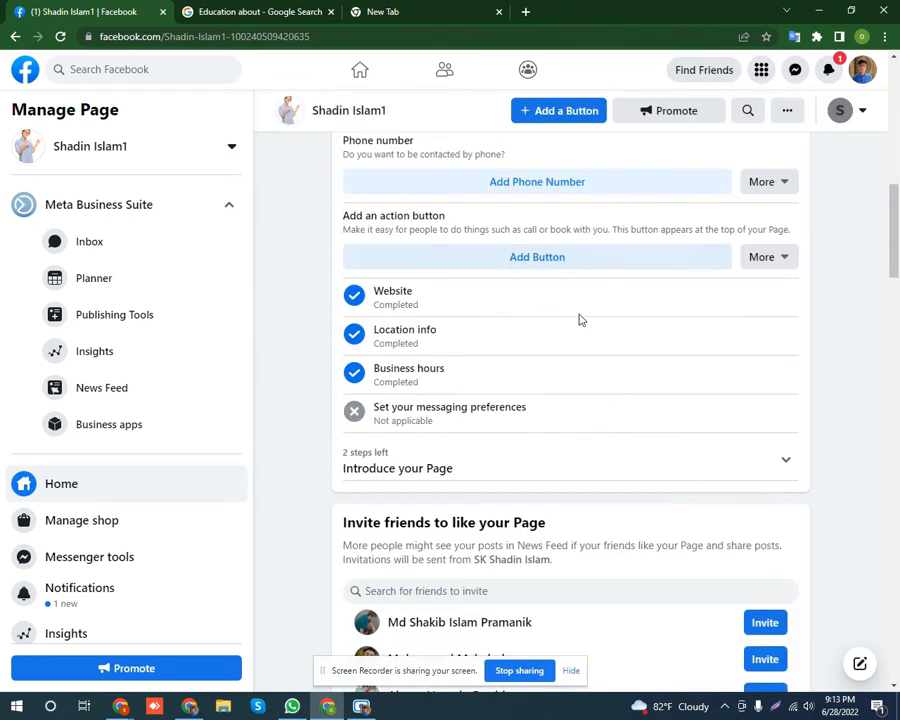
scroll(579, 317, "up", 1)
left_click(526, 327)
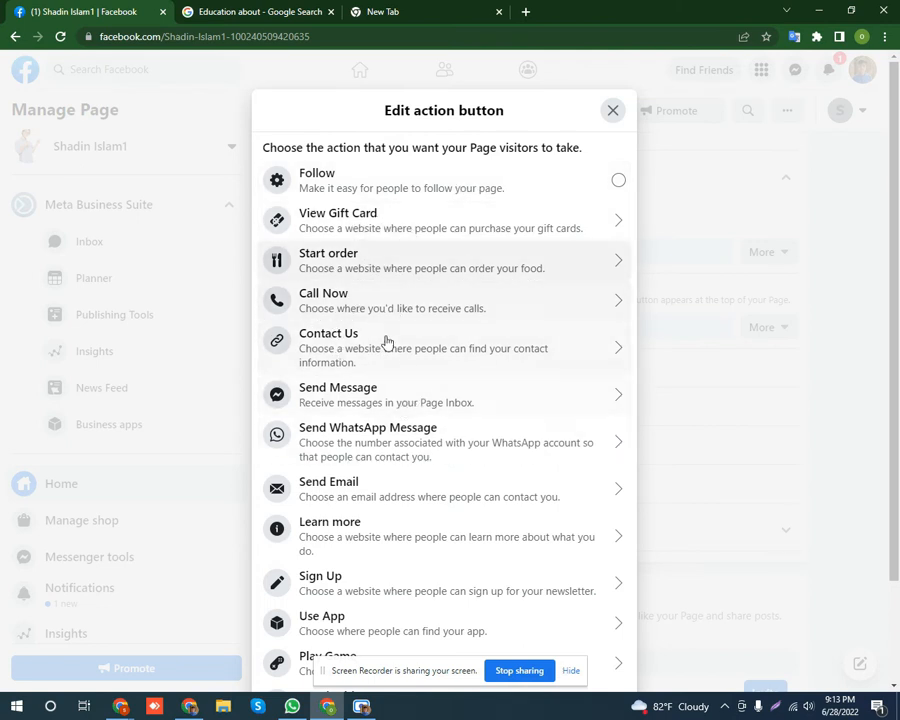
scroll(384, 340, "down", 2)
scroll(452, 486, "up", 2)
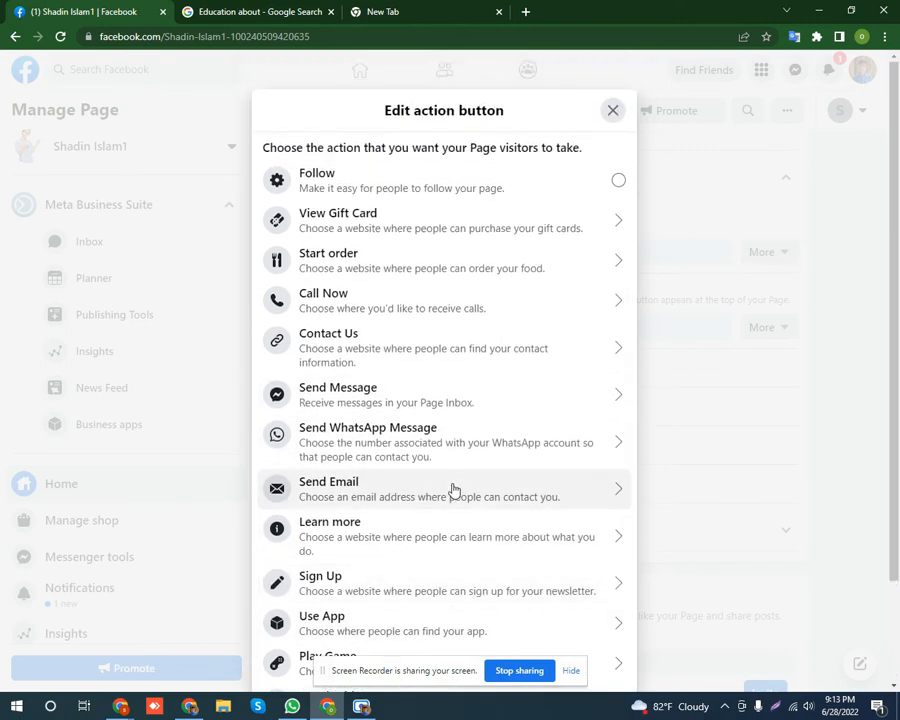
left_click(619, 184)
scroll(700, 434, "down", 3)
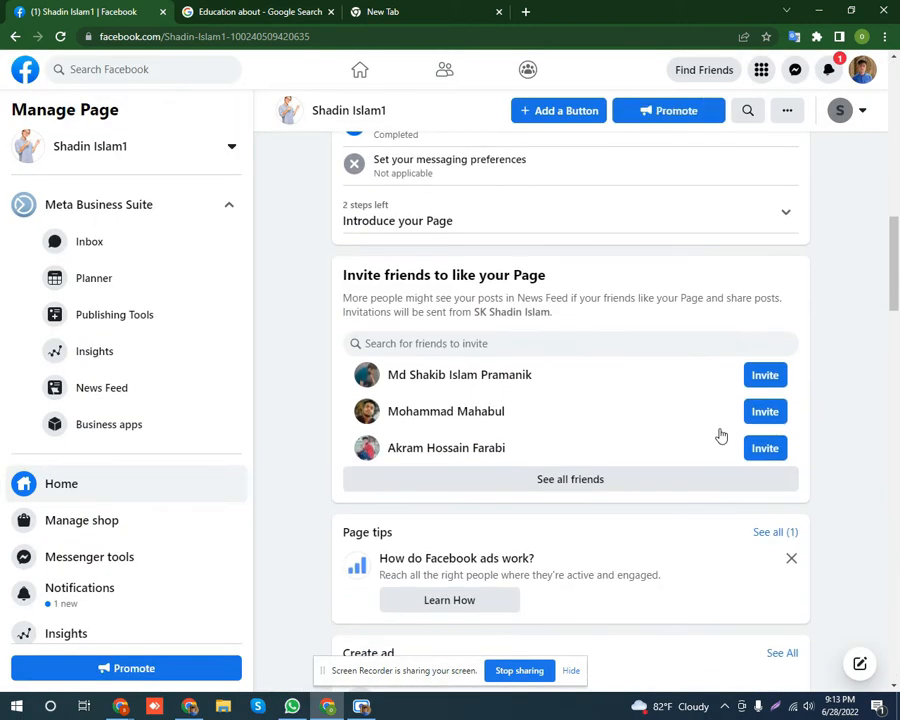
scroll(661, 443, "up", 2)
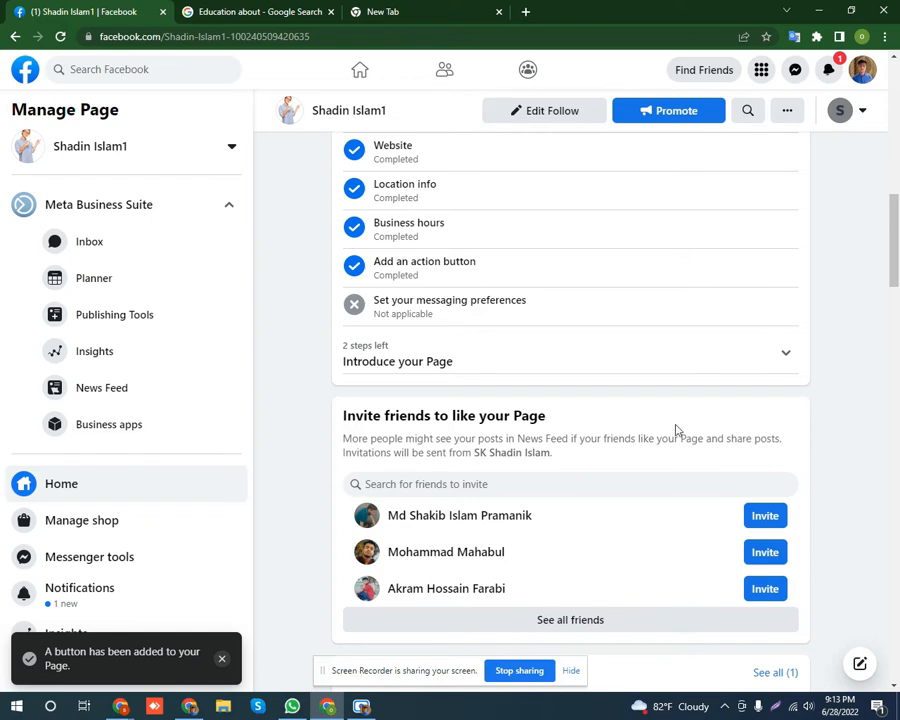
scroll(640, 425, "up", 3)
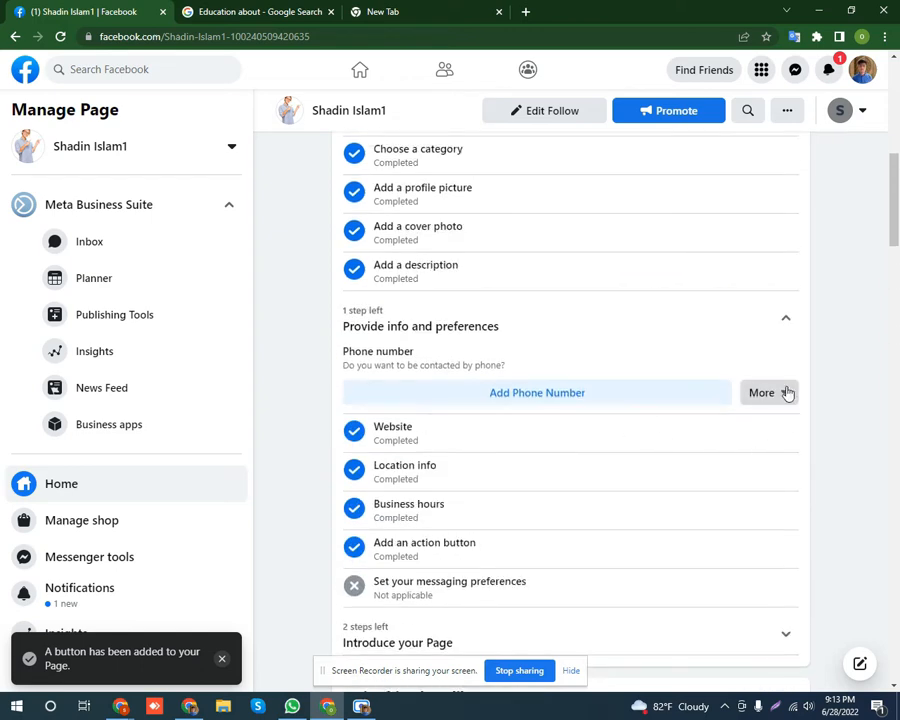
Mark the phone number step not applicable, bringing setup to 11 of 13 steps.
left_click(782, 392)
left_click(690, 453)
scroll(630, 480, "up", 2)
scroll(630, 480, "up", 3)
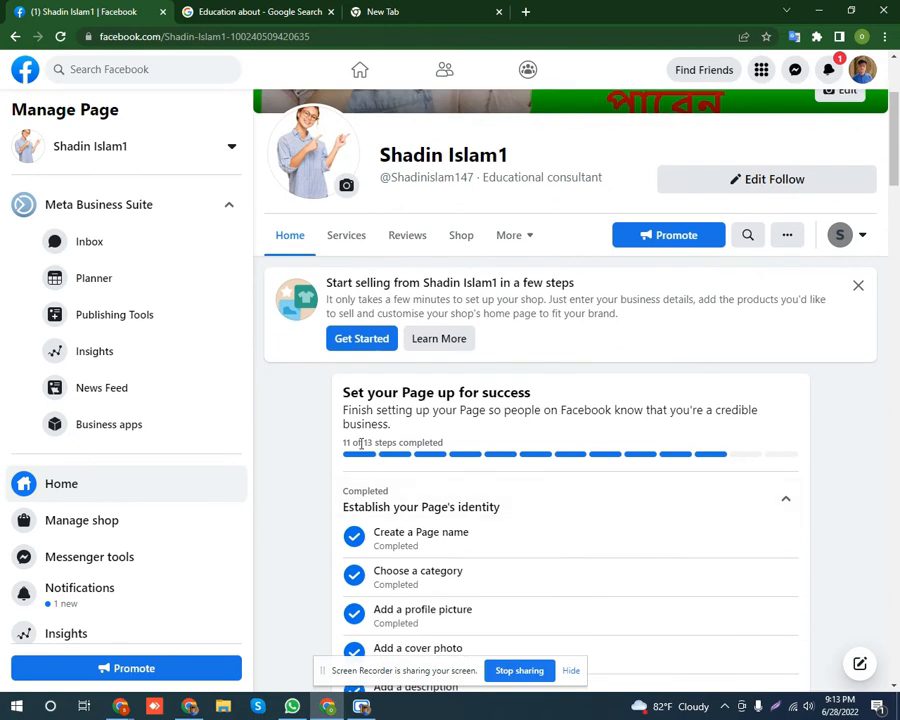
left_click_drag(366, 443, 444, 442)
left_click_drag(352, 442, 306, 454)
left_click(306, 454)
Expand 'Introduce your Page' to reveal Invite Friends and Create Welcome Post.
scroll(525, 479, "down", 1)
scroll(525, 479, "down", 5)
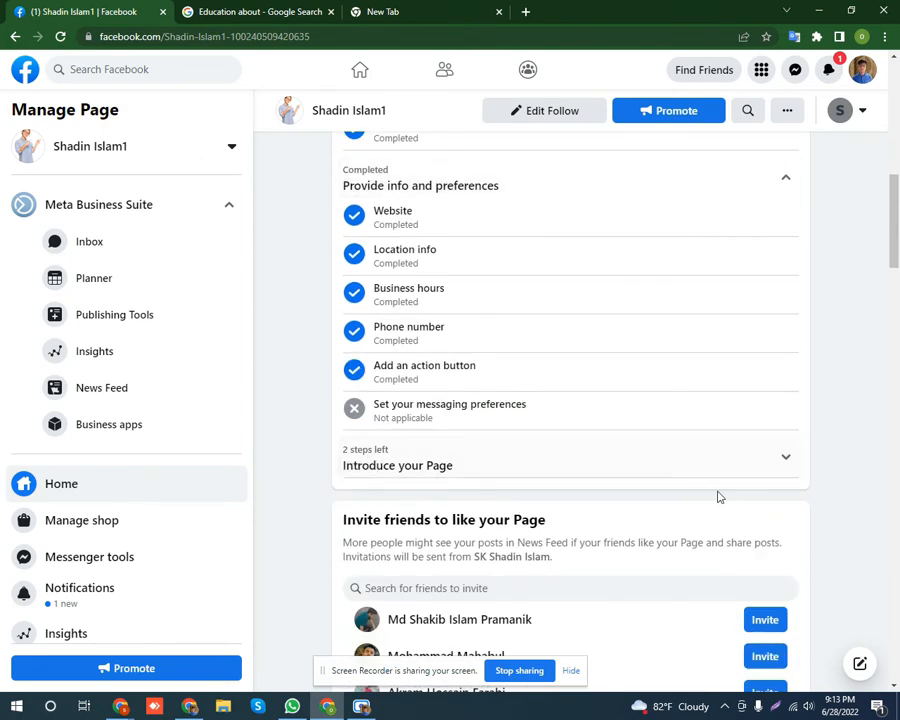
left_click(788, 462)
scroll(760, 485, "down", 2)
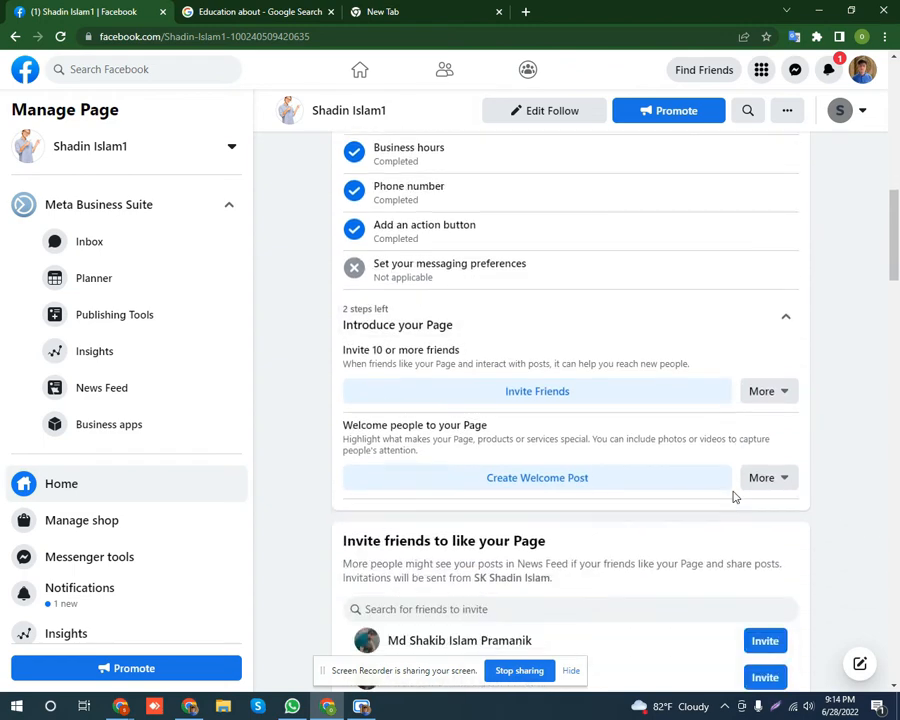
Select eleven friends in the Invite Friends dialog and send them invitations to like the Page.
left_click(533, 394)
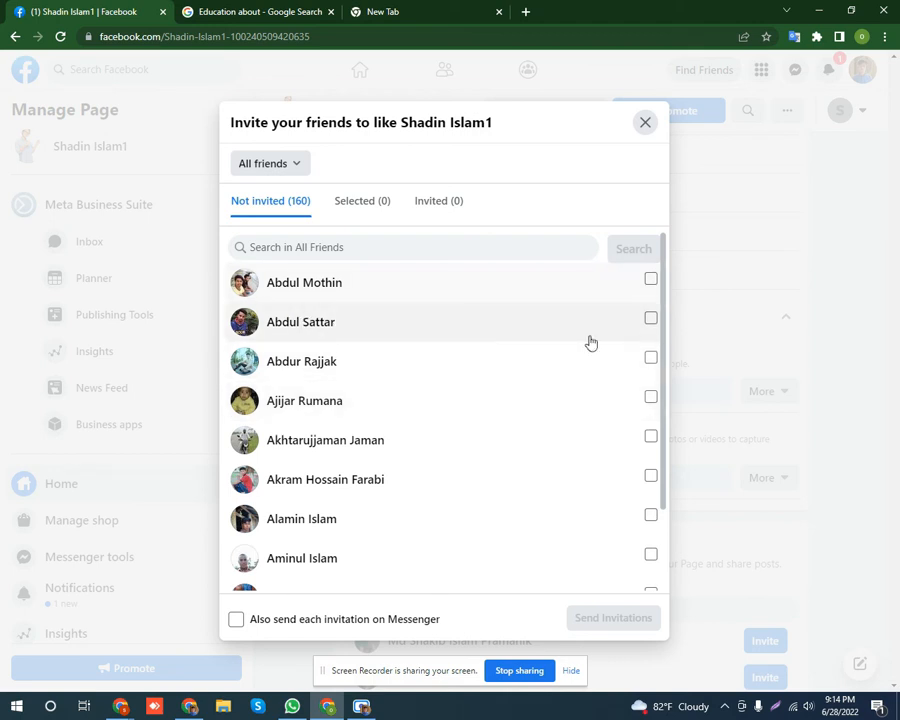
left_click(651, 280)
left_click(650, 319)
left_click(650, 358)
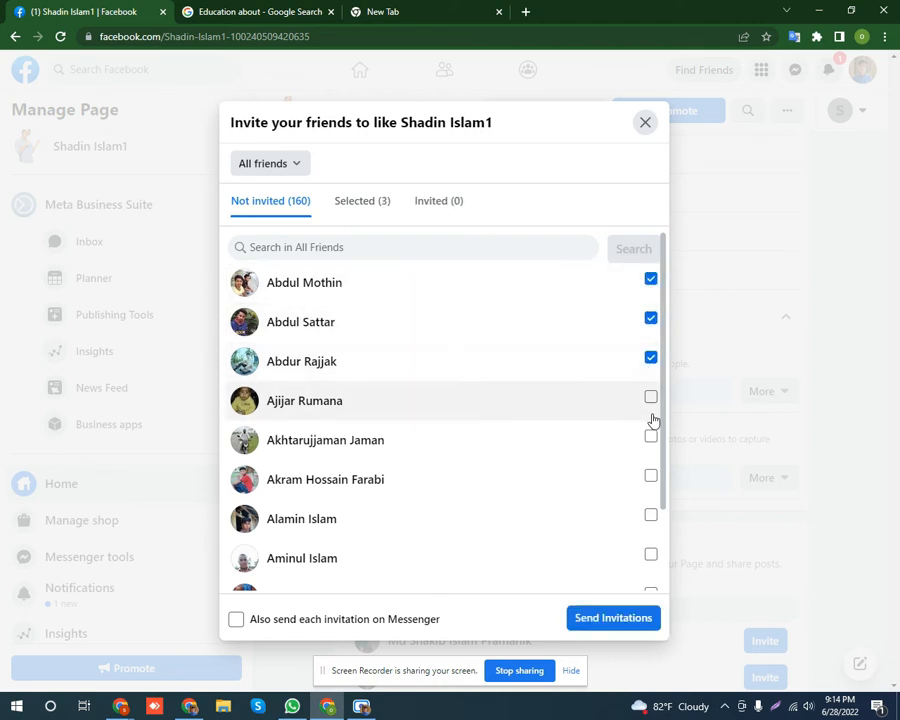
left_click(651, 397)
left_click(651, 437)
left_click(651, 476)
left_click(651, 514)
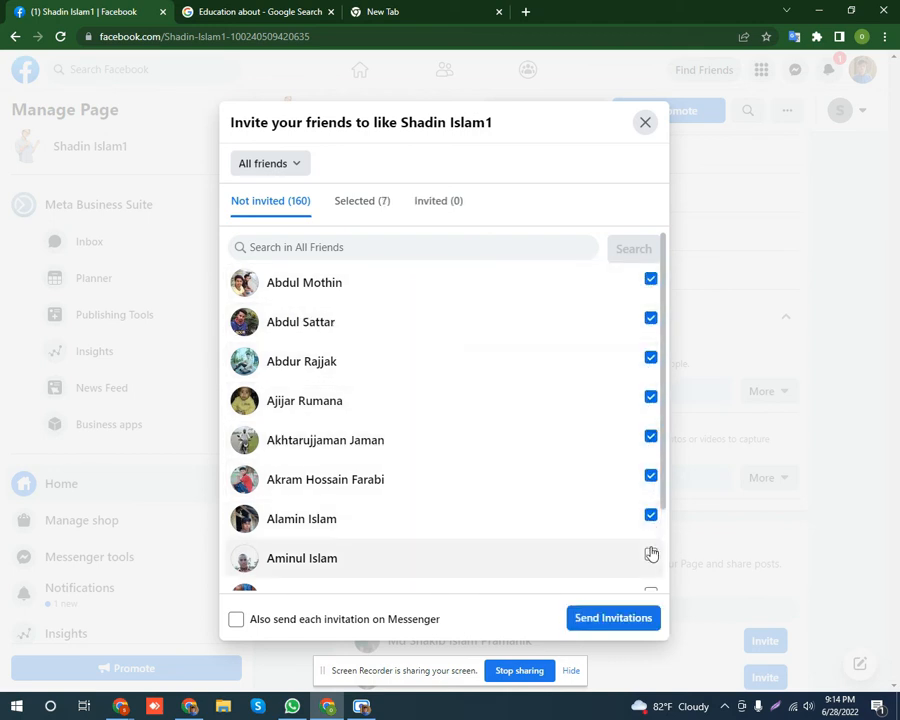
left_click(651, 552)
scroll(645, 510, "down", 1)
left_click(651, 488)
left_click(651, 527)
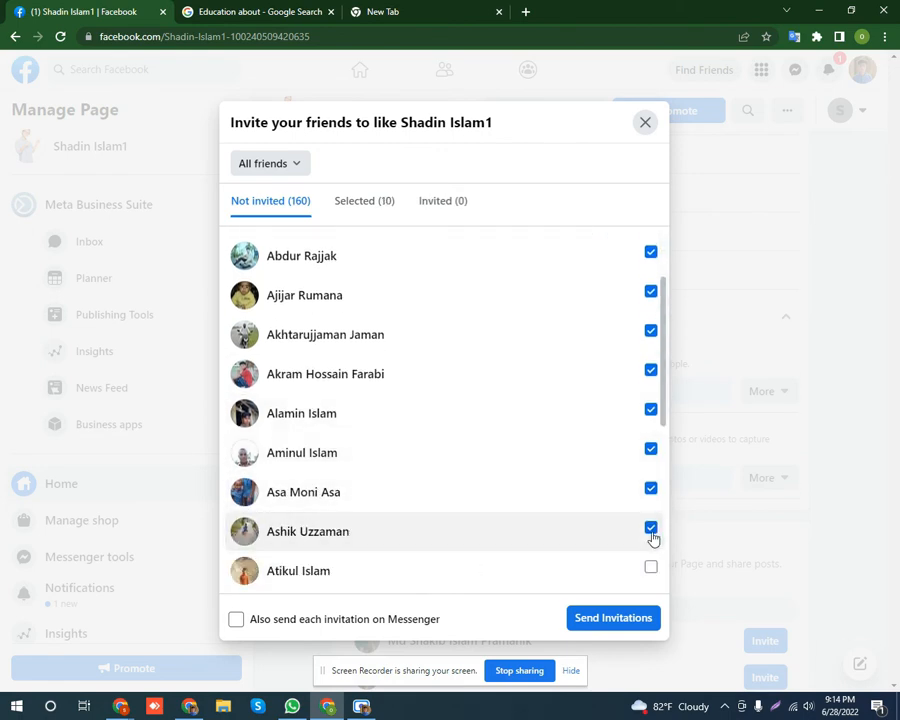
left_click(651, 567)
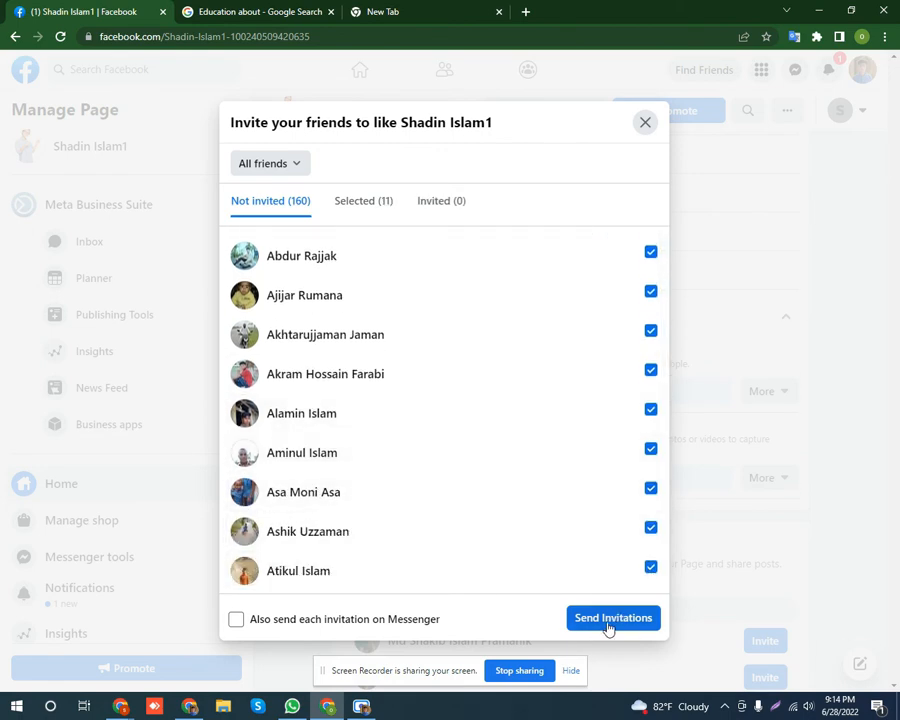
left_click(610, 619)
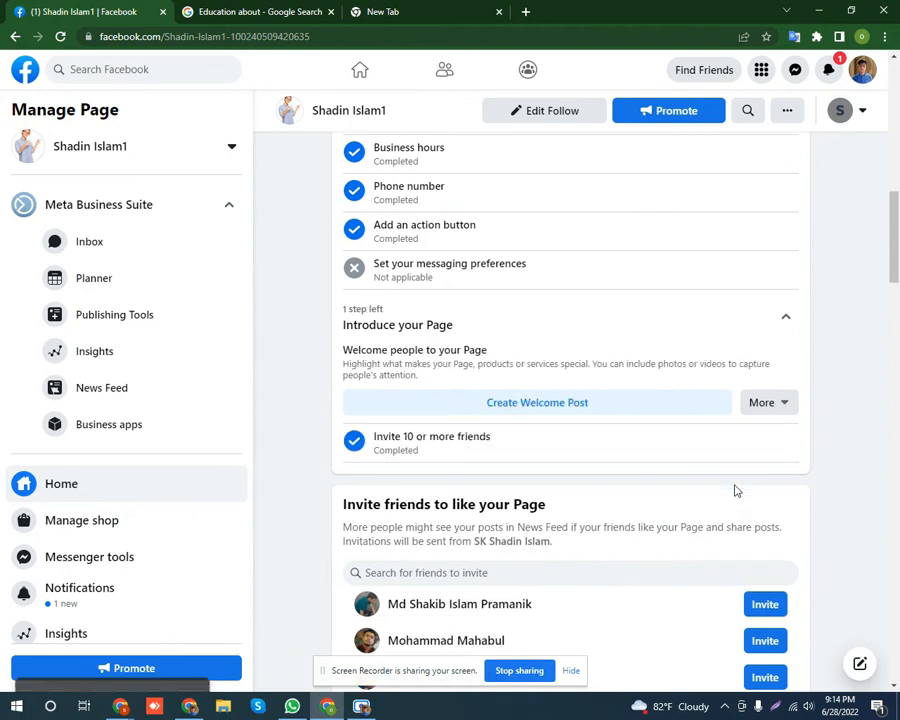
scroll(660, 465, "down", 1)
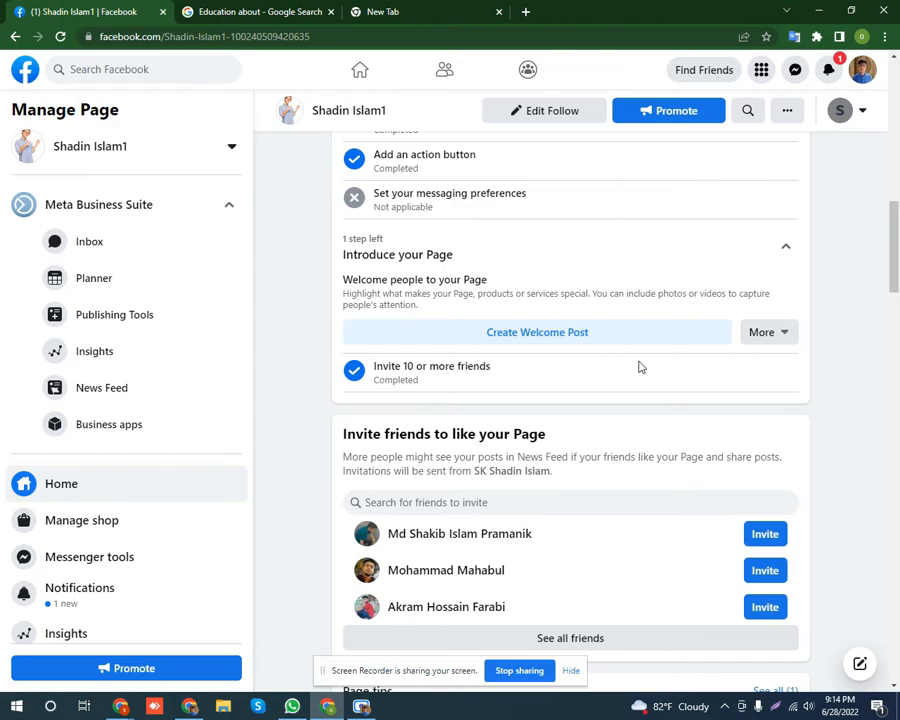
left_click(785, 331)
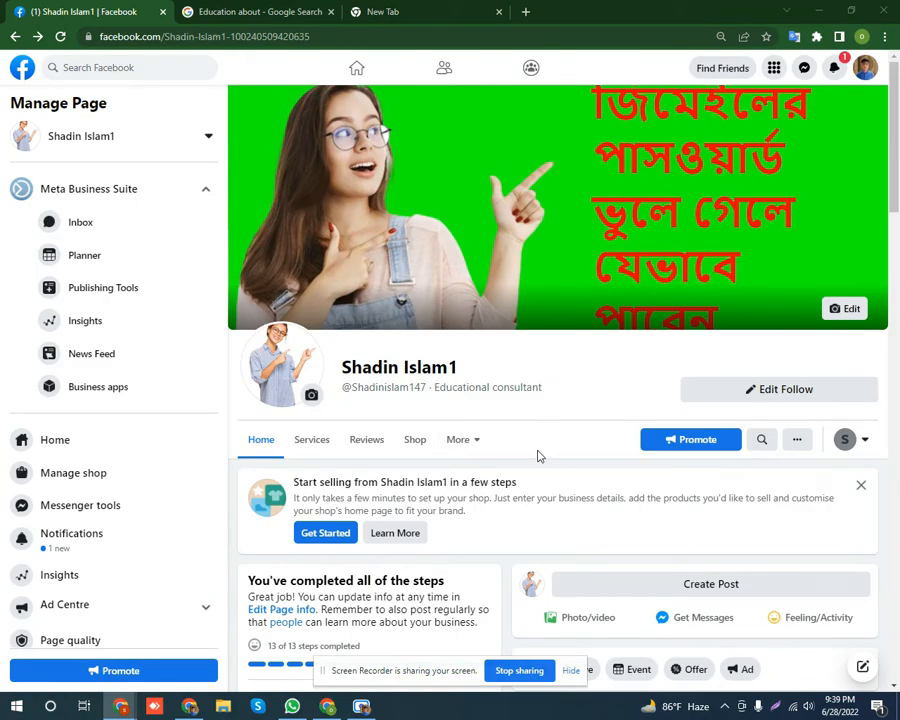
Scroll to the About section showing the description, Educational consultant category and Twitter link.
scroll(538, 456, "down", 15)
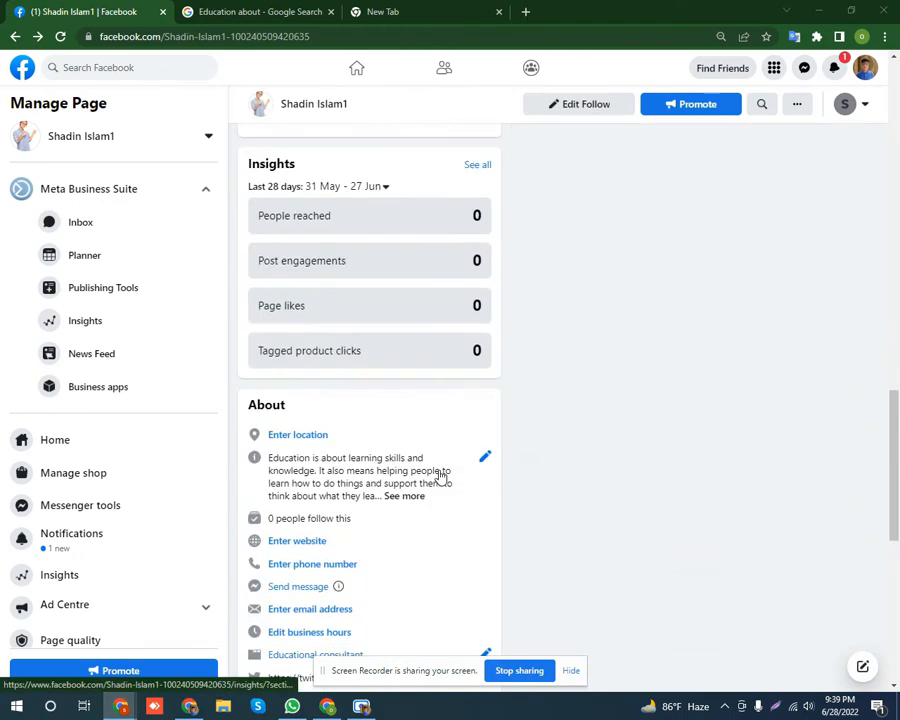
scroll(440, 475, "down", 4)
scroll(378, 394, "up", 1)
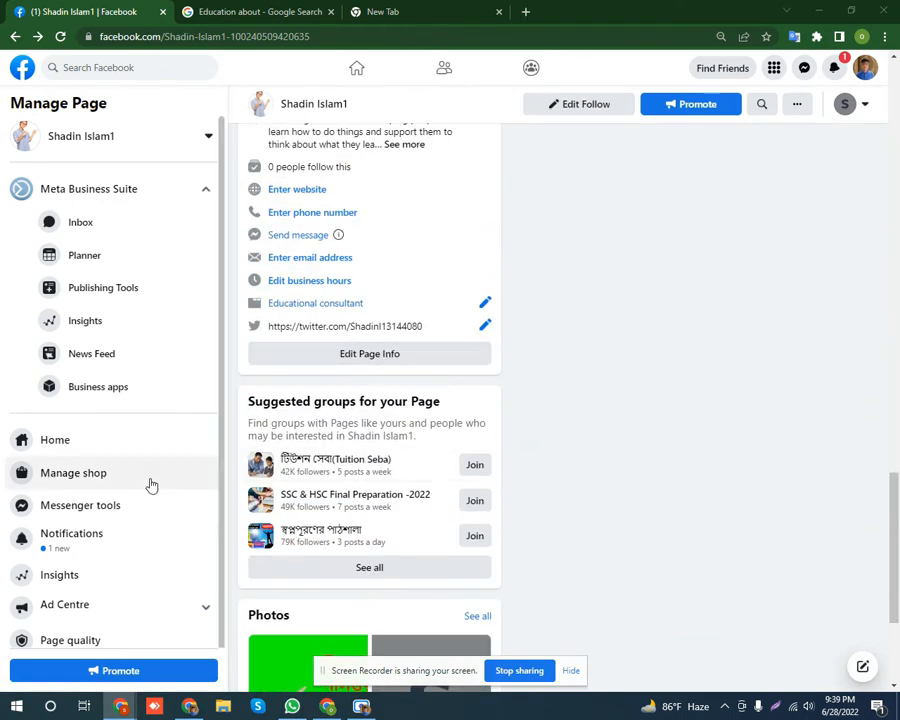
scroll(78, 500, "down", 1)
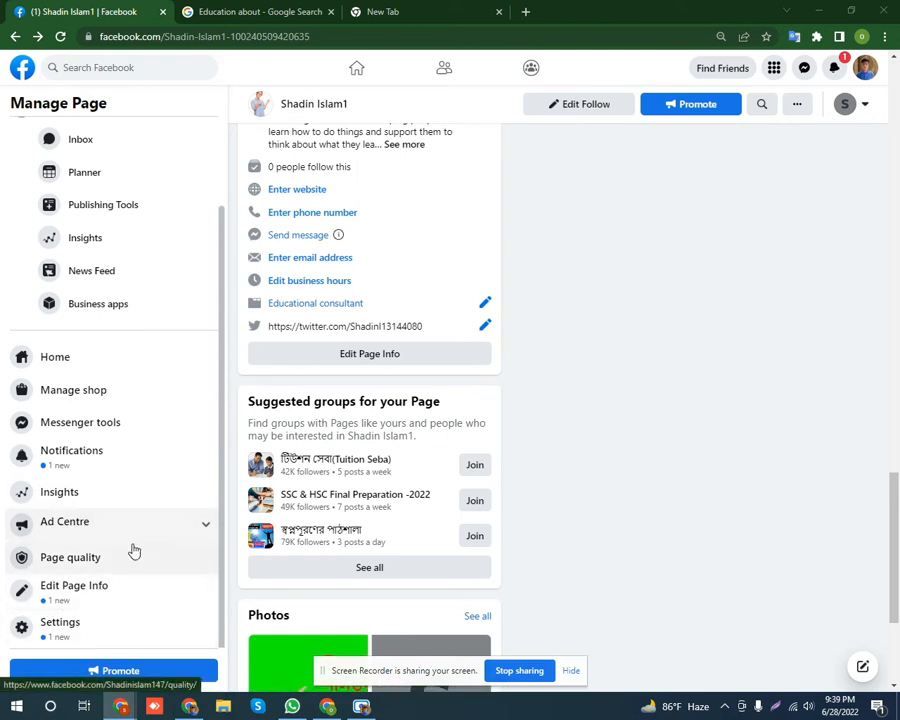
Return from Settings, dismiss the WhatsApp prompt with Leave, and open Edit Page Info.
left_click(59, 631)
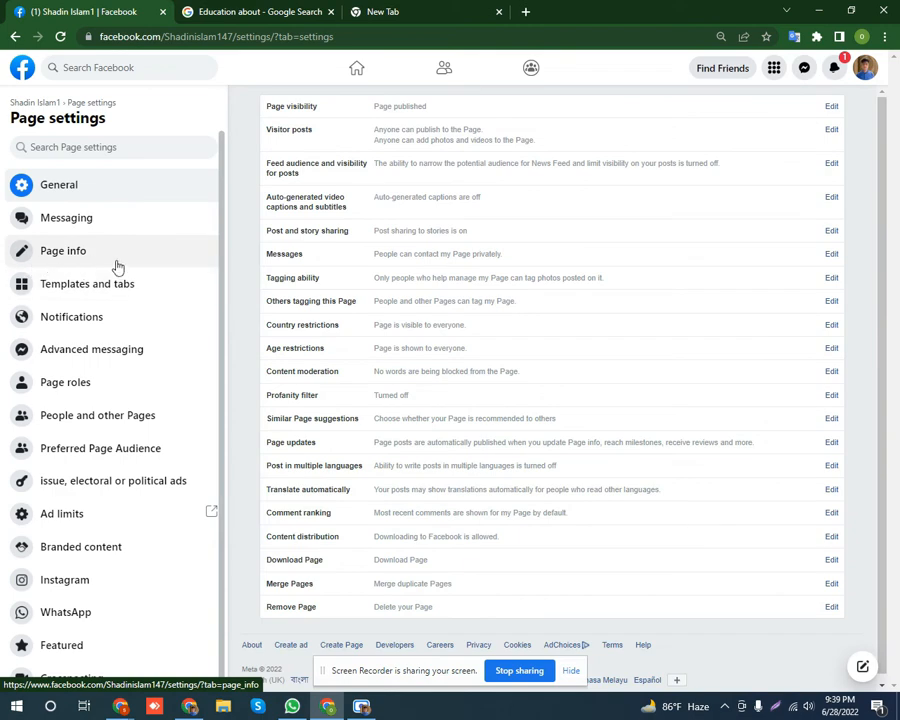
left_click(14, 37)
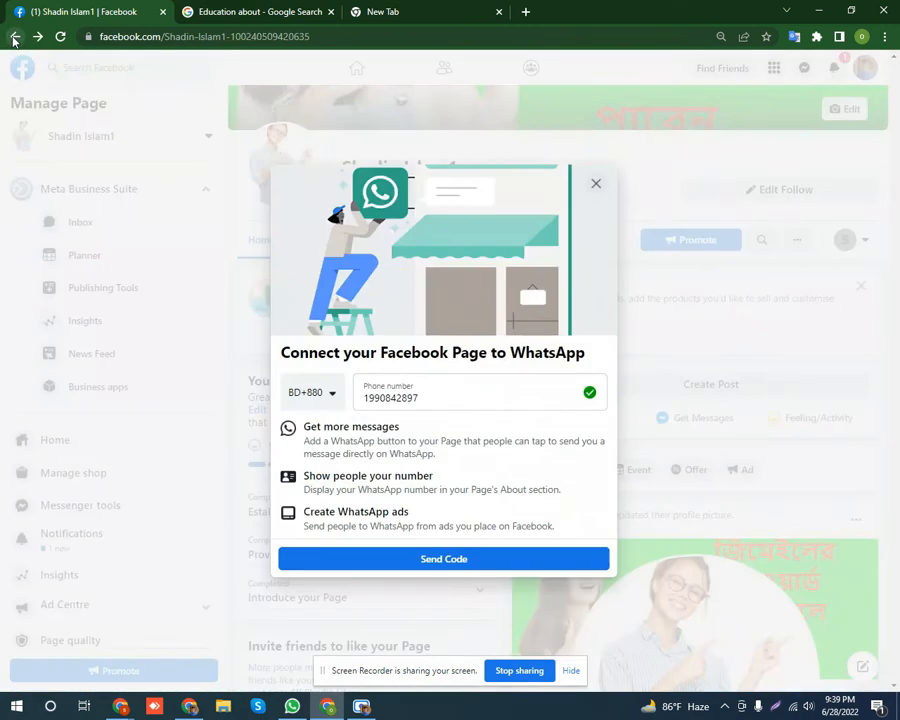
left_click(595, 184)
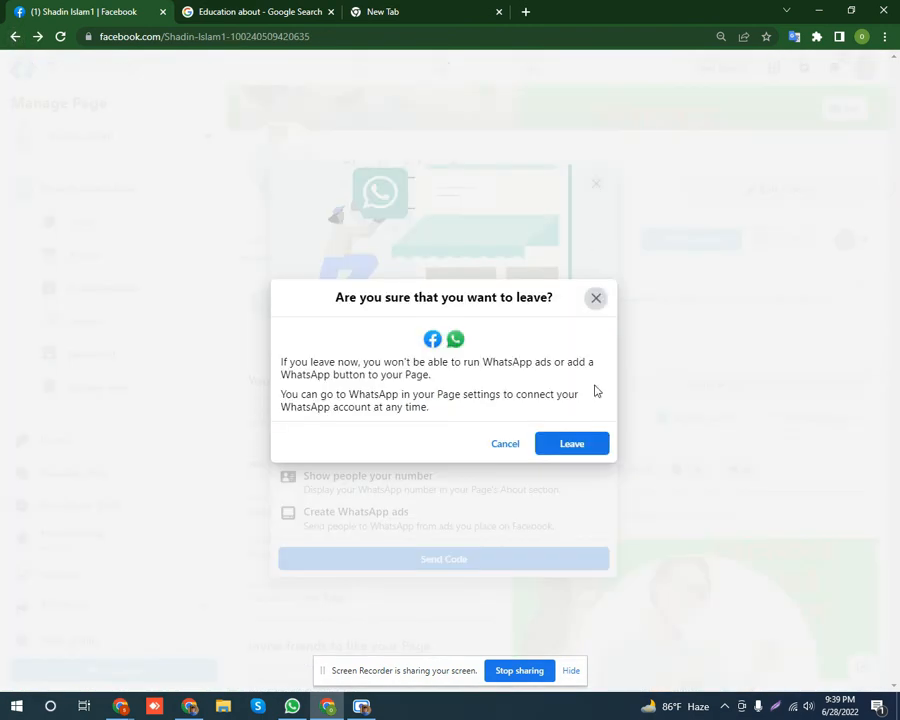
left_click(572, 445)
scroll(425, 420, "down", 15)
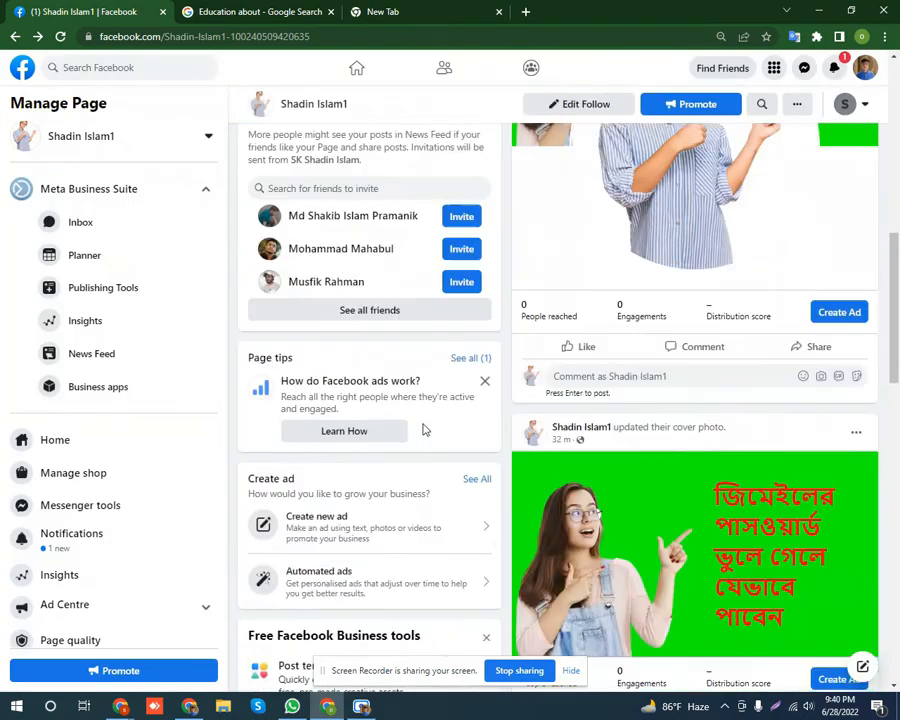
scroll(420, 426, "up", 4)
scroll(400, 400, "down", 4)
scroll(395, 400, "down", 5)
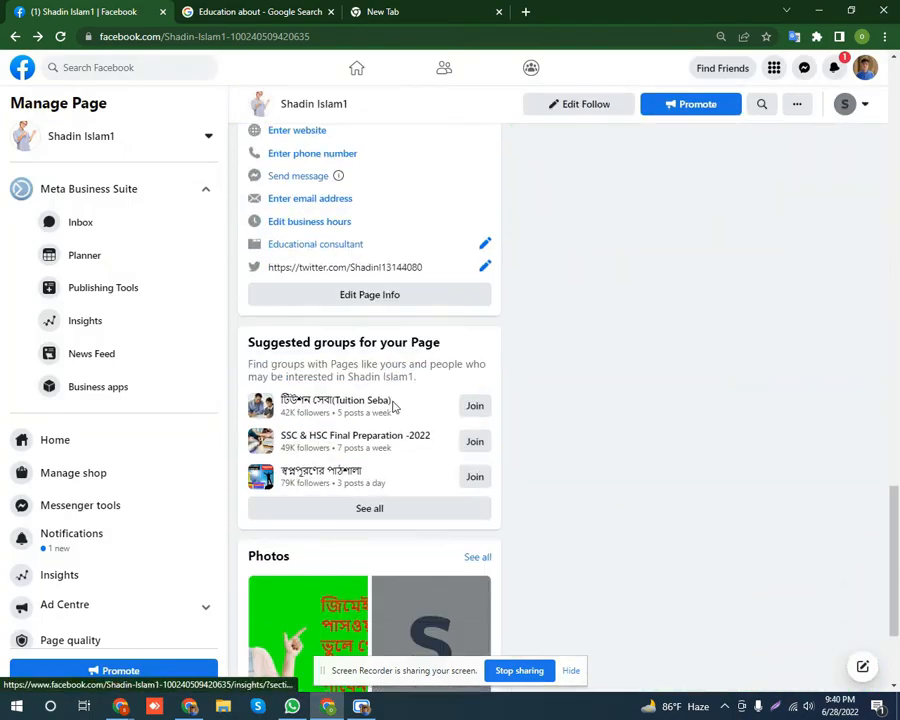
left_click(388, 300)
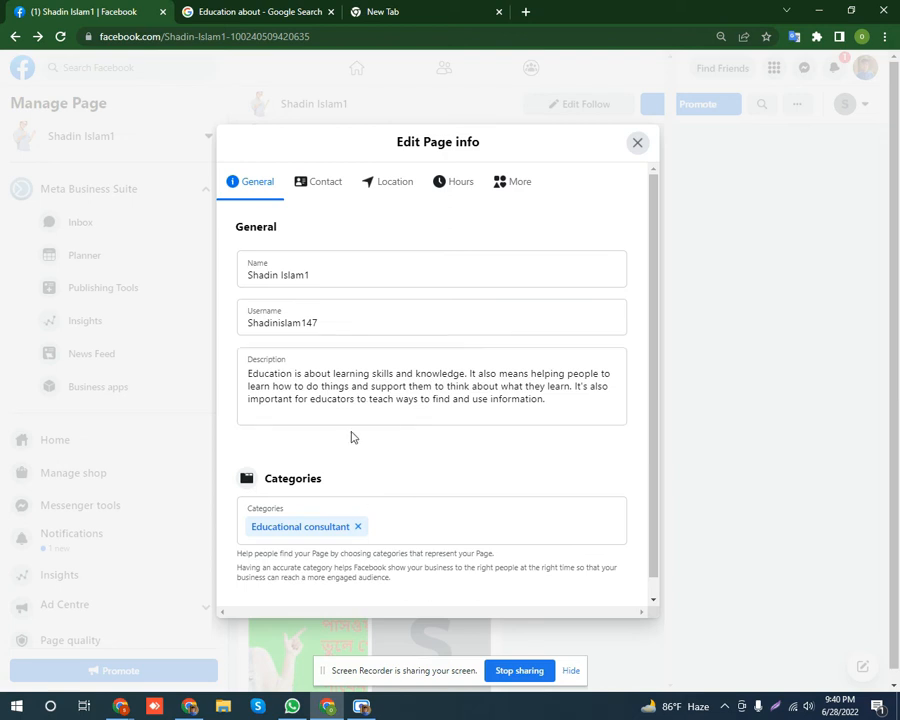
Show the Contact tab with phone, WhatsApp, email and website fields.
left_click(322, 187)
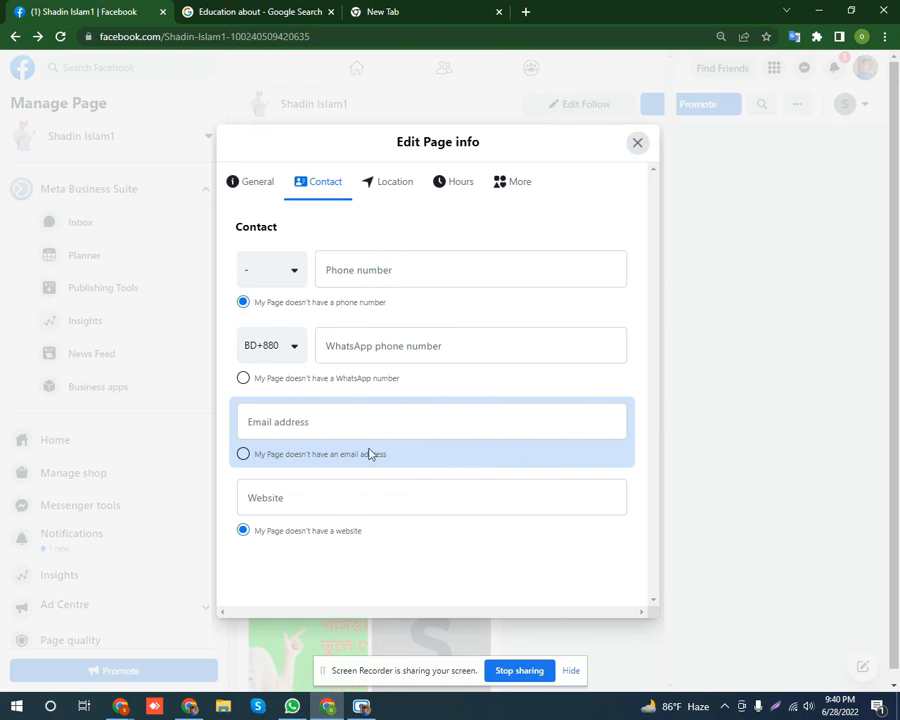
Enter the page's Gmail address in the Email field, save it, and check the Location tab.
left_click(294, 420)
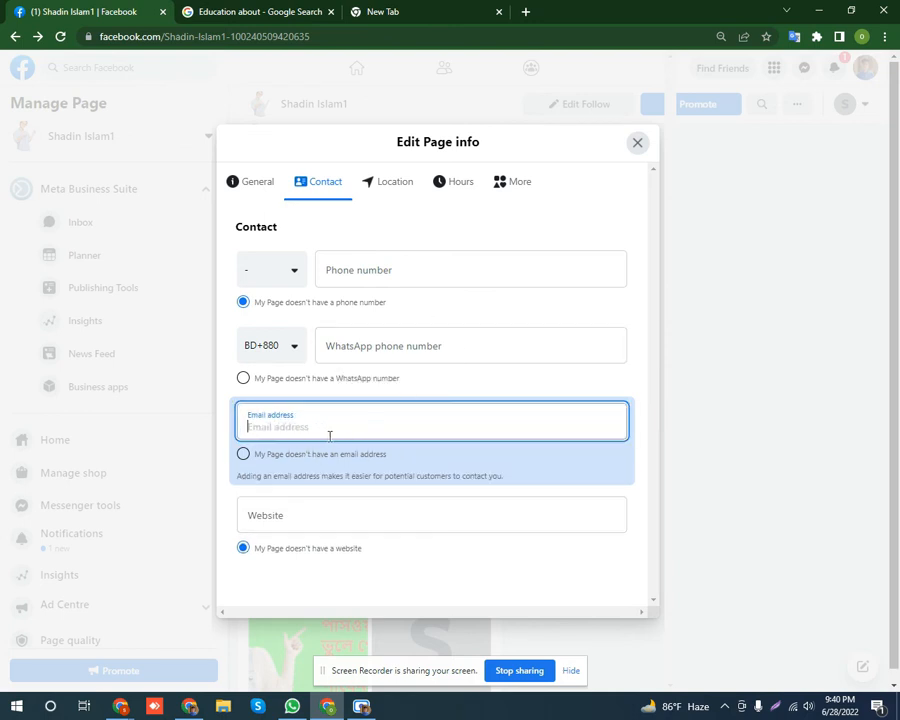
left_click(528, 231)
left_click(312, 420)
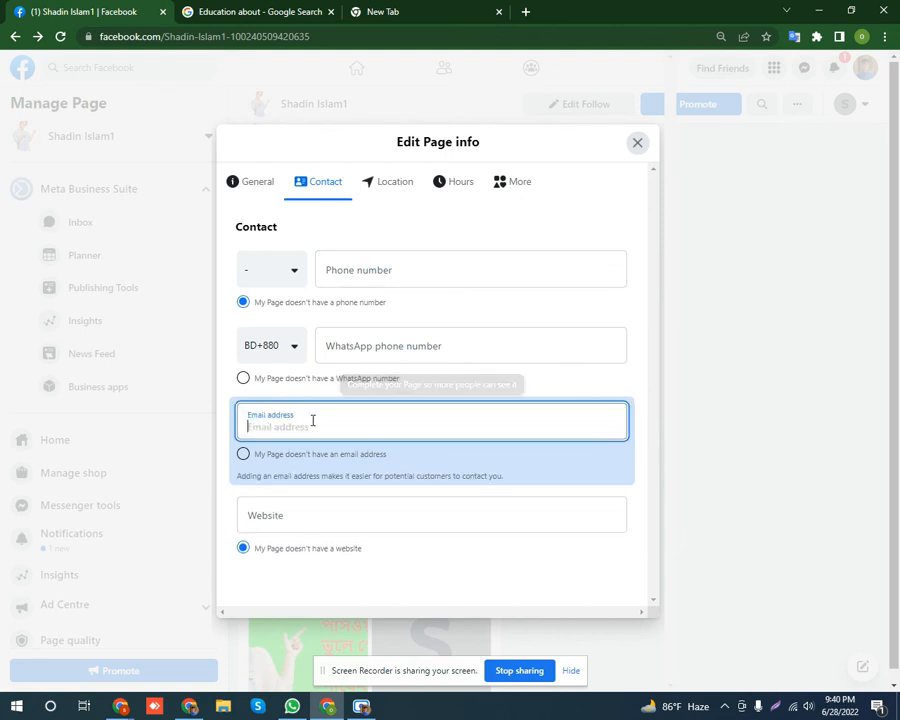
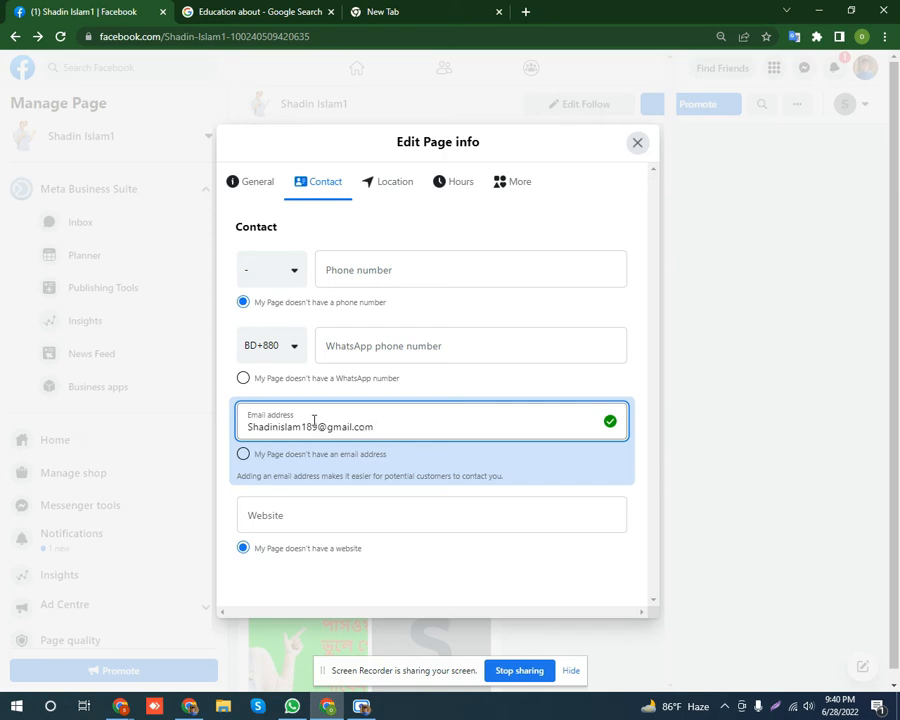
left_click(596, 226)
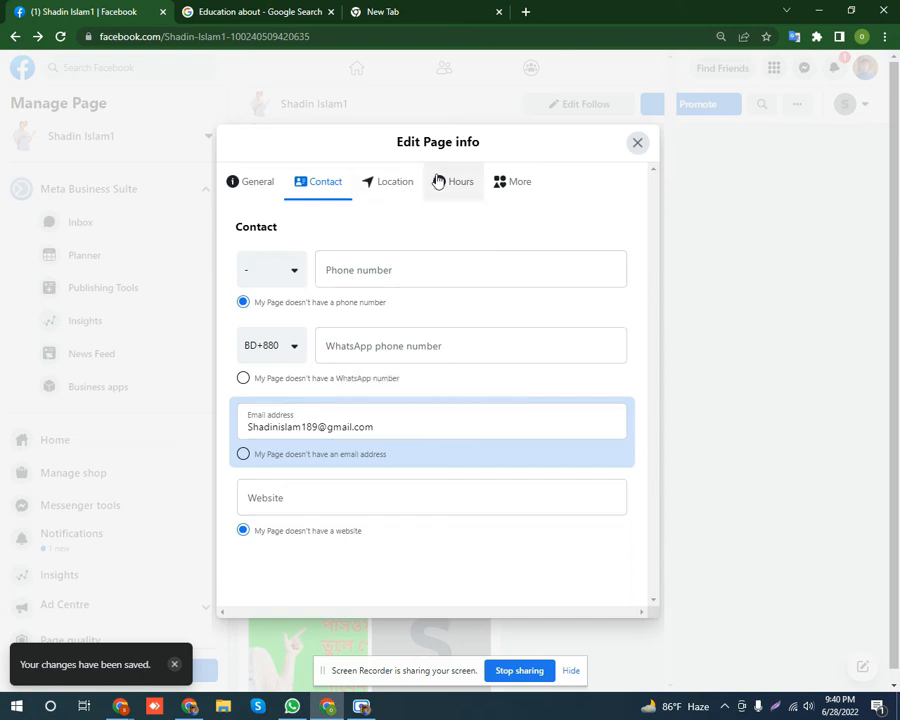
left_click(399, 189)
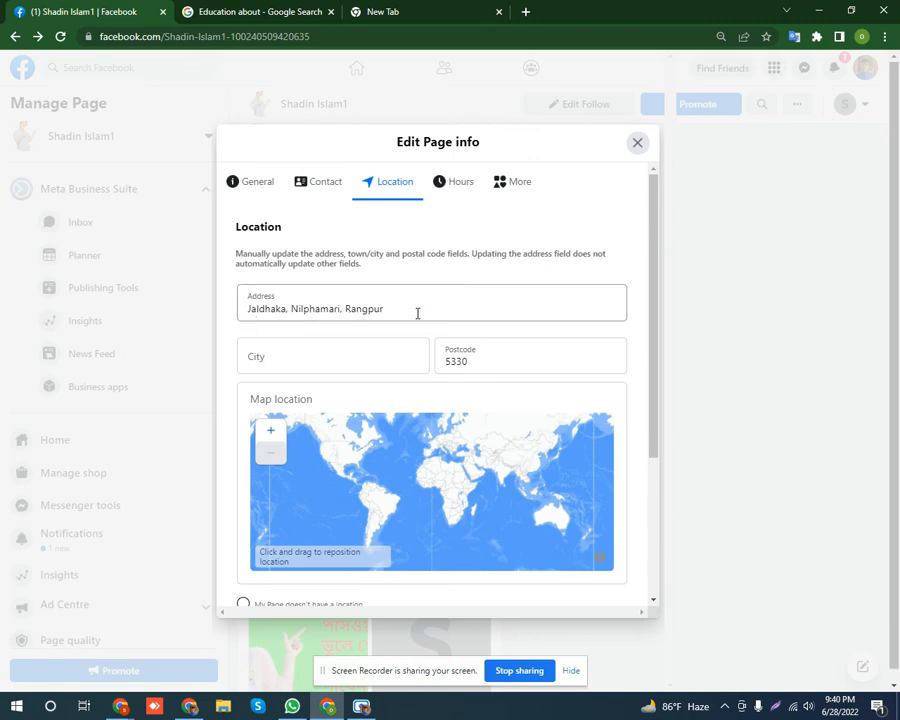
Set the page's Hours to 'Open during selected hours', then switch to the More tab.
left_click(447, 189)
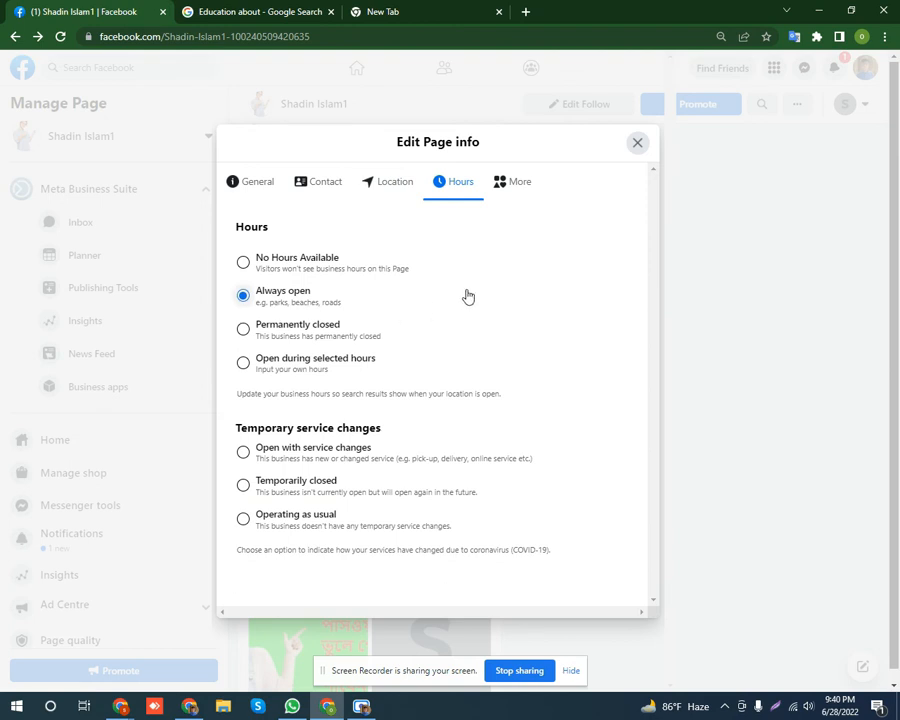
left_click(243, 363)
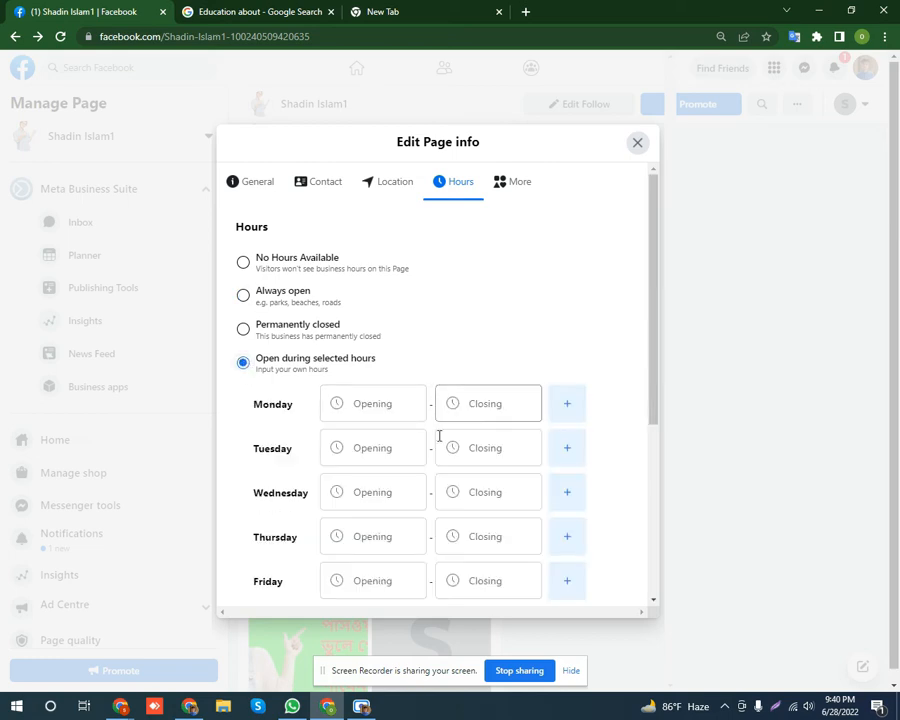
scroll(420, 436, "down", 2)
scroll(407, 518, "down", 1)
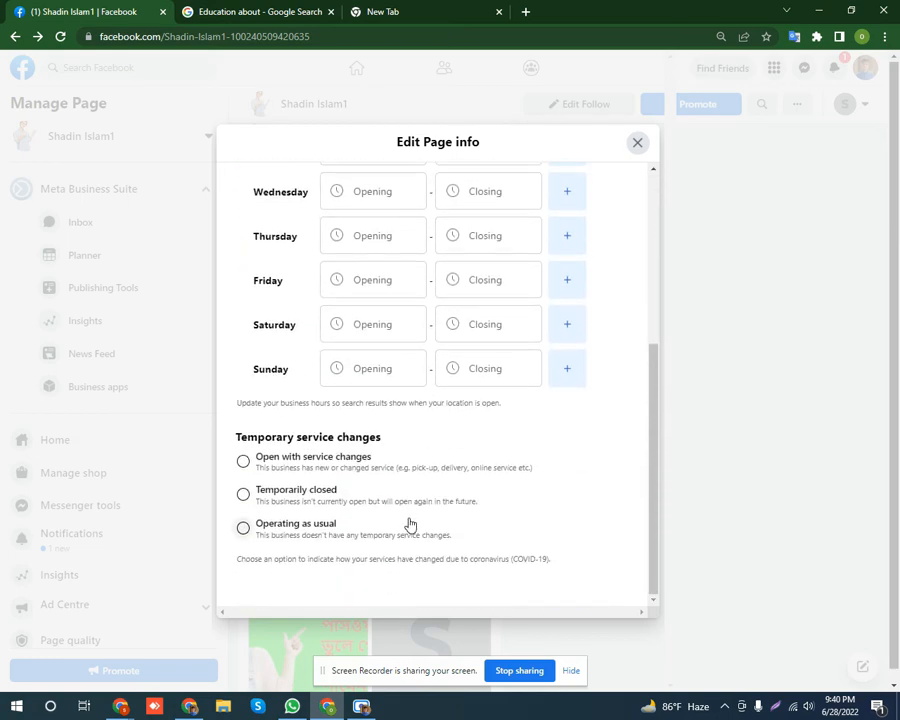
scroll(409, 524, "up", 3)
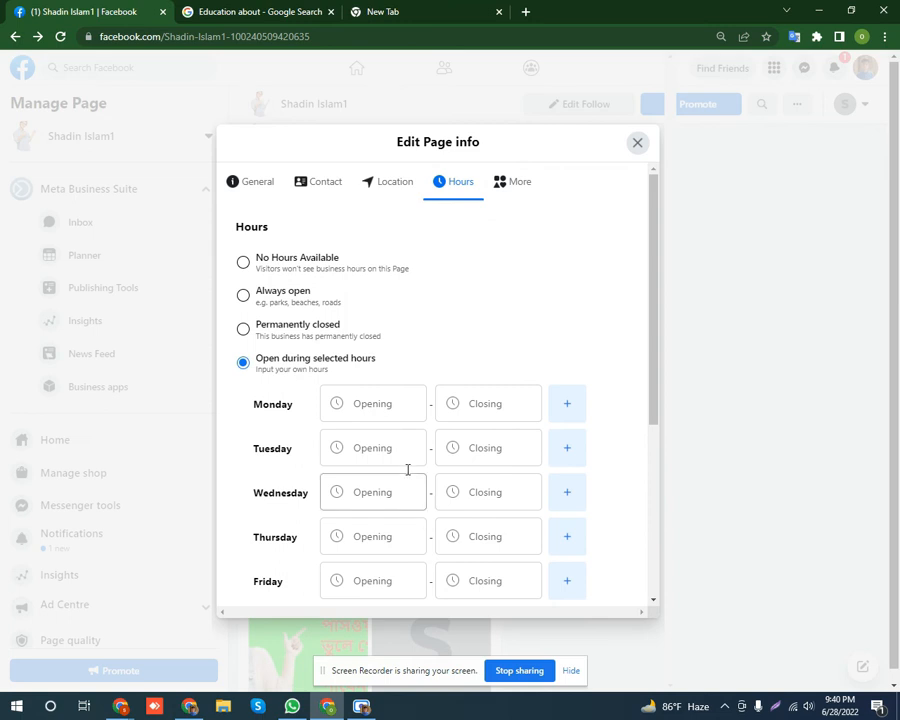
left_click(516, 190)
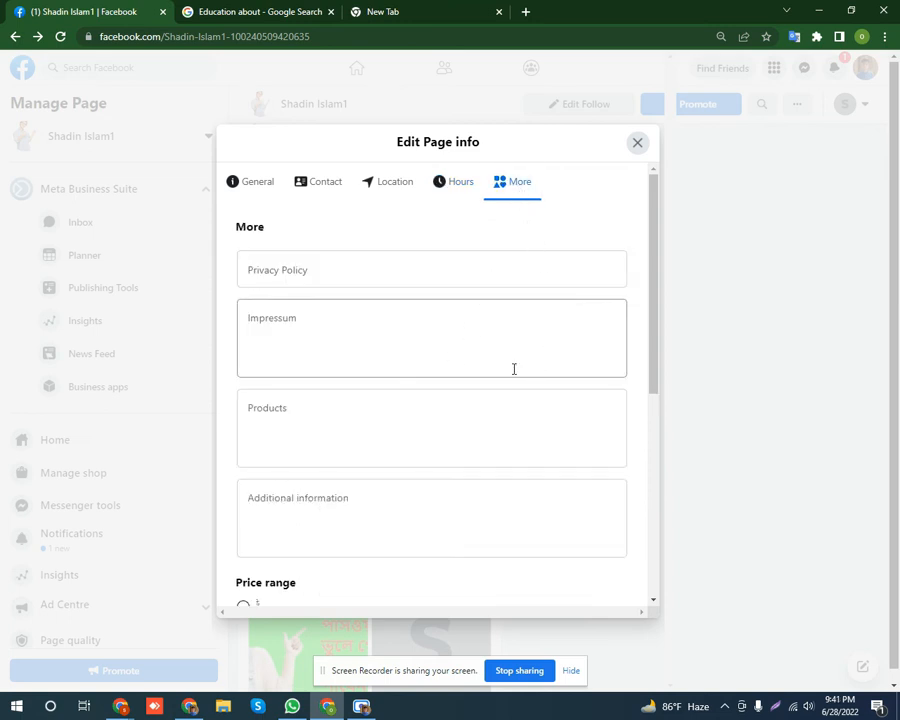
Scroll the More tab past Products and Price range to the Currency and Other Accounts sections.
scroll(426, 420, "down", 1)
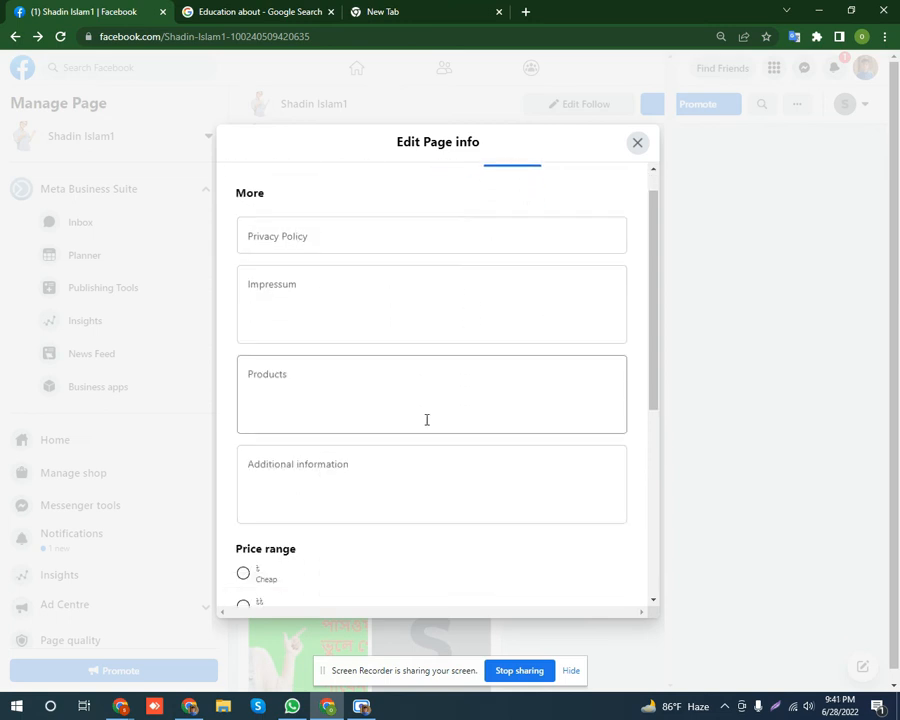
scroll(426, 420, "down", 1)
left_click(325, 433)
left_click(333, 337)
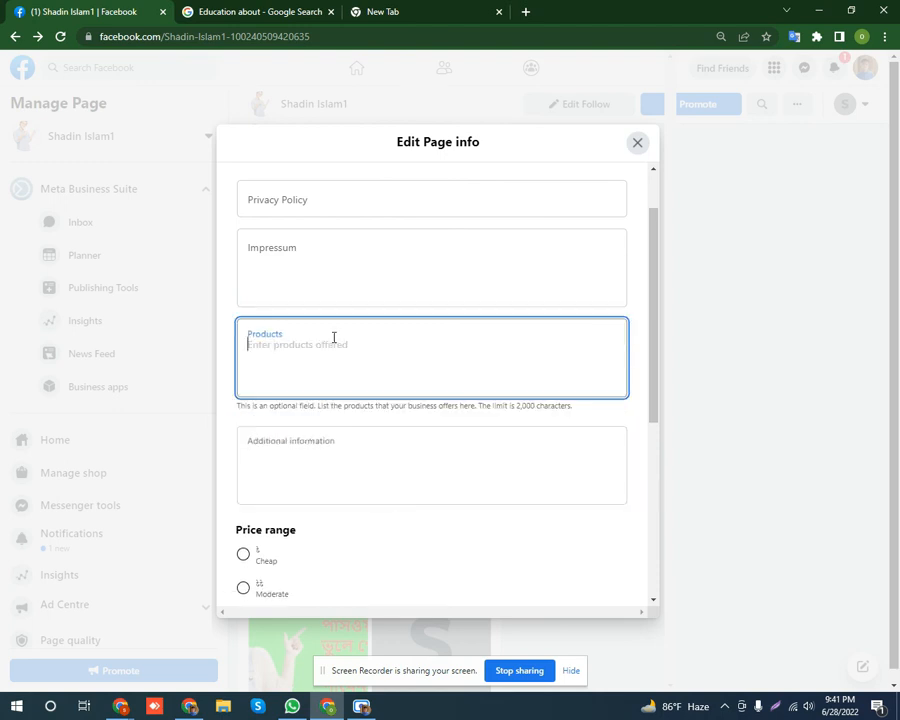
left_click(327, 268)
scroll(352, 338, "up", 2)
left_click(335, 270)
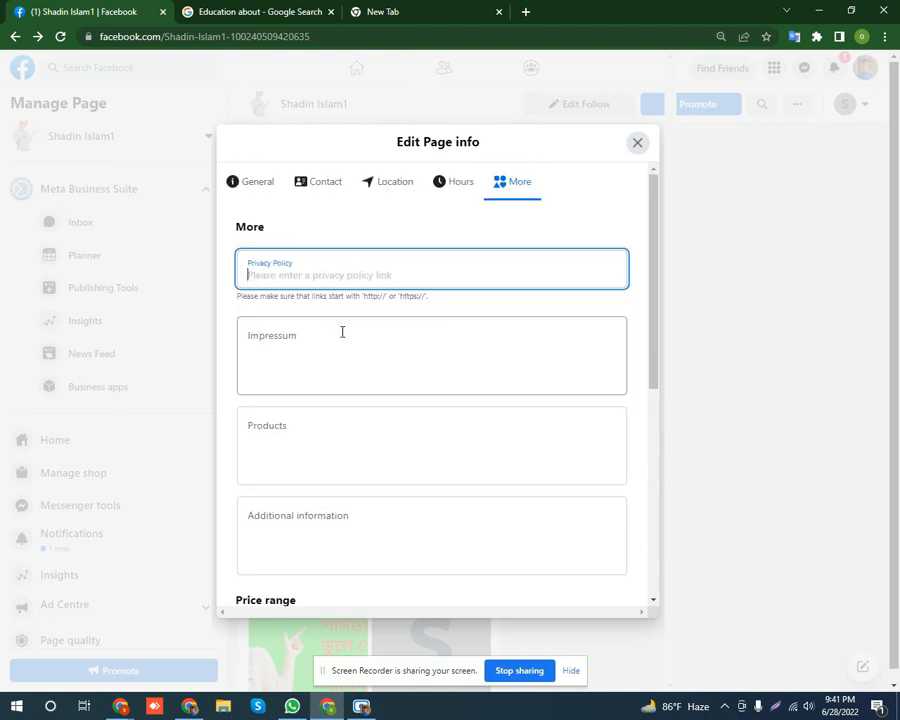
left_click(341, 333)
scroll(380, 380, "down", 3)
scroll(370, 385, "down", 5)
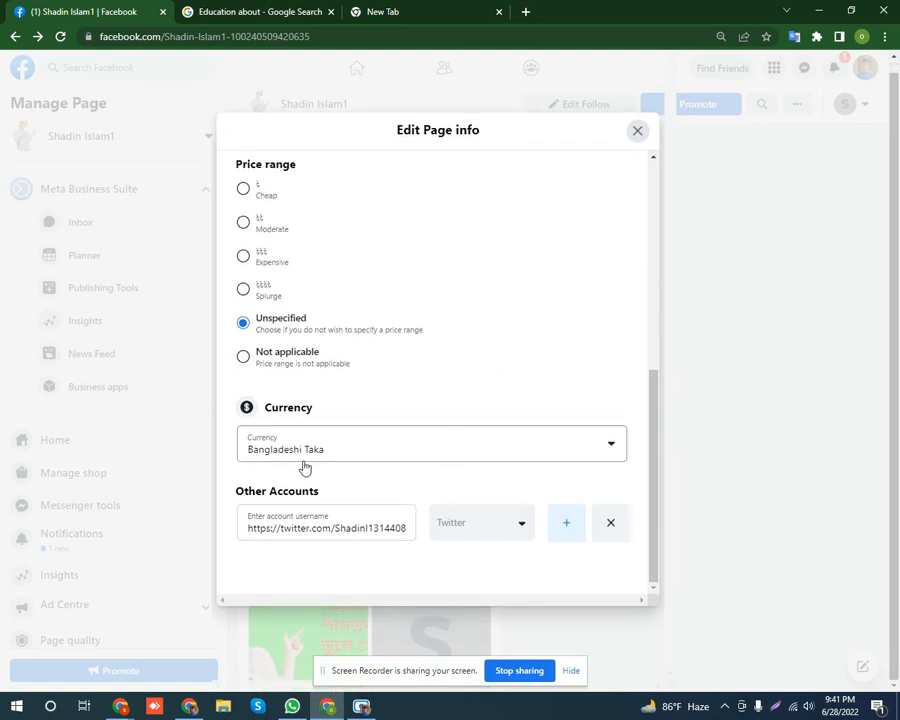
Browse the Currency list and leave it set to Bangladeshi Taka.
left_click(432, 455)
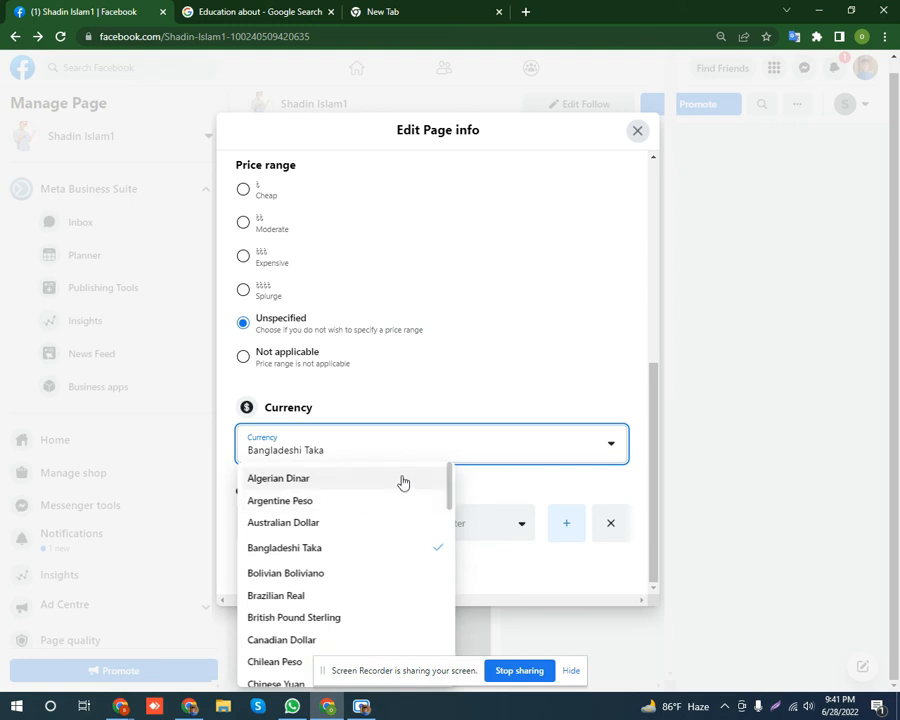
scroll(402, 482, "down", 2)
scroll(368, 570, "down", 2)
scroll(345, 548, "down", 2)
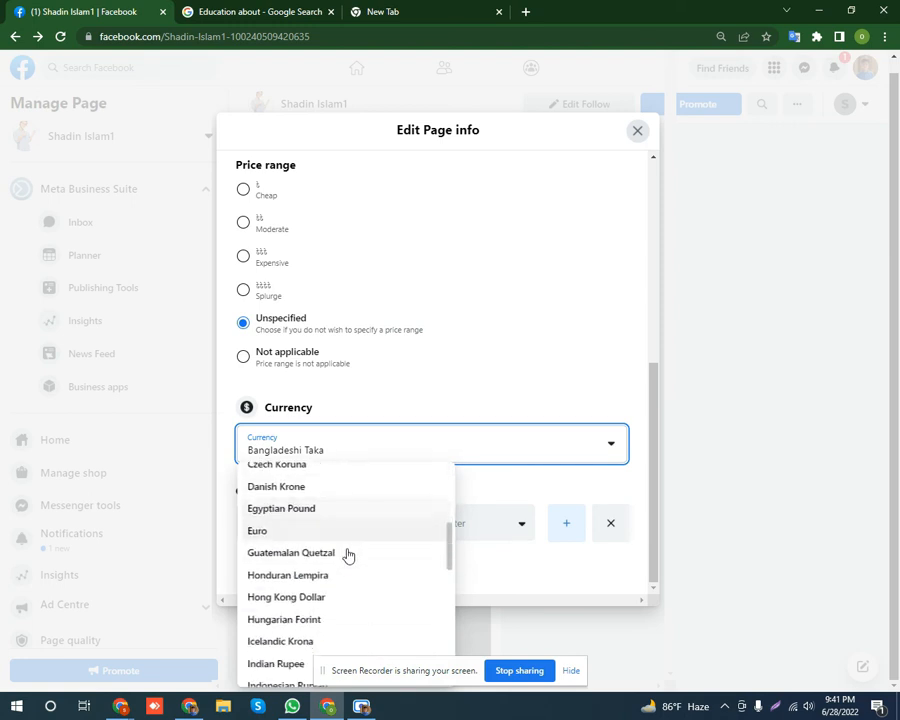
scroll(341, 548, "down", 6)
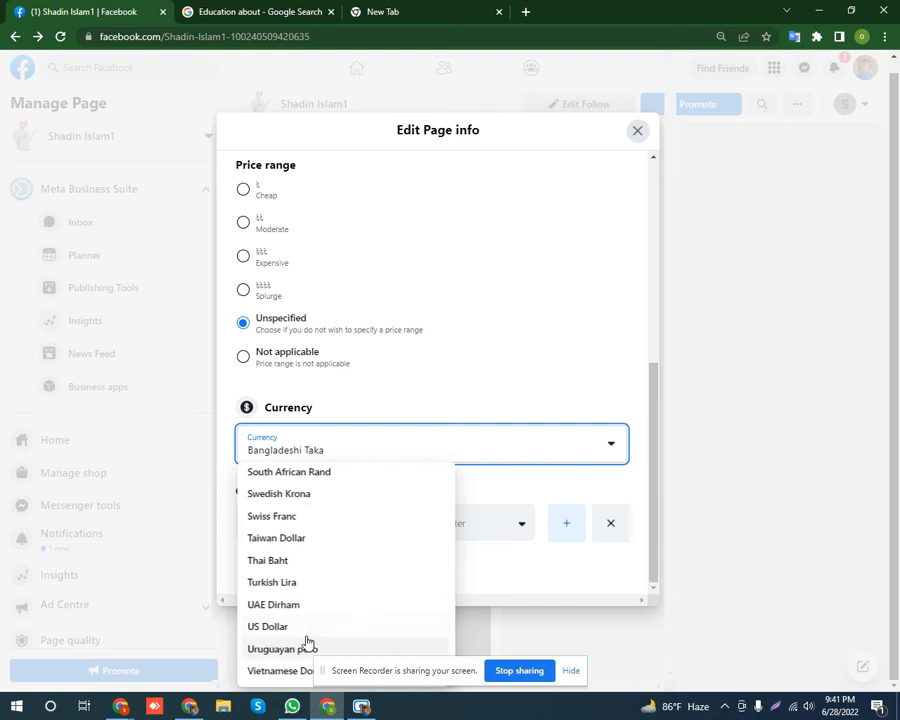
left_click(515, 385)
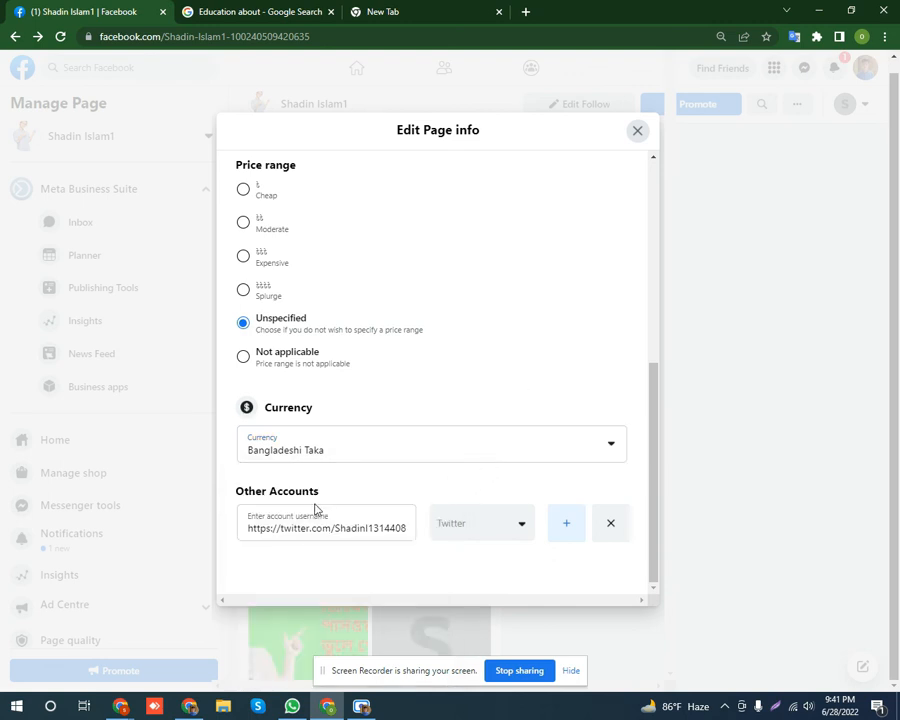
Delete the existing Twitter link from Other Accounts, keeping Twitter as the account type.
left_click_drag(333, 496, 232, 500)
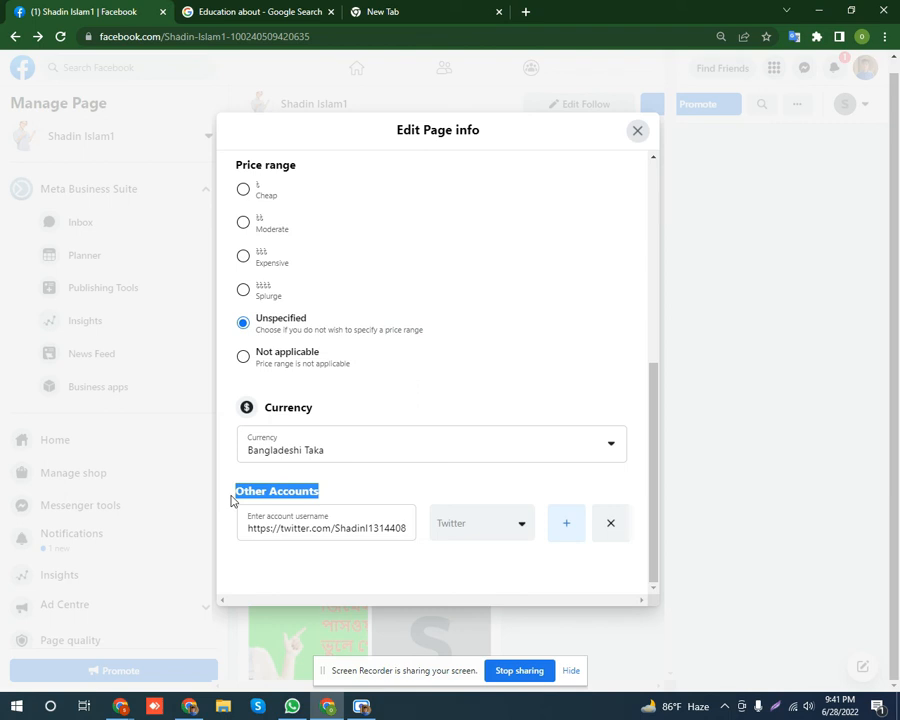
left_click(354, 494)
left_click(370, 528)
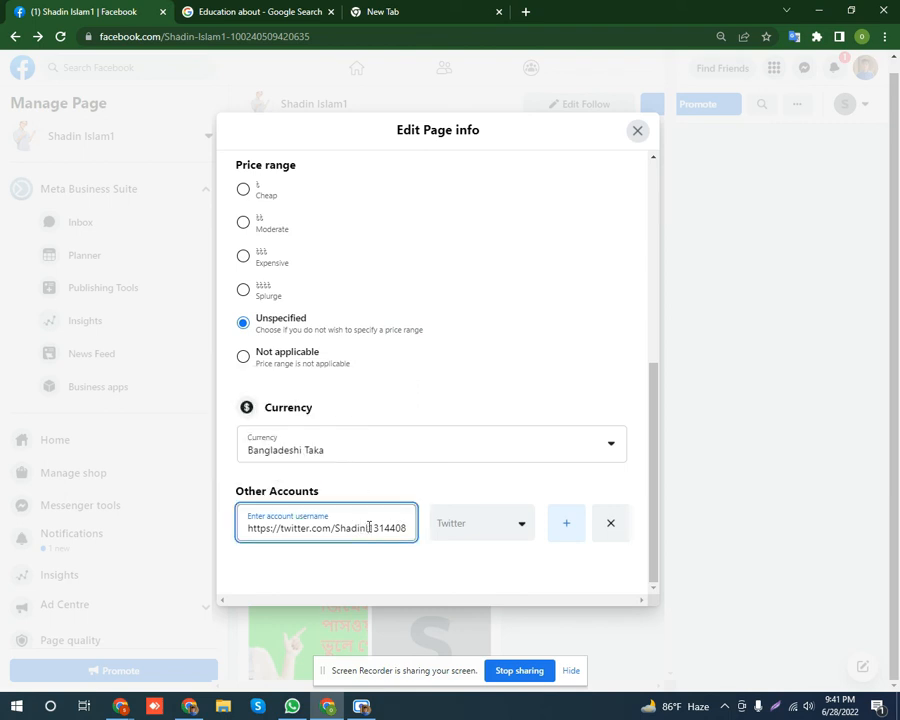
key("ctrl+a")
key("BackSpace")
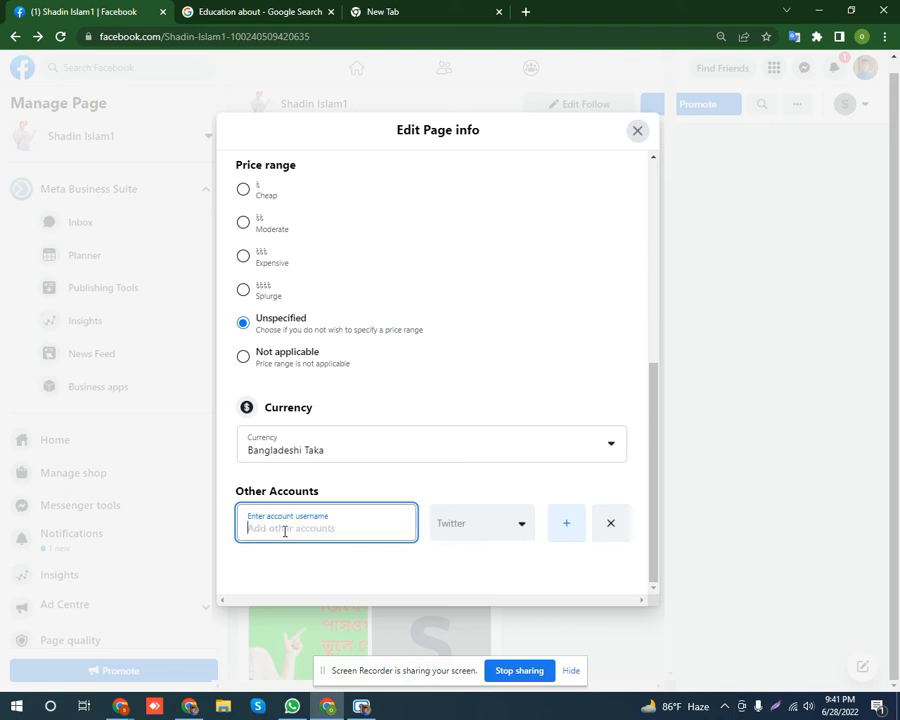
left_click(520, 532)
left_click(508, 553)
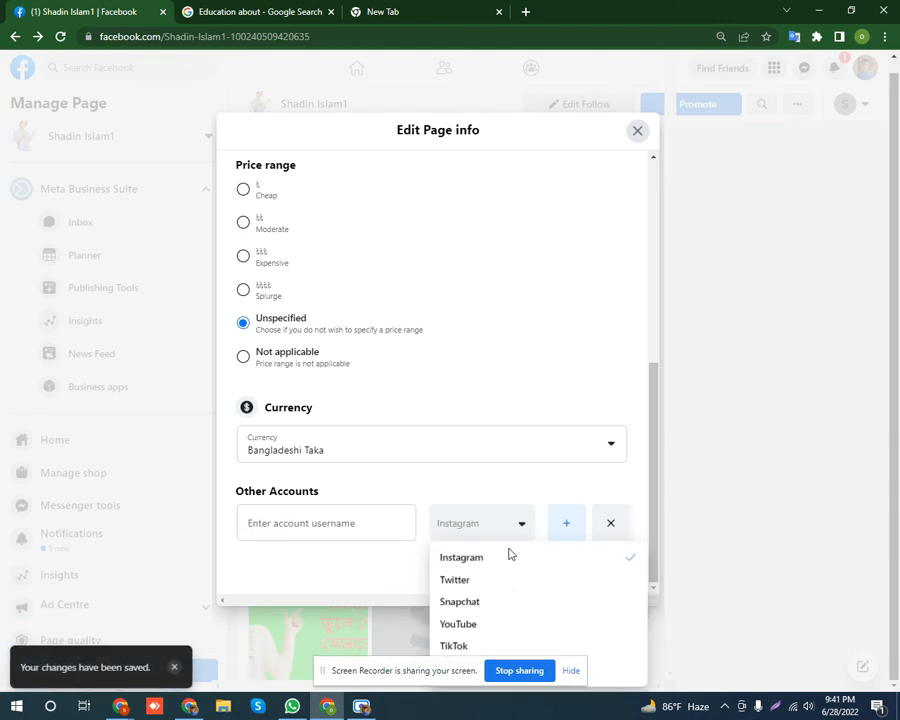
left_click(476, 581)
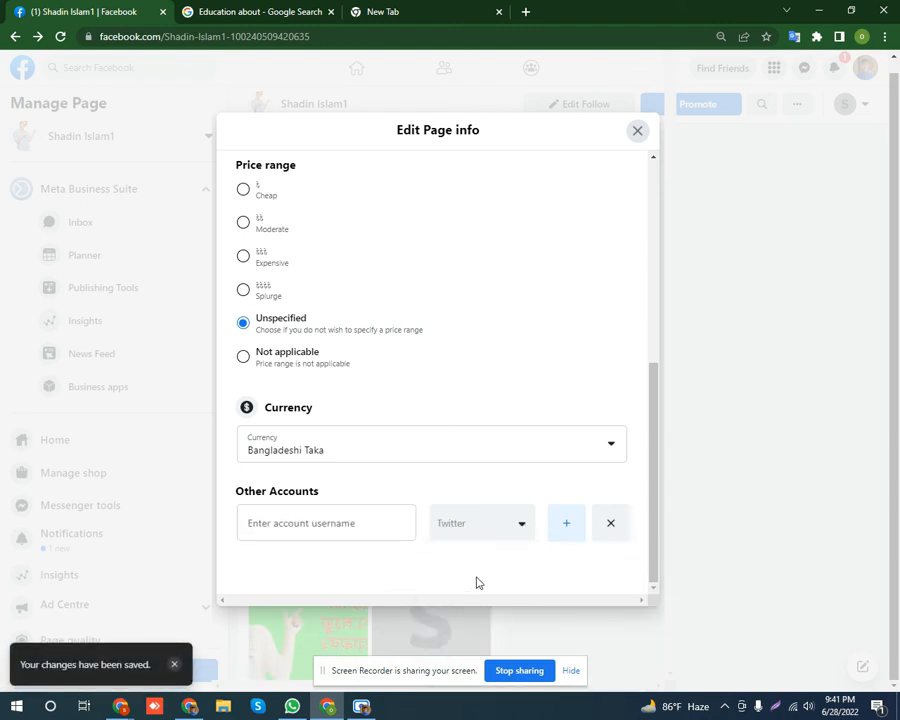
left_click(345, 525)
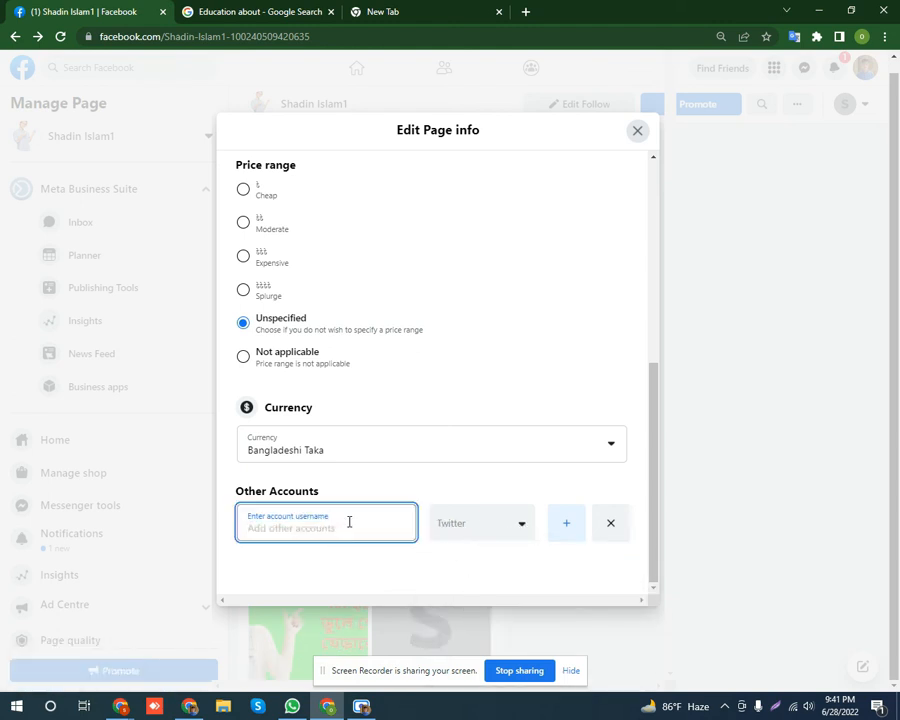
left_click(189, 706)
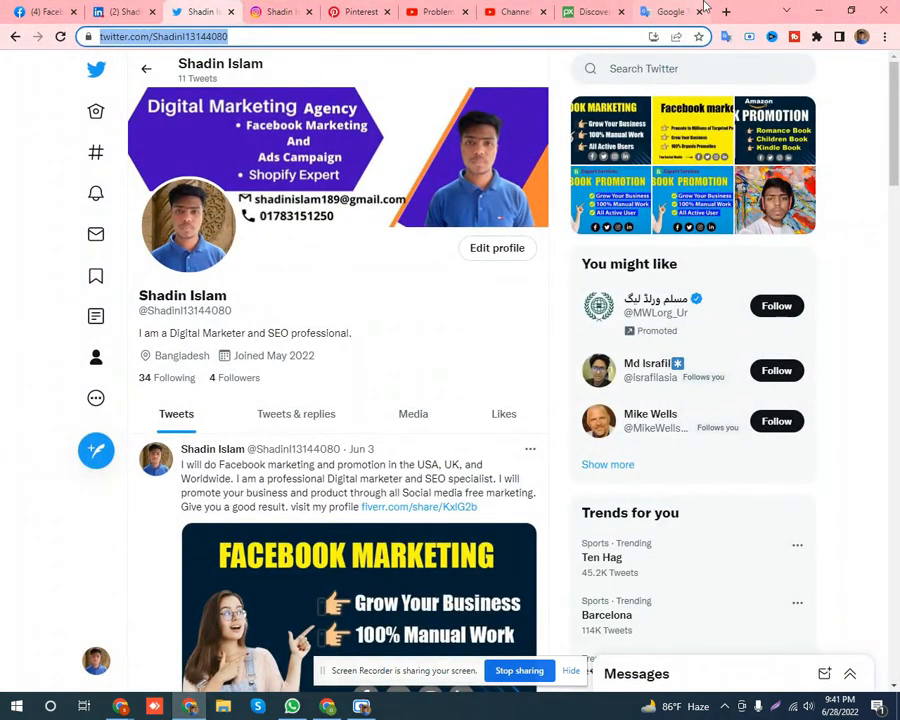
Paste the copied Twitter profile URL into the Other Accounts username field.
left_click(818, 11)
left_click(351, 531)
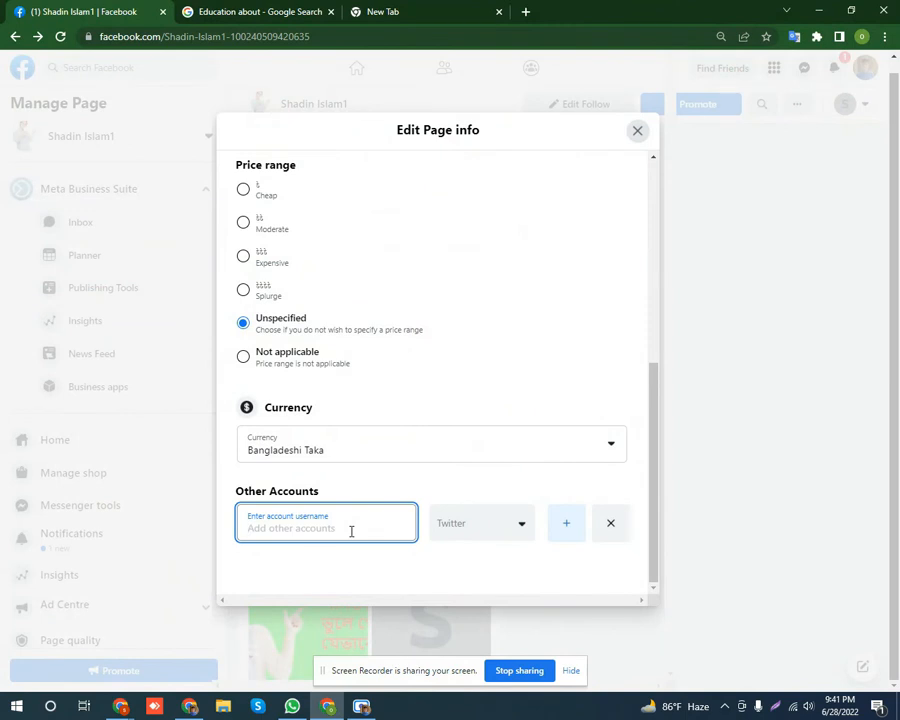
key("ctrl+v")
left_click(495, 486)
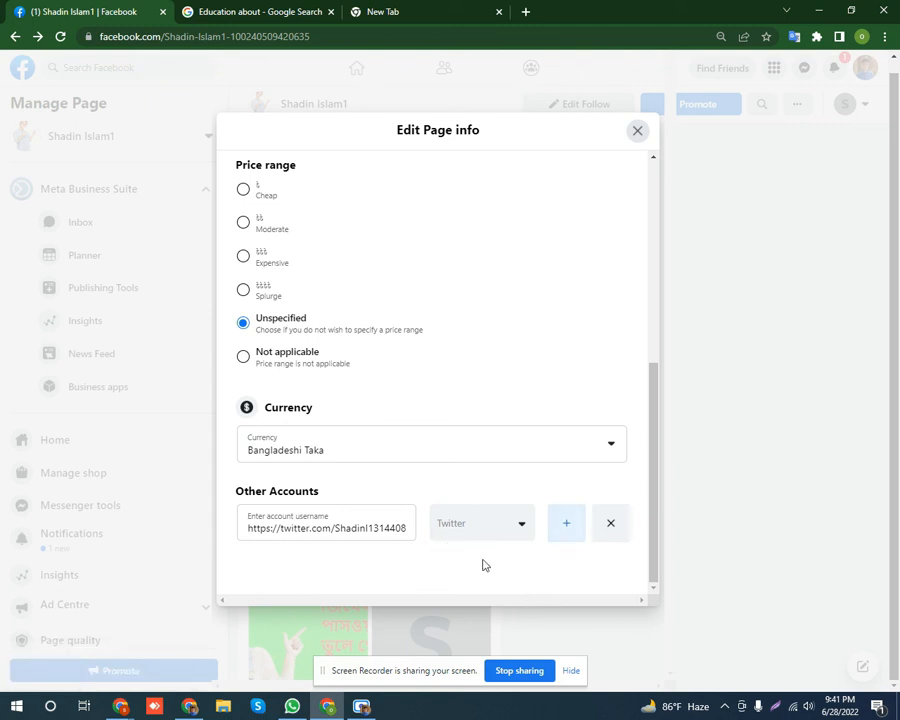
Add a second Other Accounts entry with Instagram as its account type.
left_click(566, 528)
scroll(550, 470, "down", 1)
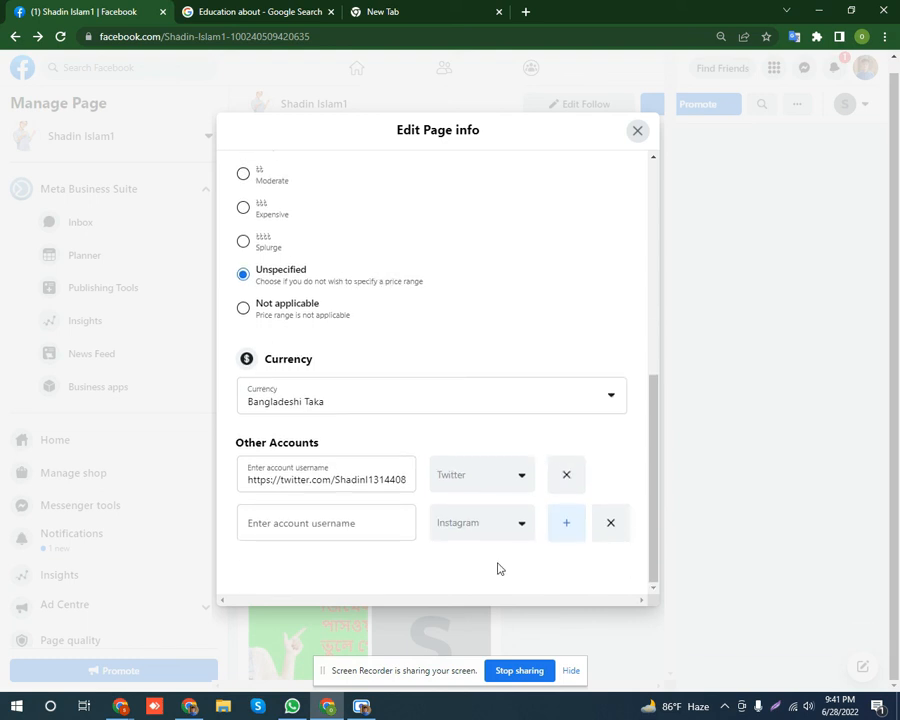
left_click(518, 526)
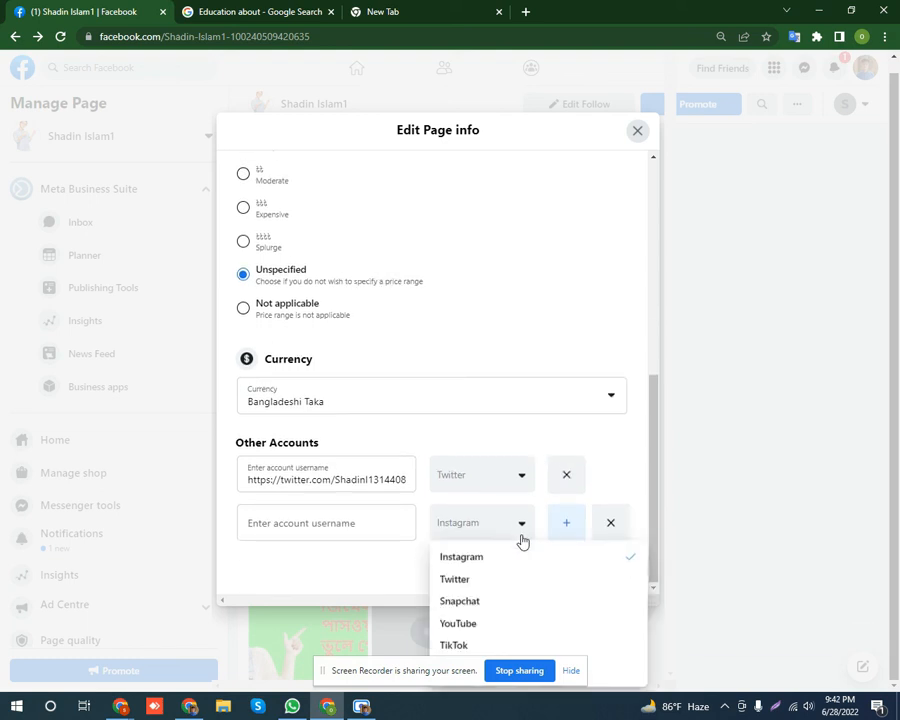
scroll(505, 616, "down", 3)
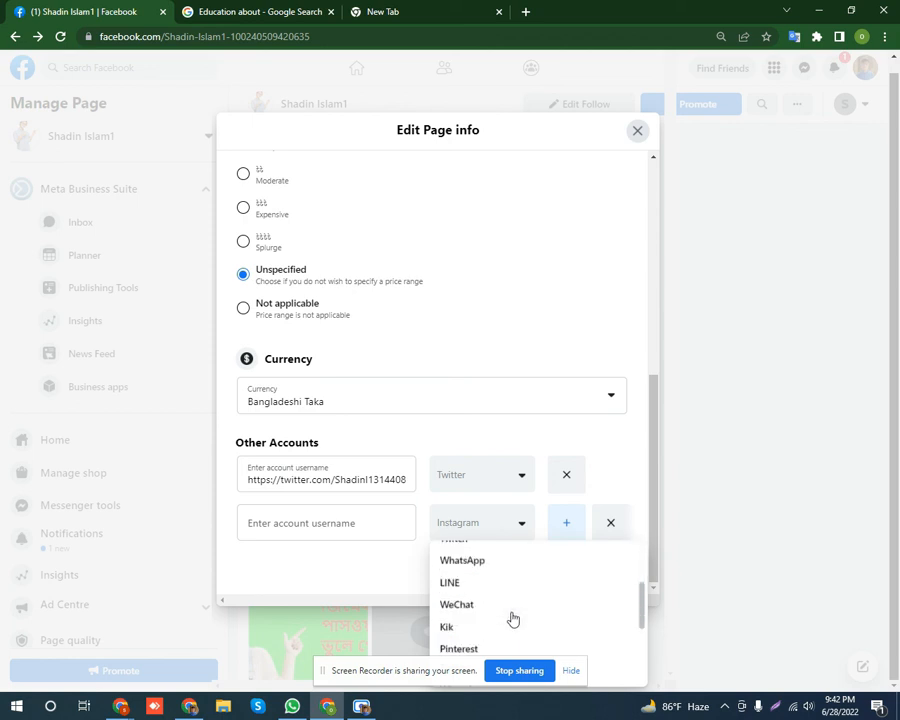
scroll(492, 616, "up", 2)
scroll(495, 621, "up", 2)
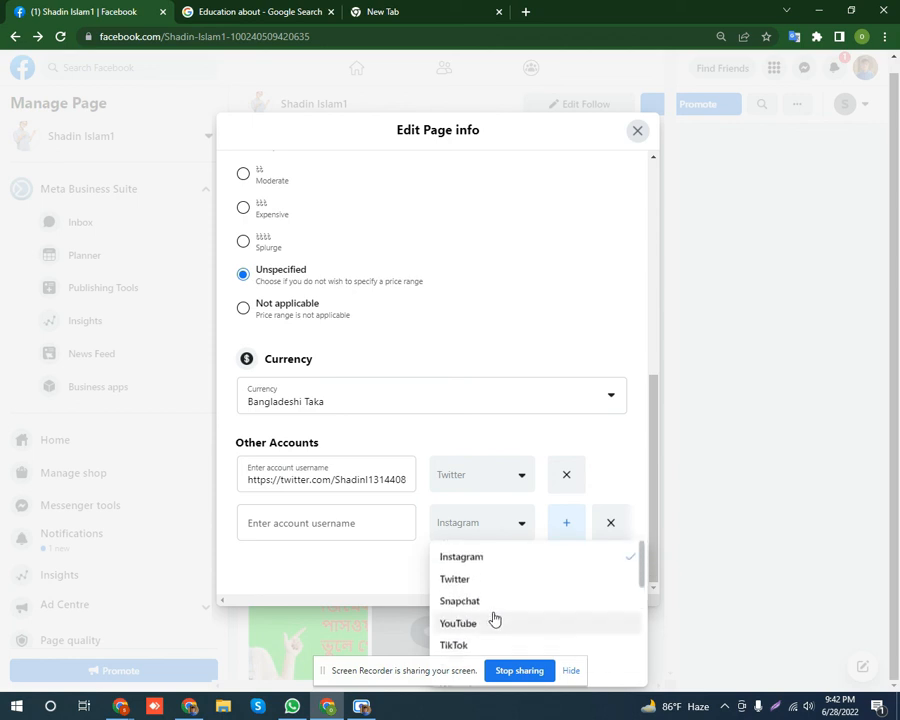
left_click(468, 555)
left_click(314, 524)
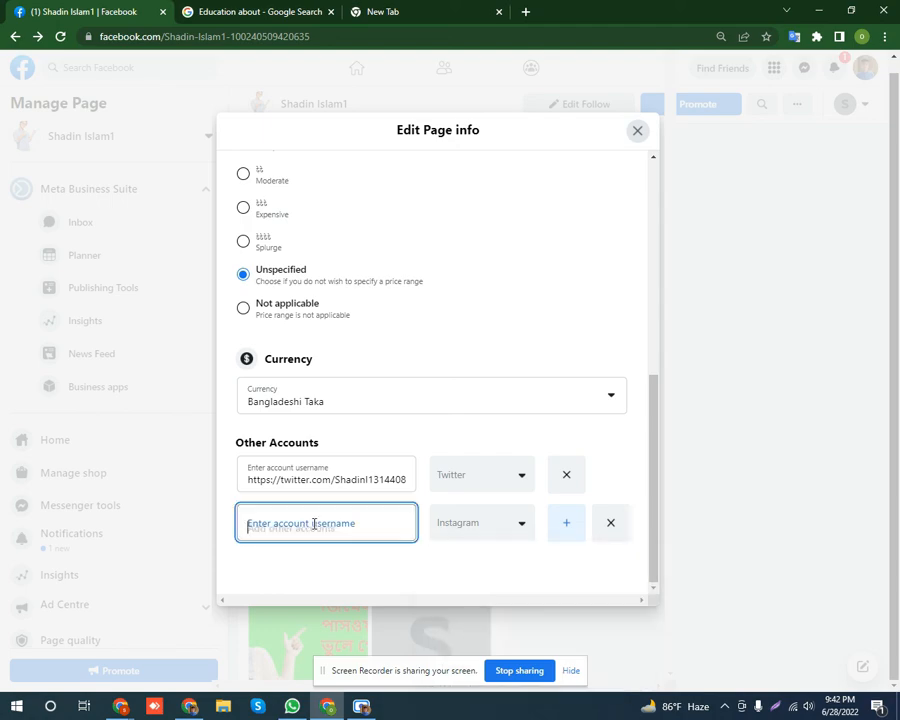
Select the Instagram profile's URL in the browser, then return to the Instagram username field.
left_click(189, 706)
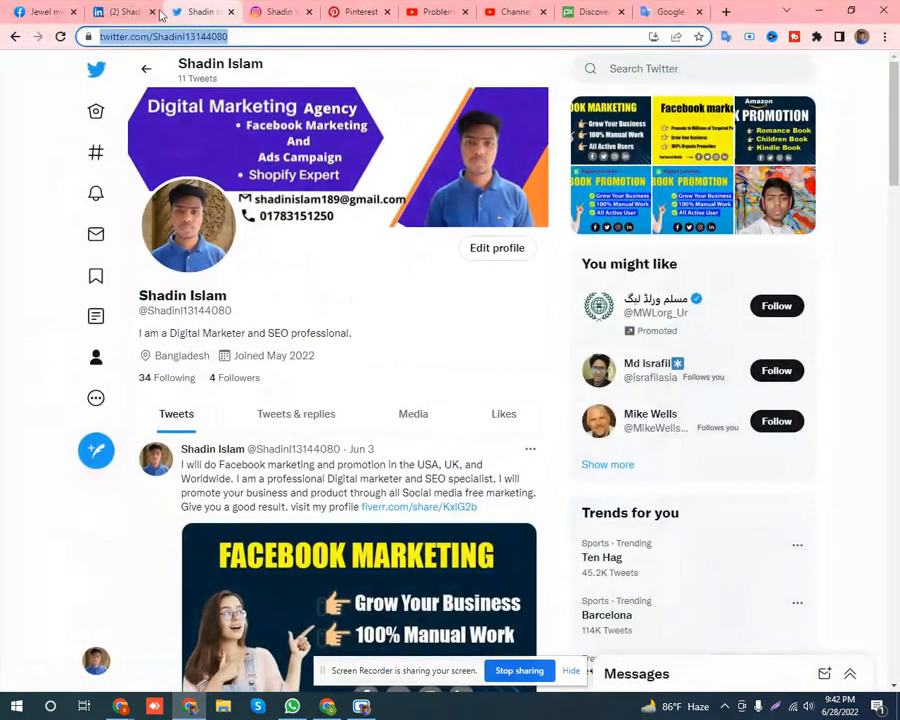
left_click(118, 11)
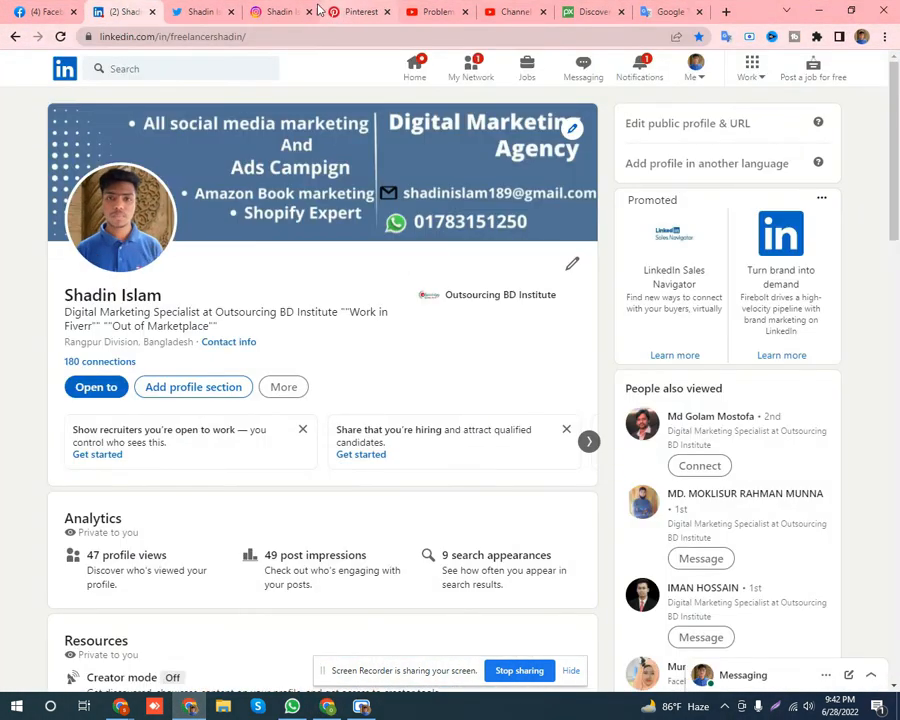
left_click(285, 11)
left_click(225, 36)
key("ctrl+c")
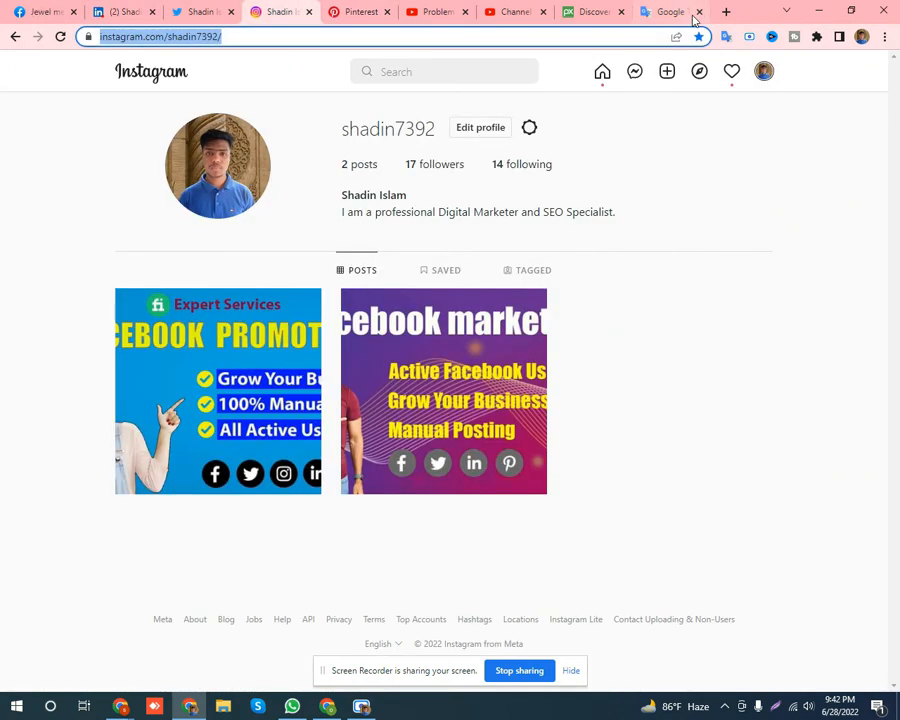
left_click(818, 11)
left_click(348, 520)
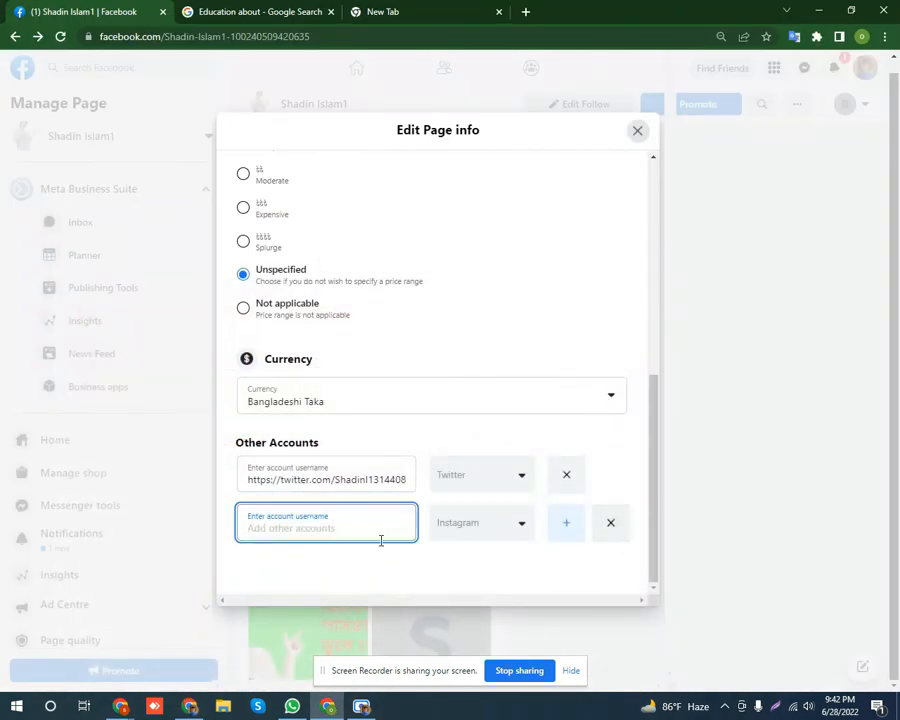
Paste the Instagram profile link into the new entry and close Edit Page info.
key("ctrl+v")
left_click(463, 436)
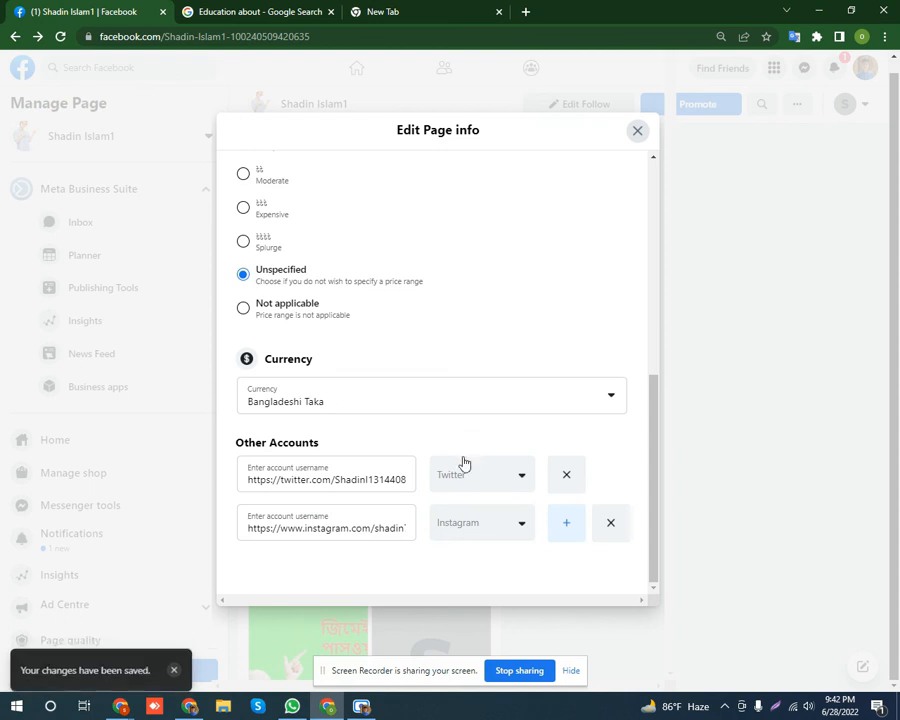
left_click(637, 132)
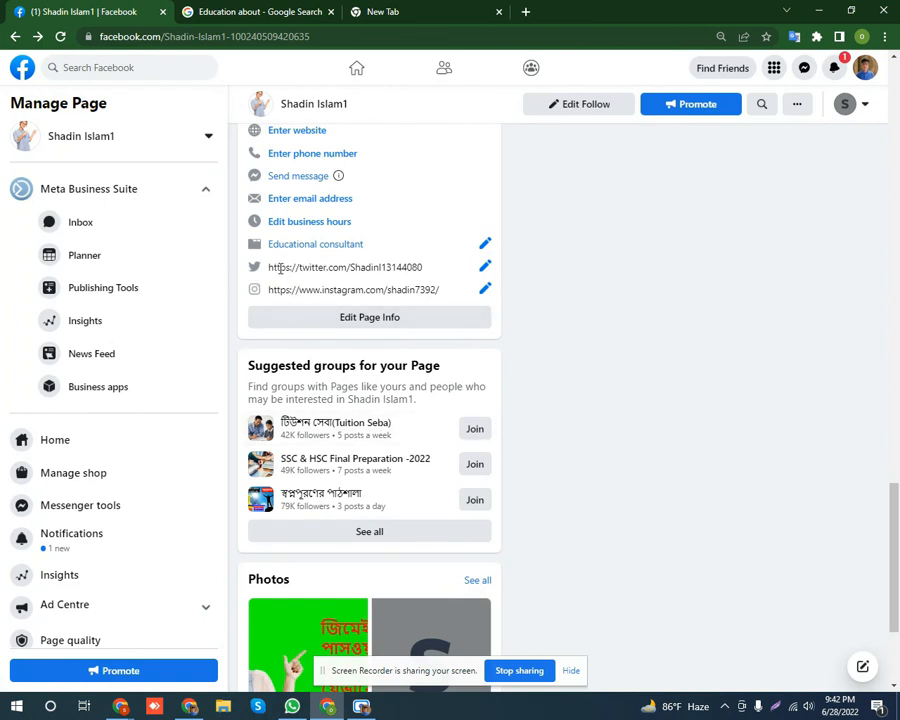
left_click_drag(269, 267, 378, 267)
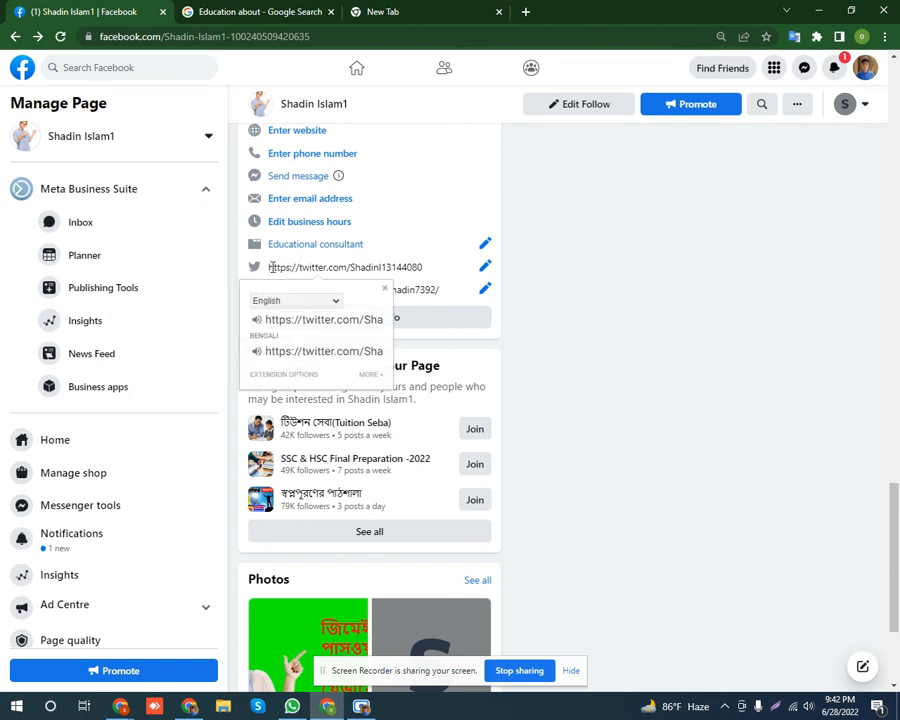
left_click_drag(271, 267, 393, 265)
left_click(420, 265)
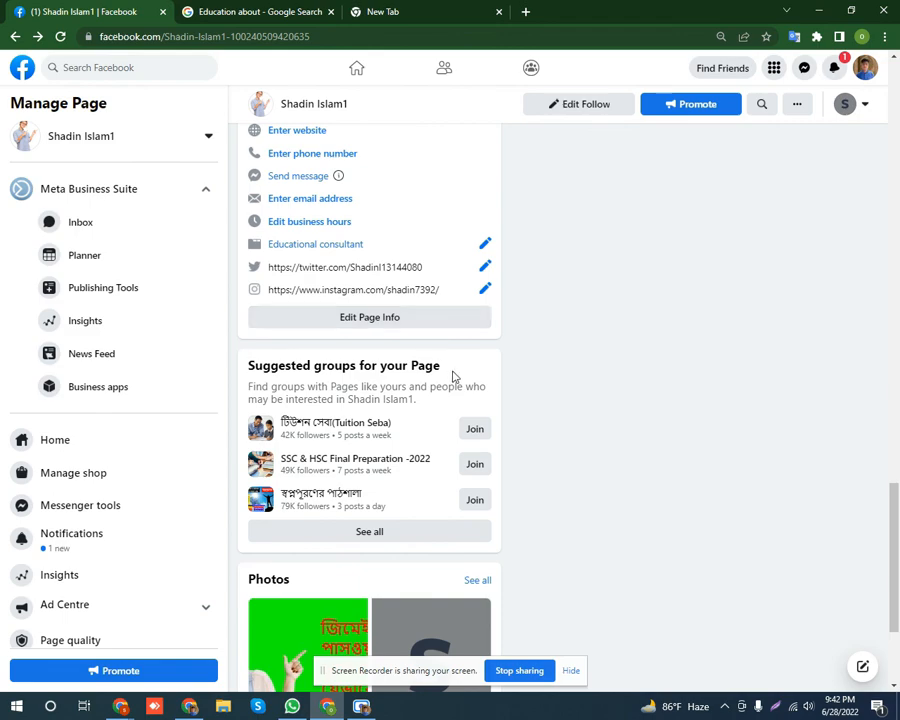
scroll(408, 412, "up", 6)
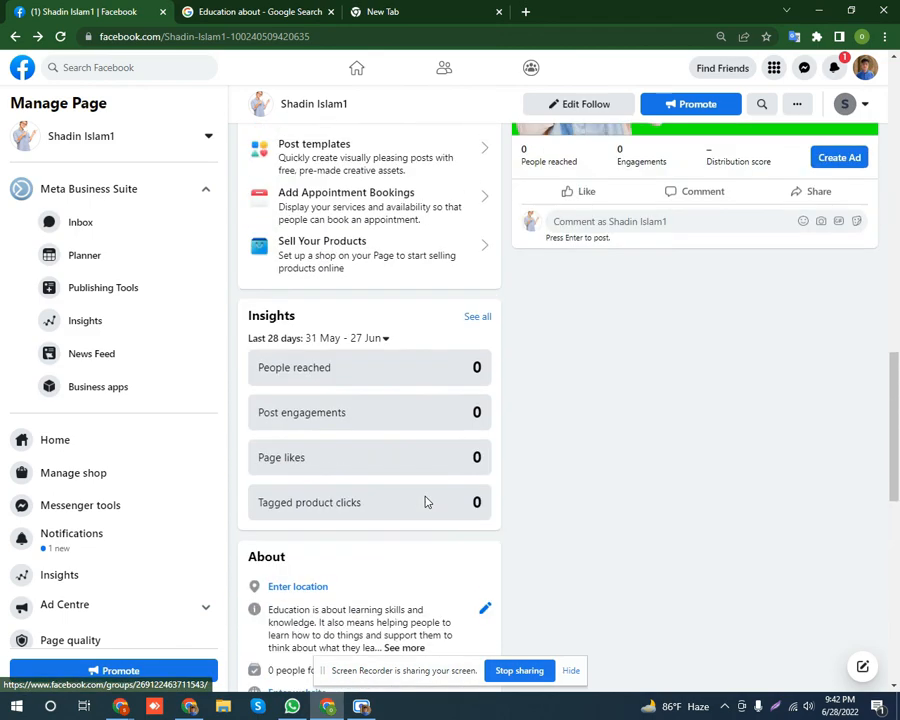
scroll(425, 501, "up", 3)
scroll(350, 474, "up", 3)
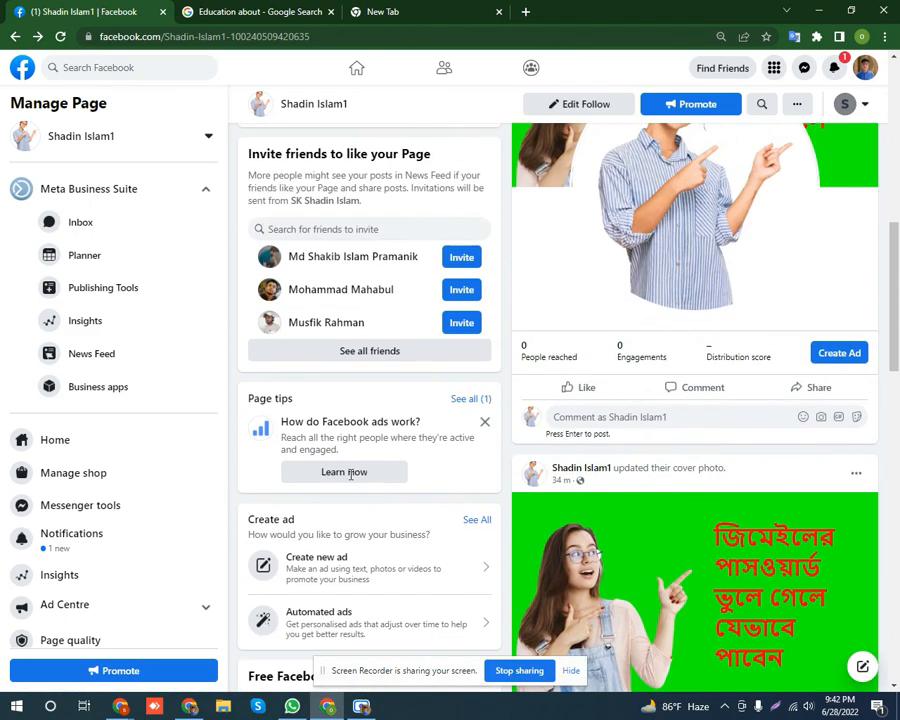